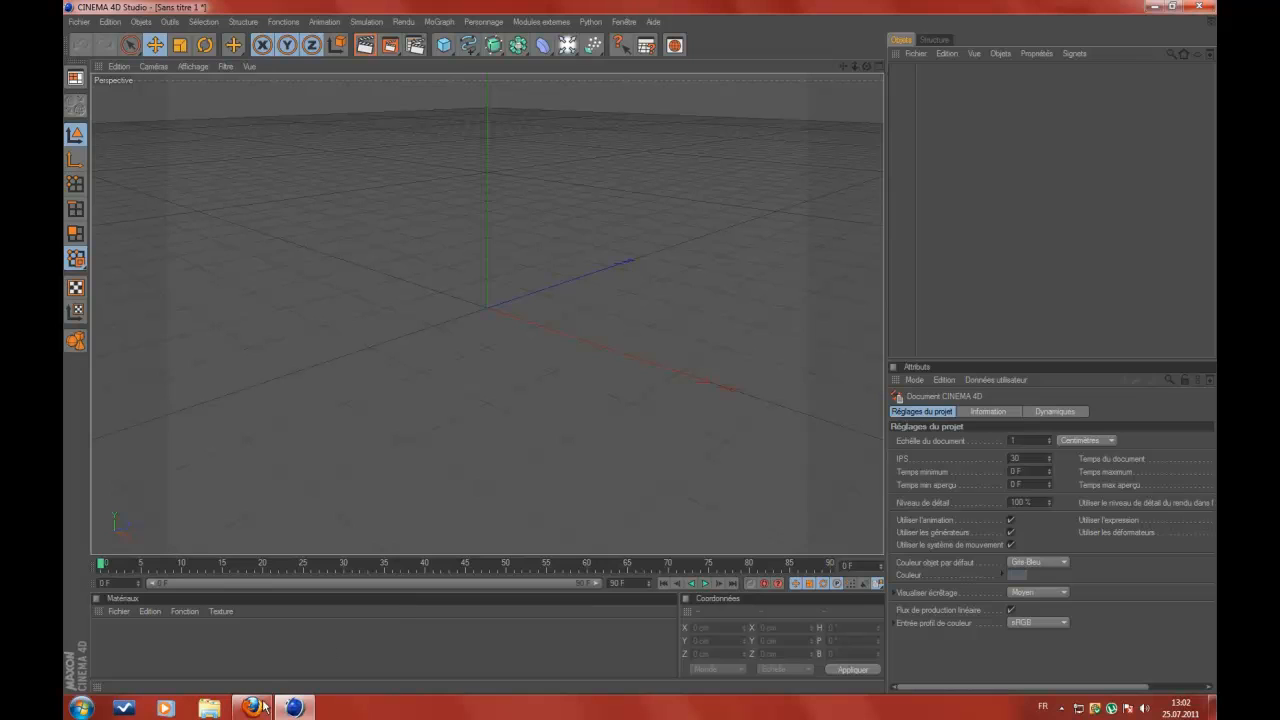
{"action": "mouse_move", "coordinate": [262, 707]}
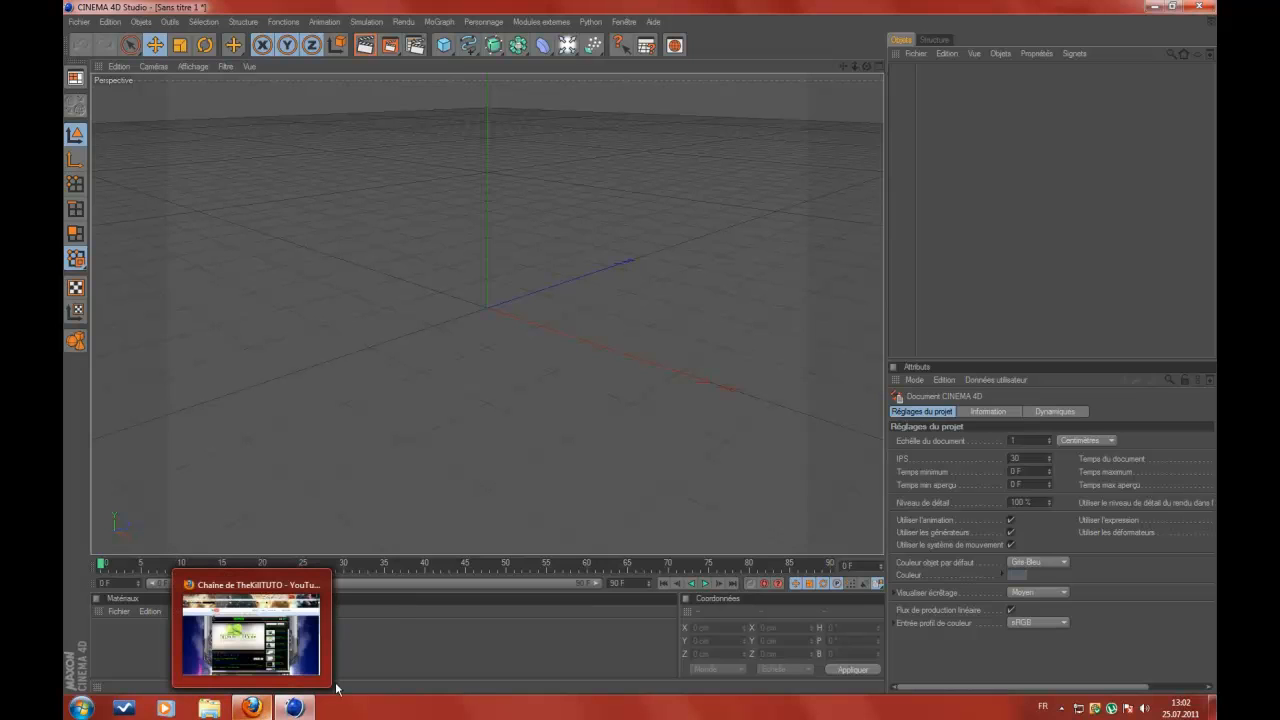
{"action": "mouse_move", "coordinate": [356, 672]}
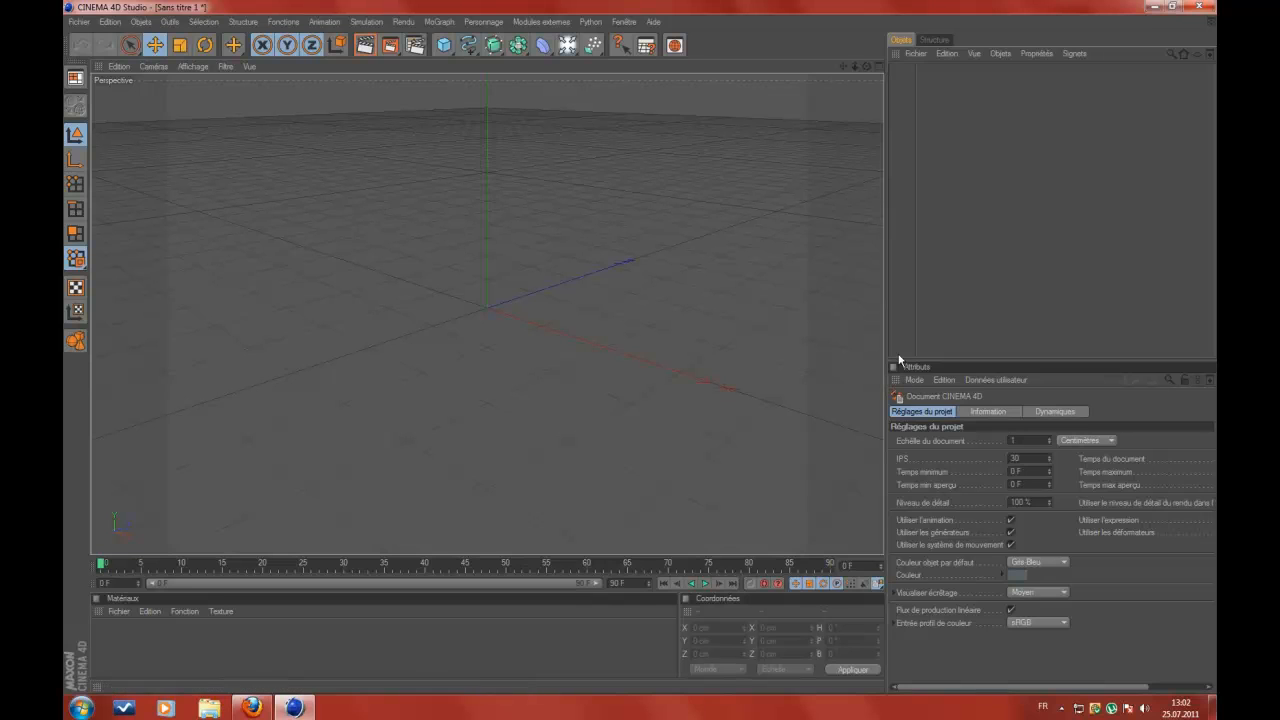
{"action": "left_click_drag", "start_coordinate": [915, 318], "coordinate": [913, 319]}
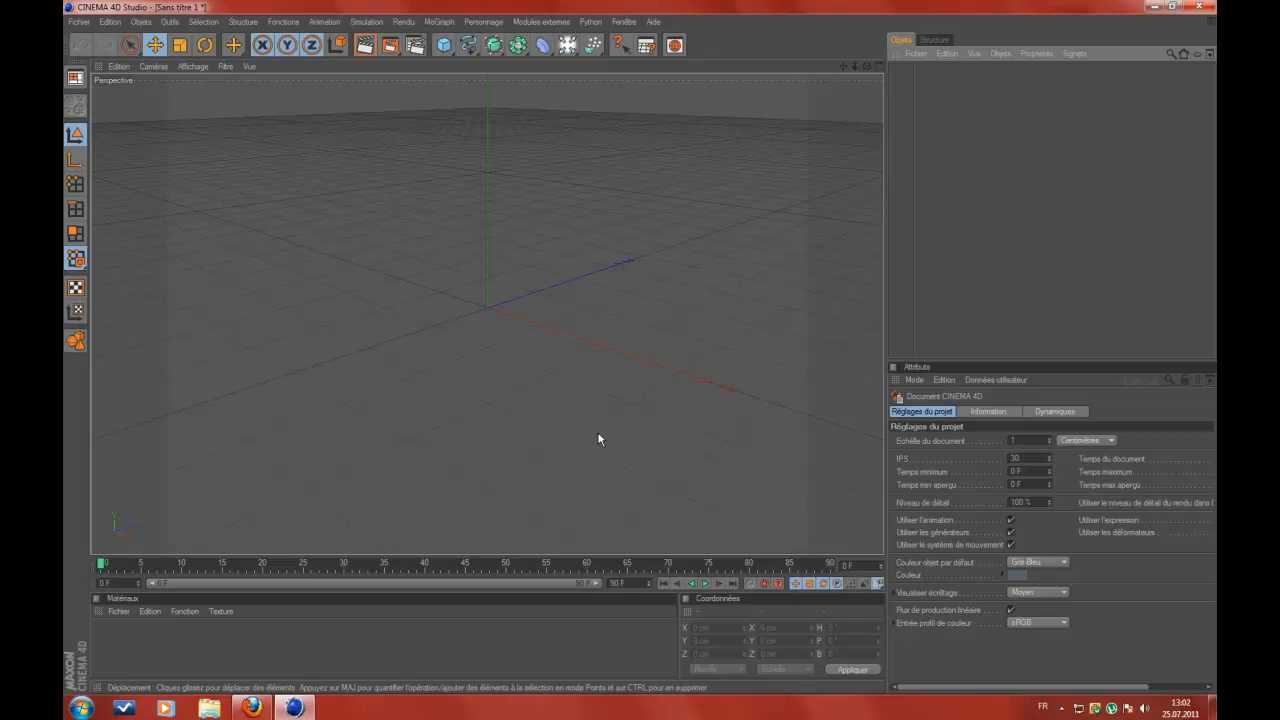
Step: Add a MoGraph text object and move it to about X -195, Y 12, Z -6 cm
{"action": "left_click", "coordinate": [438, 22]}
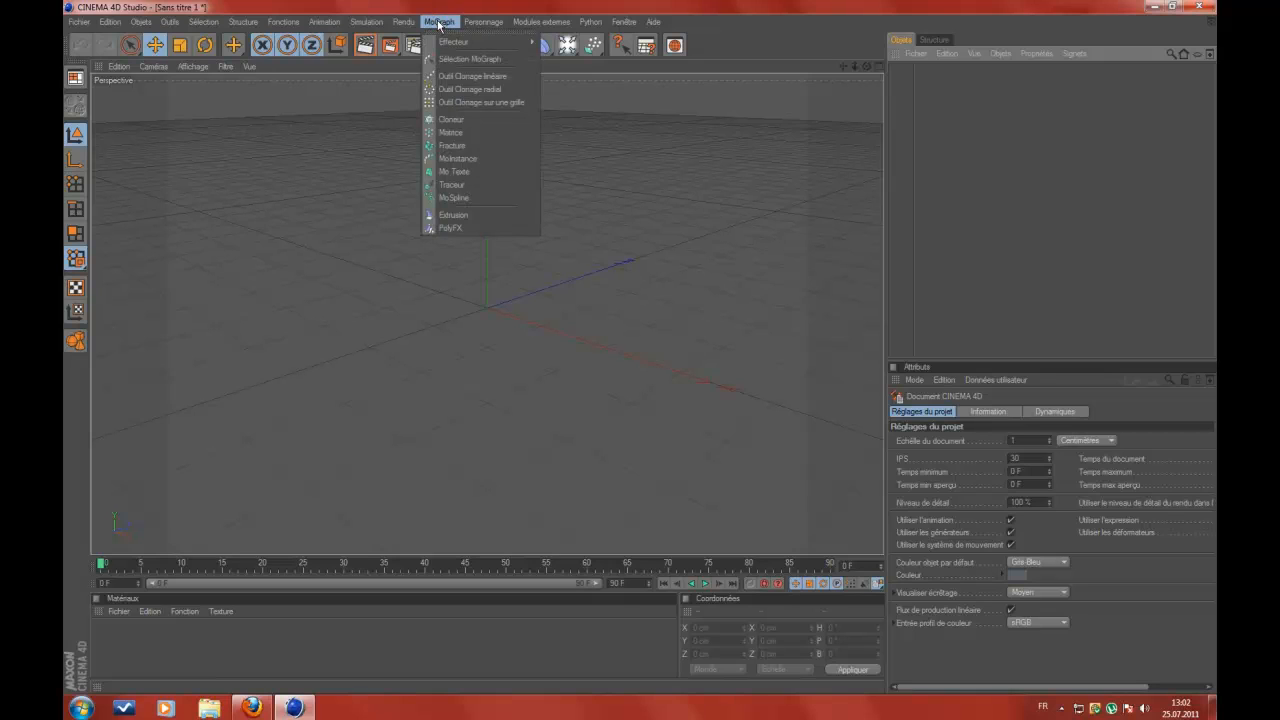
{"action": "left_click", "coordinate": [458, 6]}
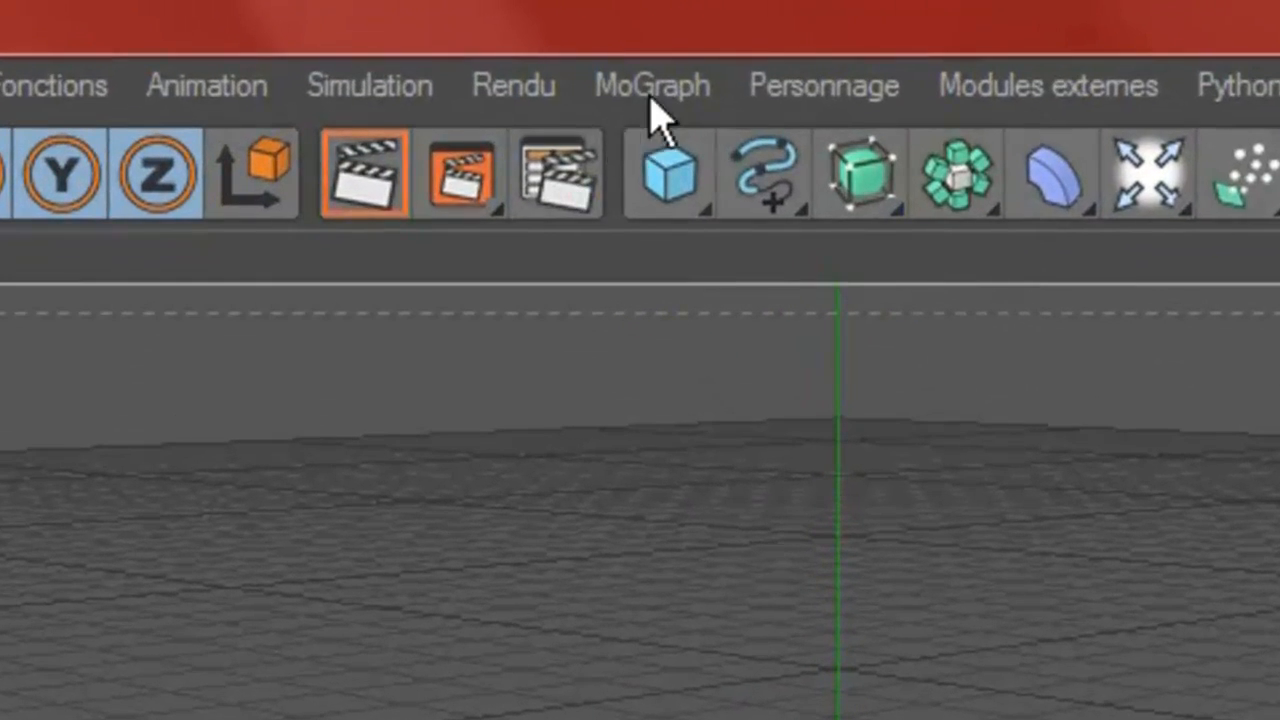
{"action": "left_click", "coordinate": [645, 86]}
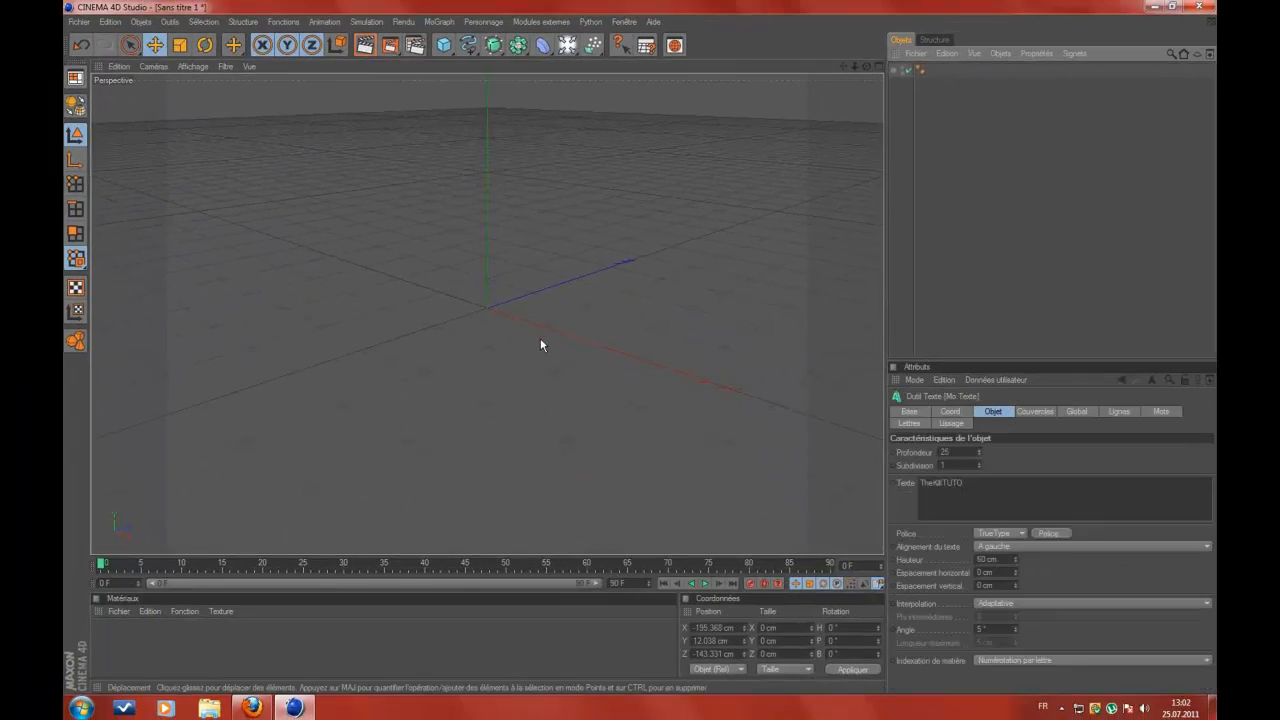
{"action": "left_click_drag", "start_coordinate": [392, 280], "coordinate": [322, 288]}
{"action": "left_click_drag", "start_coordinate": [866, 67], "coordinate": [638, 348]}
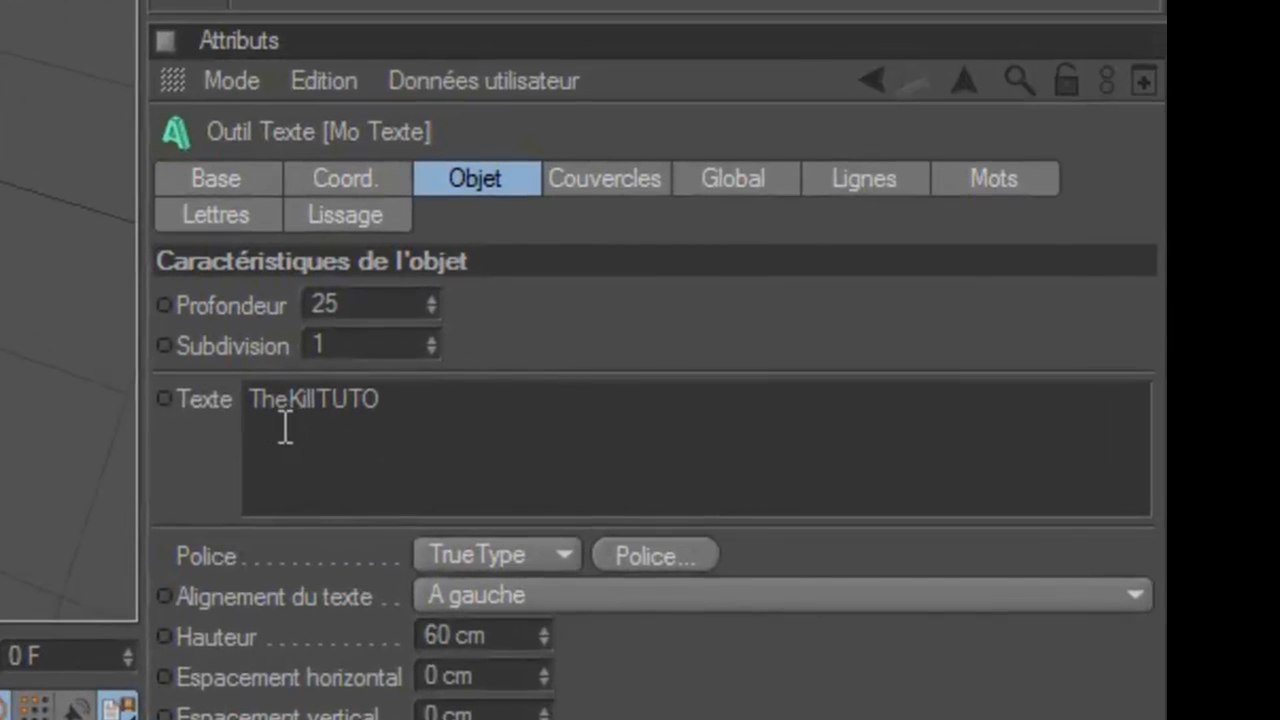
Step: Change the text object's wording to KillTUTO
{"action": "left_click", "coordinate": [285, 428]}
{"action": "left_click", "coordinate": [284, 416]}
{"action": "left_click", "coordinate": [293, 401]}
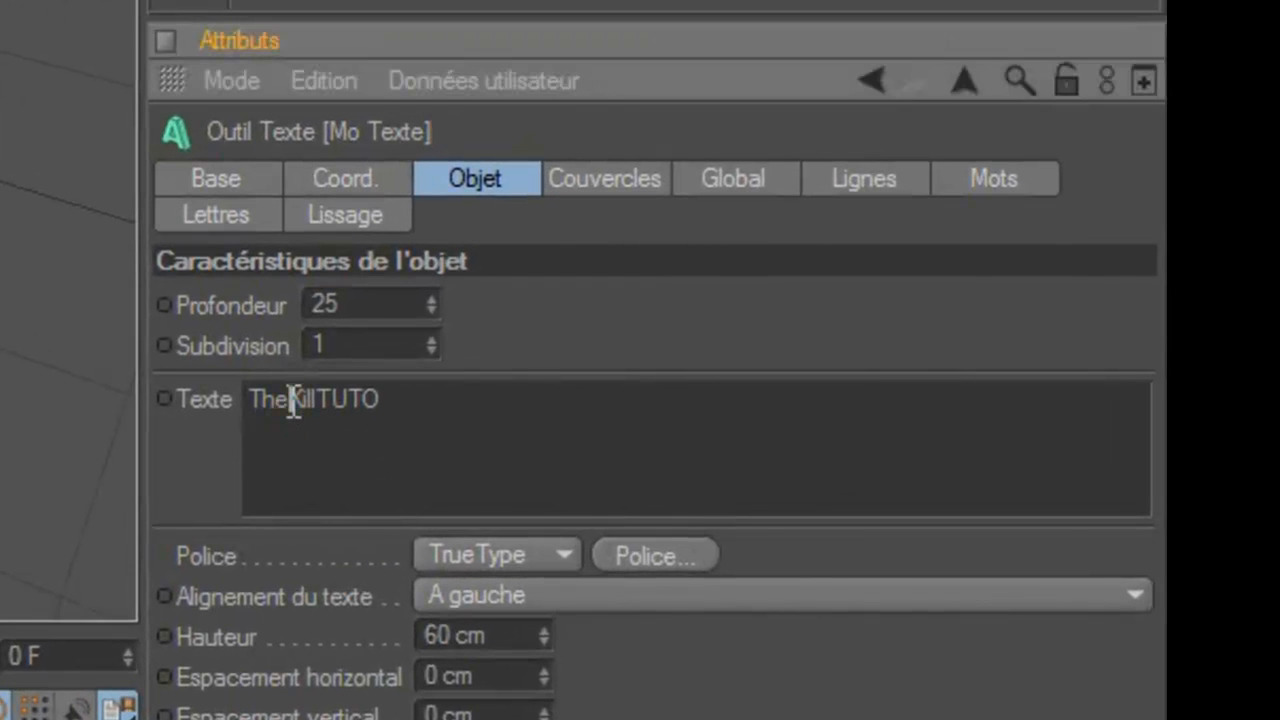
{"action": "key", "text": "BackSpace"}
{"action": "key", "text": "BackSpace"}
{"action": "key", "text": "BackSpace"}
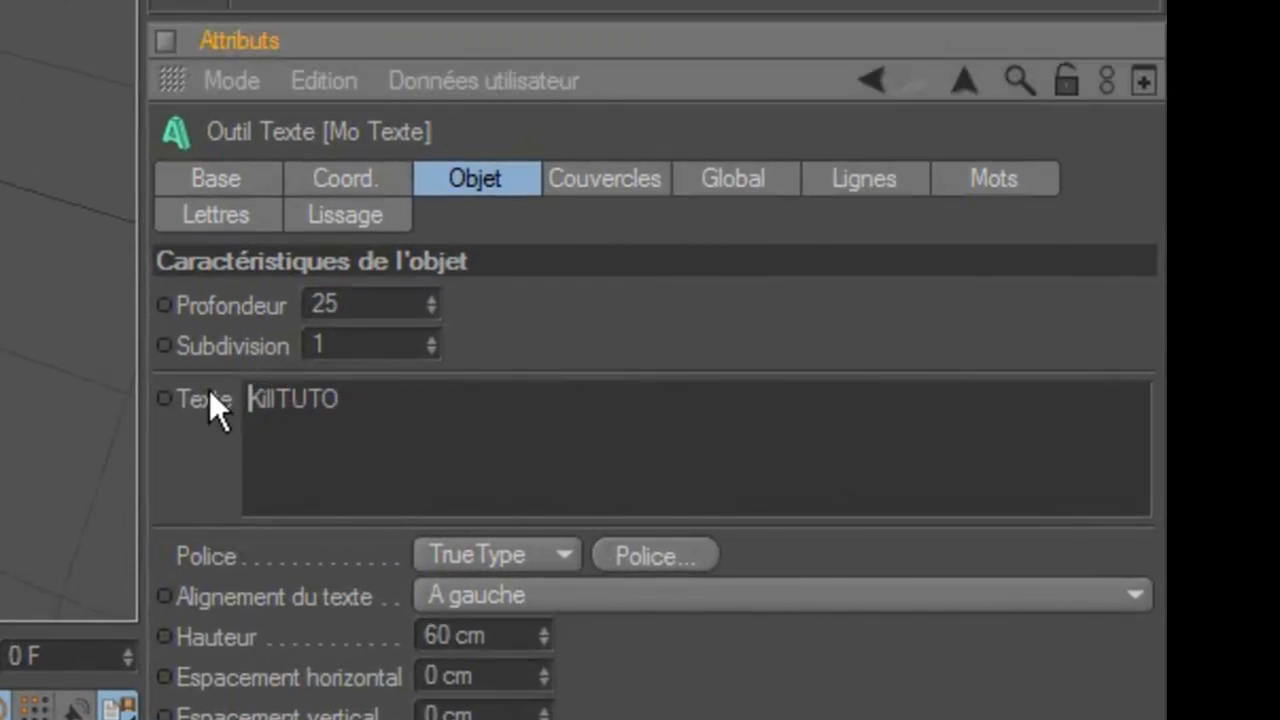
{"action": "left_click", "coordinate": [623, 285]}
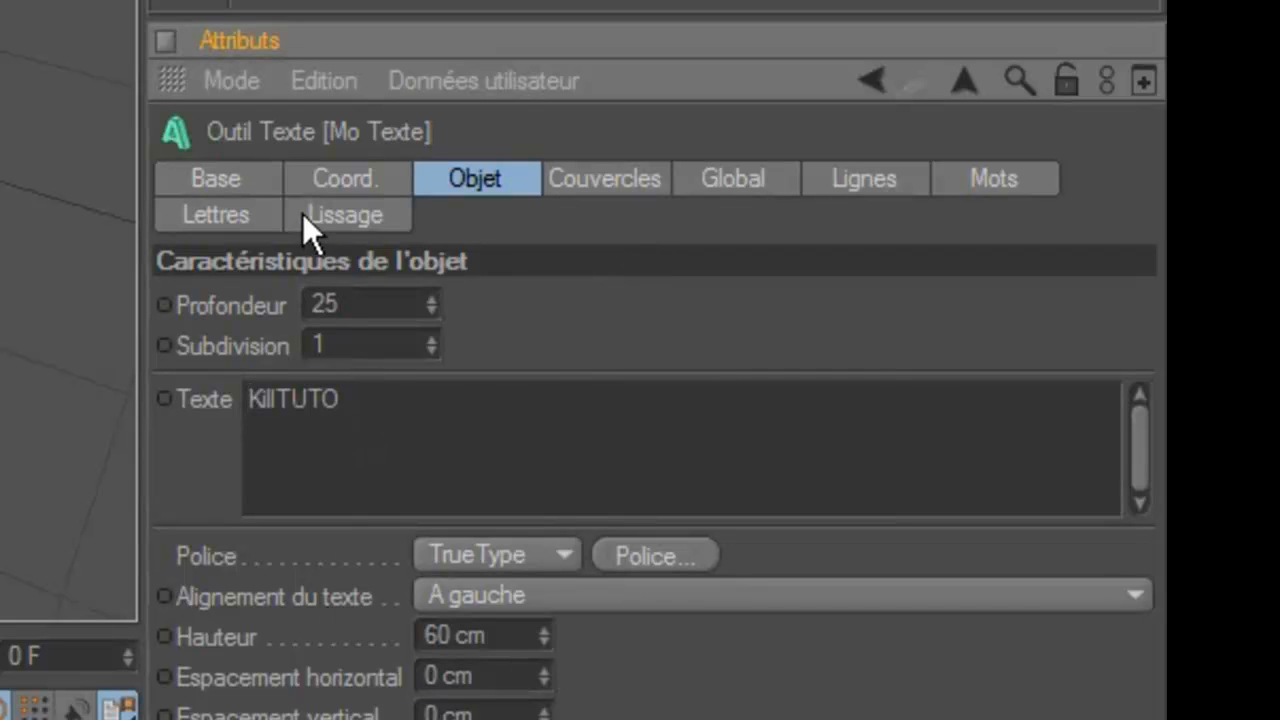
Step: Set the text object's font to Ethnocentric
{"action": "left_click", "coordinate": [345, 84]}
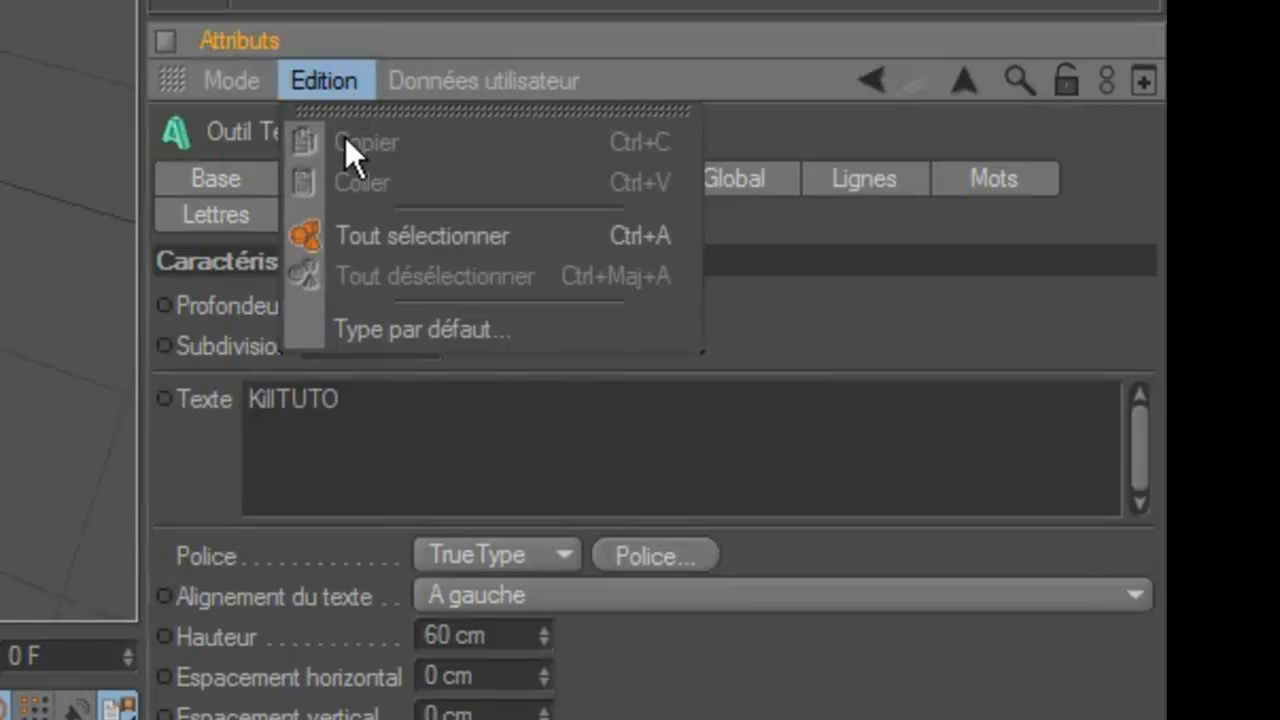
{"action": "left_click", "coordinate": [862, 291]}
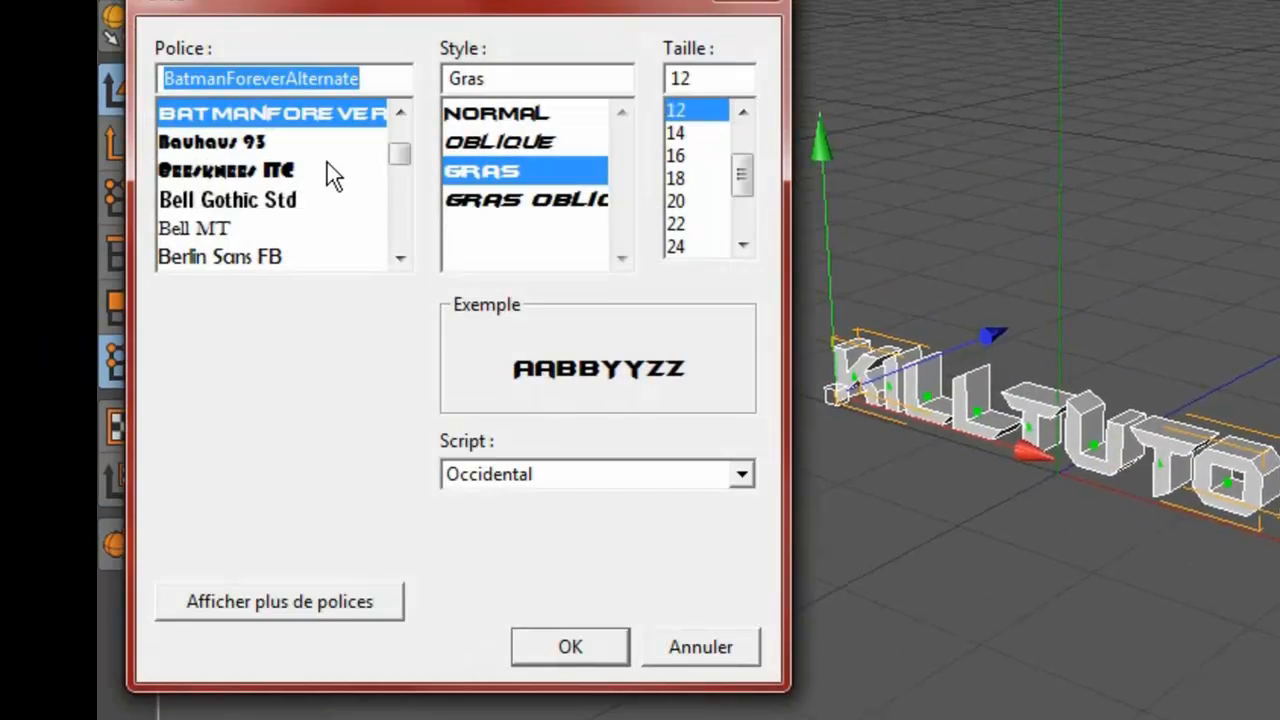
{"action": "type", "text": "et"}
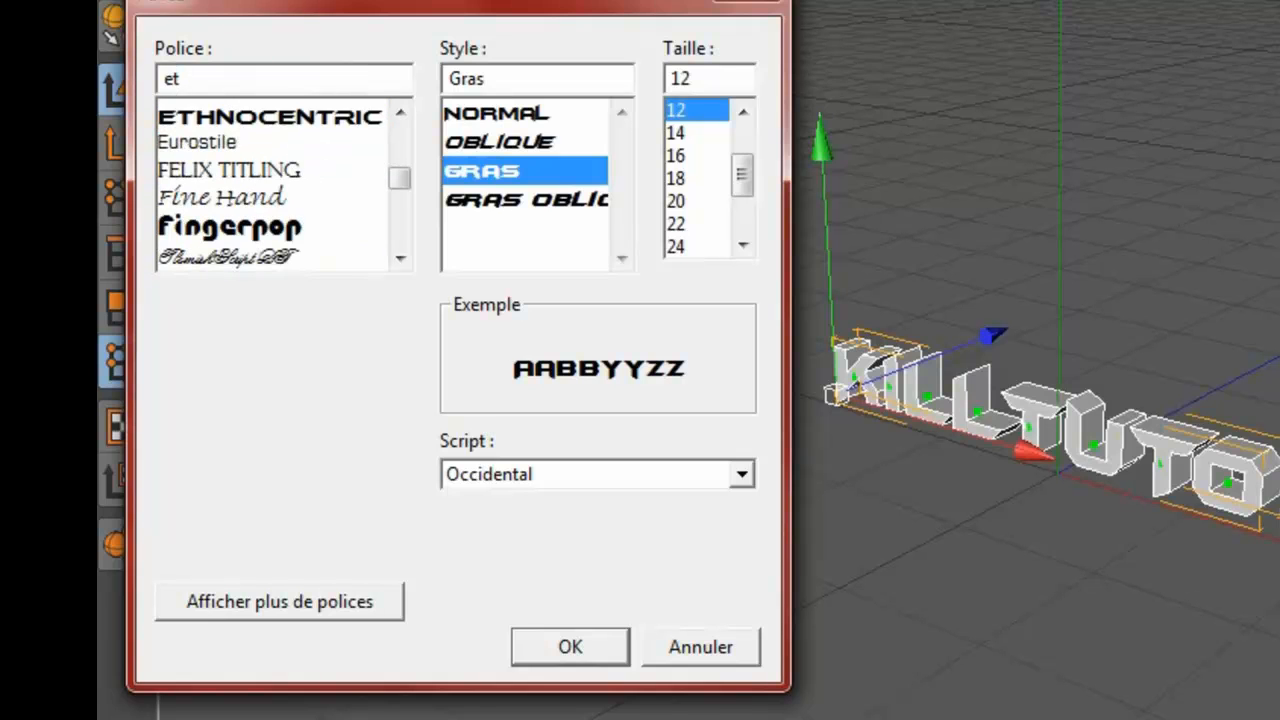
{"action": "left_click", "coordinate": [286, 118]}
{"action": "left_click", "coordinate": [570, 646]}
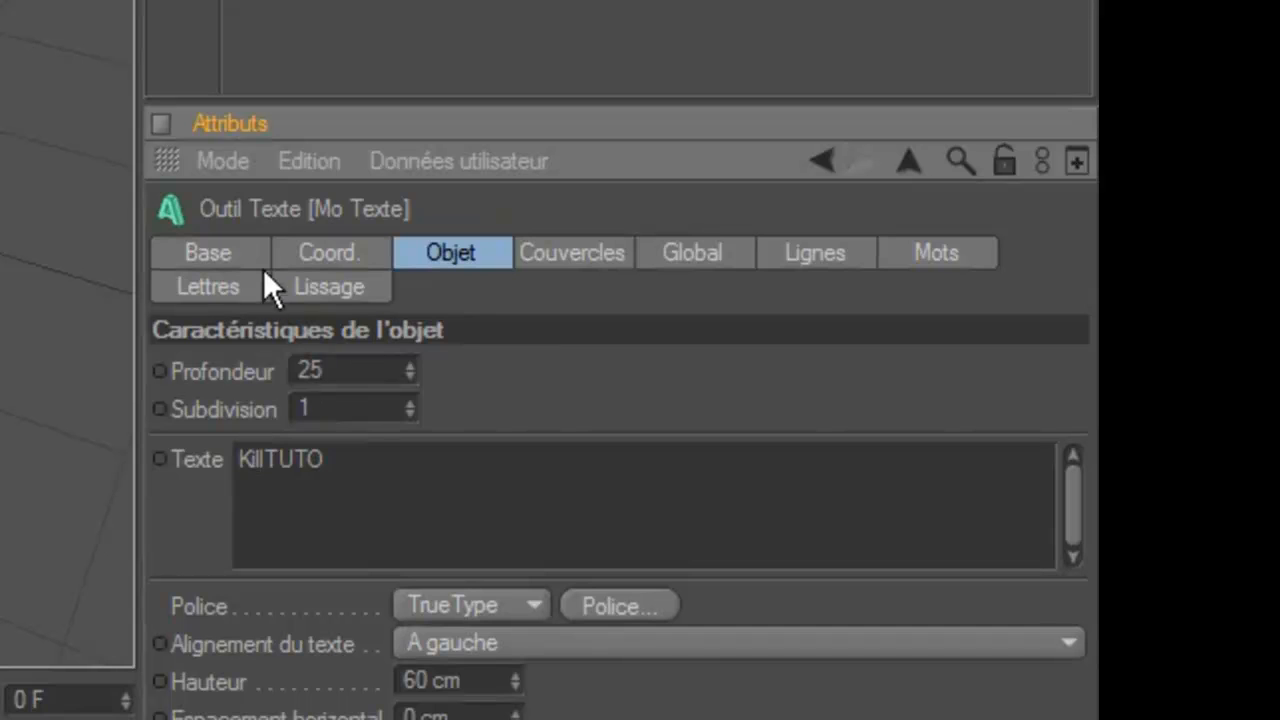
Step: Save the text object's current settings as the default for its object type
{"action": "left_click", "coordinate": [288, 165]}
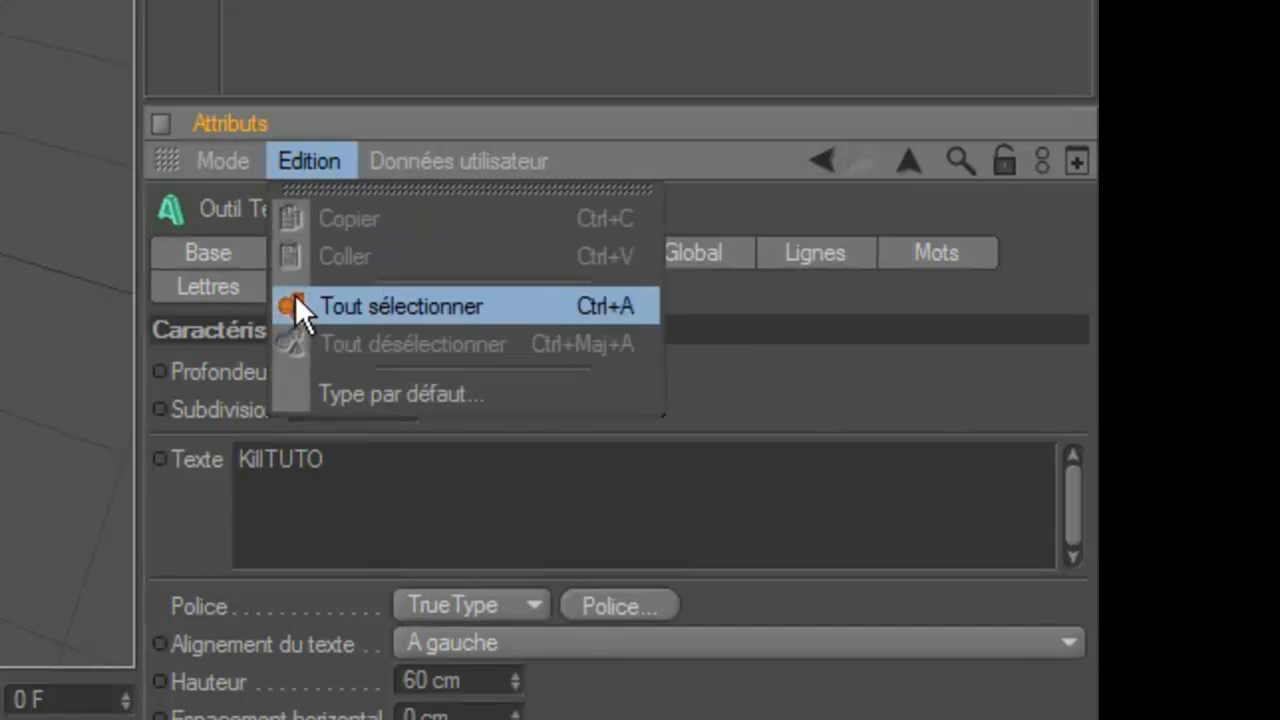
{"action": "left_click", "coordinate": [319, 398]}
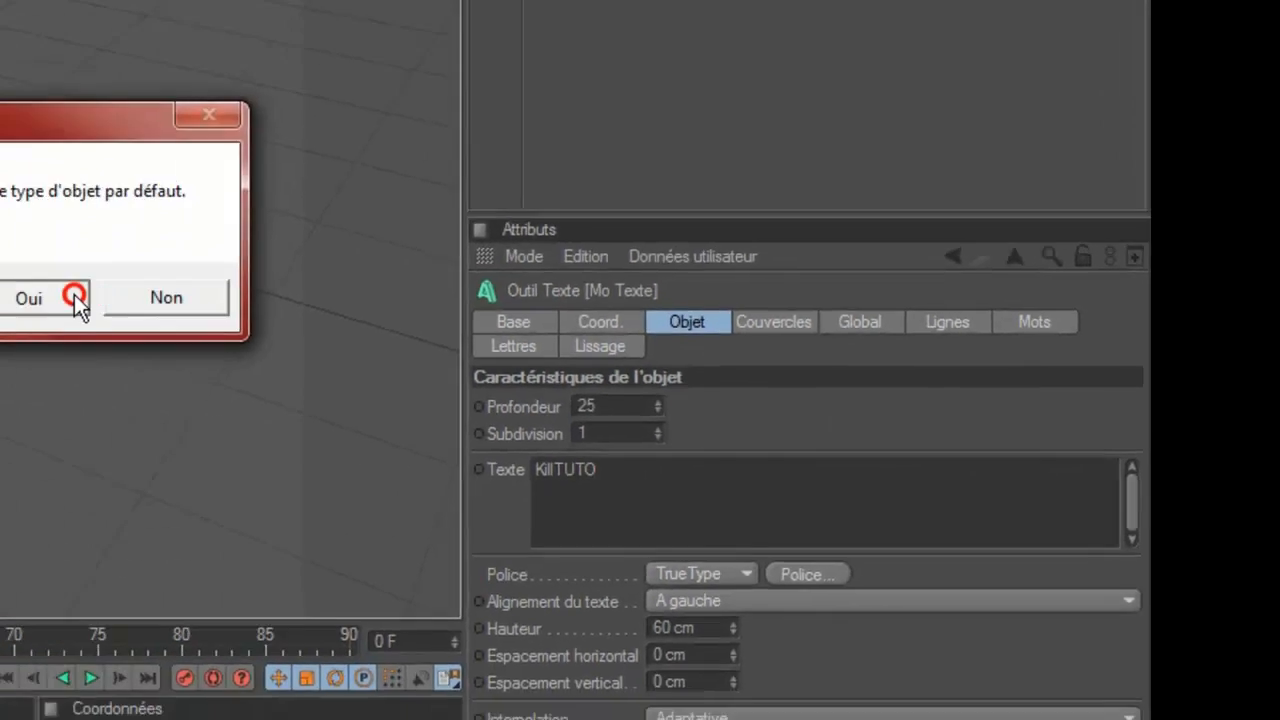
{"action": "left_click", "coordinate": [79, 300]}
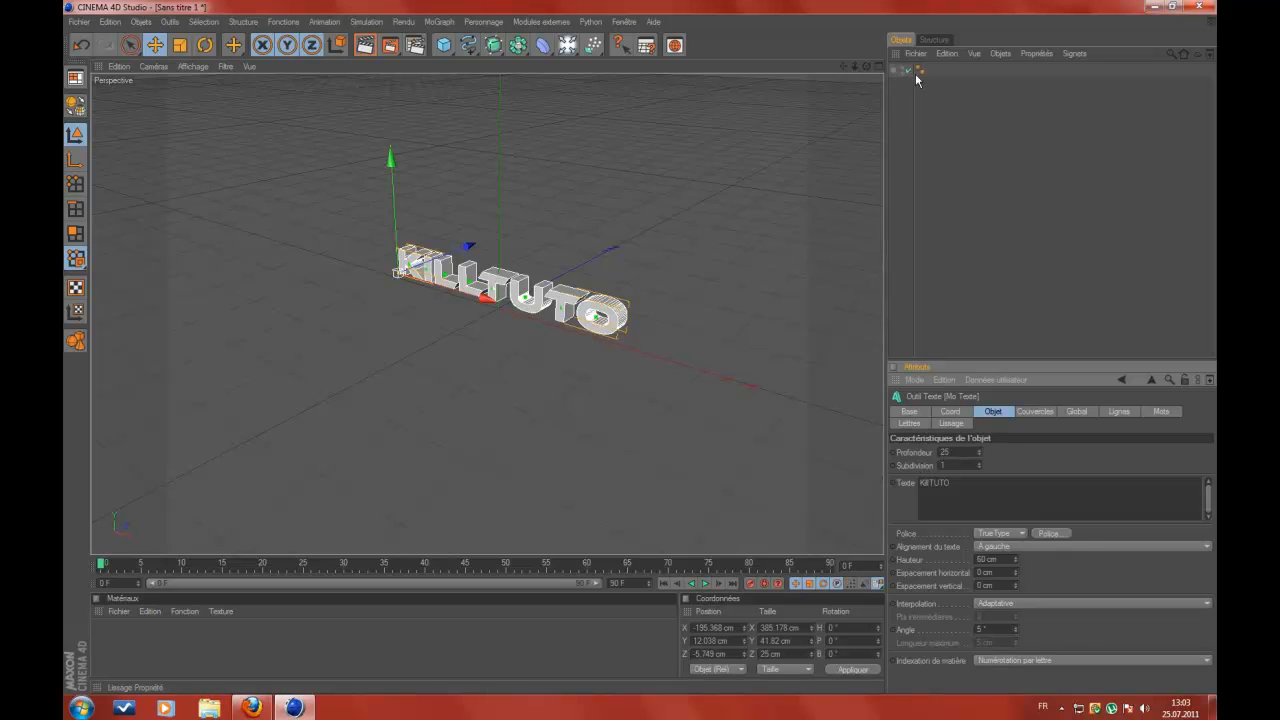
Step: Widen the object list's name column and shift the text along X to about -177.5 cm
{"action": "left_click_drag", "start_coordinate": [914, 81], "coordinate": [985, 85]}
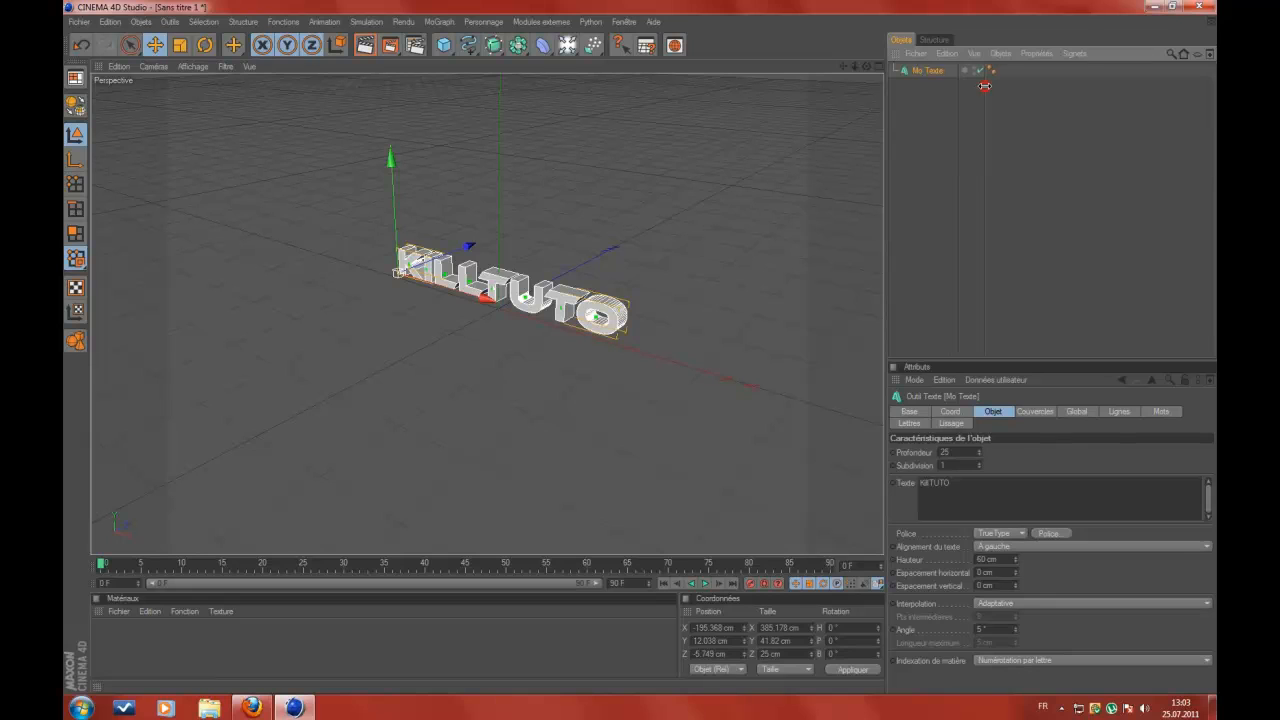
{"action": "left_click_drag", "start_coordinate": [506, 303], "coordinate": [518, 309]}
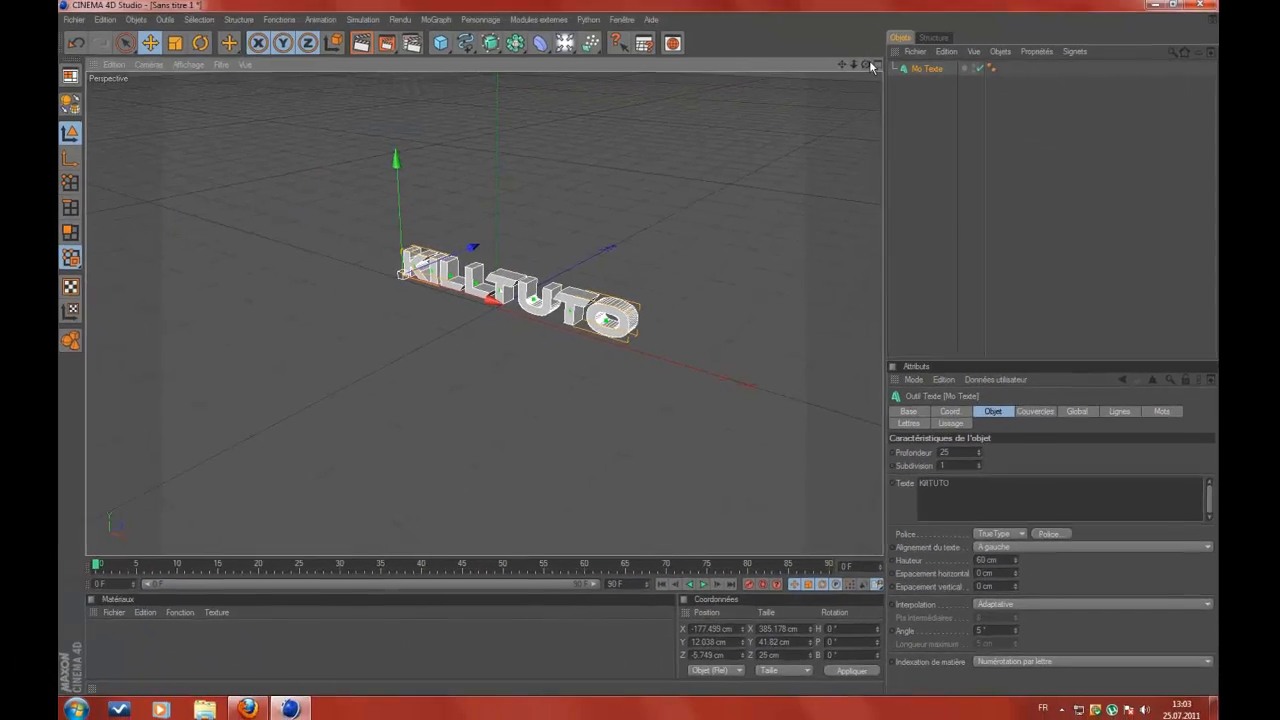
Step: Examine the KillTUTO text from various angles, ending with a close, nearly frontal view
{"action": "left_click_drag", "start_coordinate": [863, 67], "coordinate": [559, 445]}
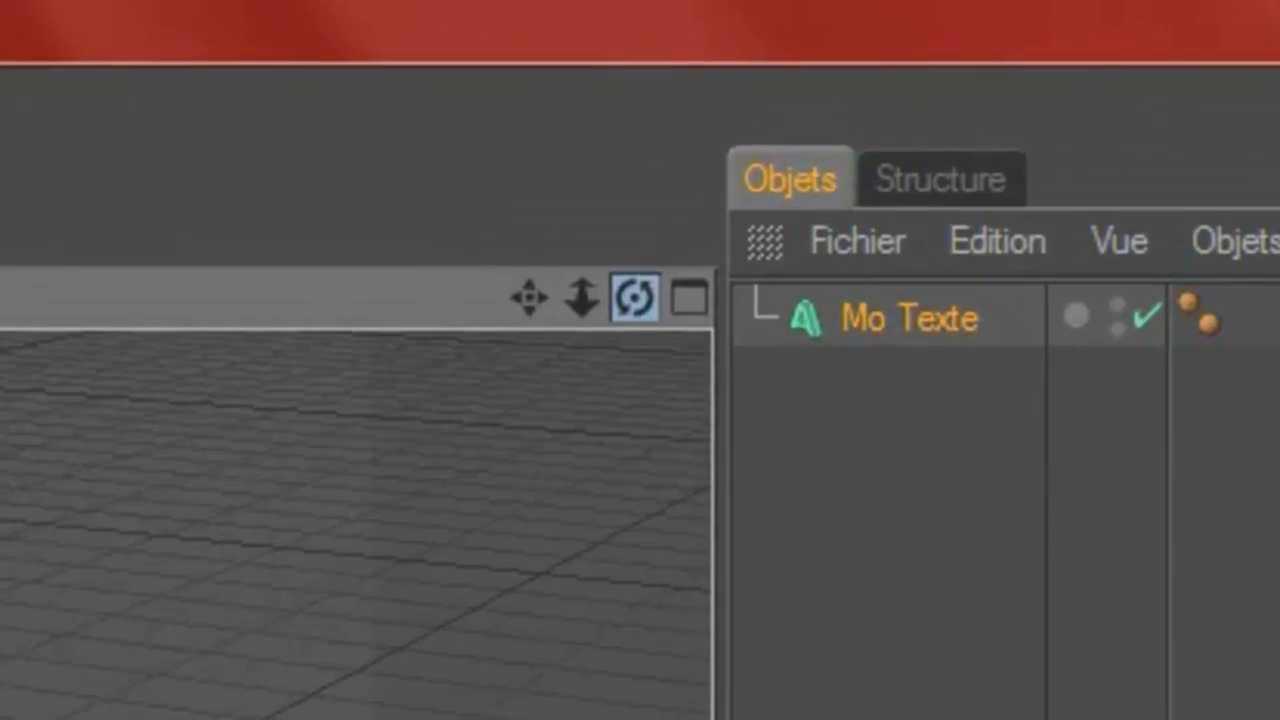
{"action": "left_click_drag", "start_coordinate": [628, 300], "coordinate": [534, 300]}
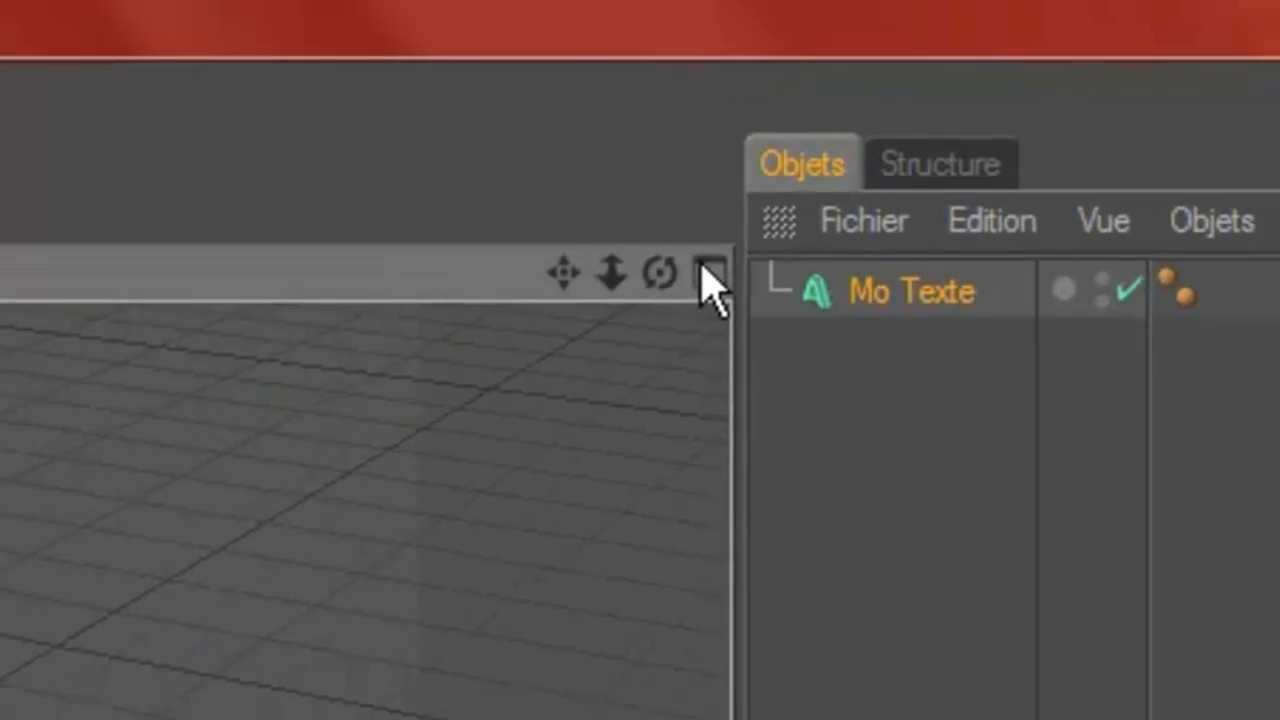
{"action": "left_click_drag", "start_coordinate": [660, 273], "coordinate": [728, 233]}
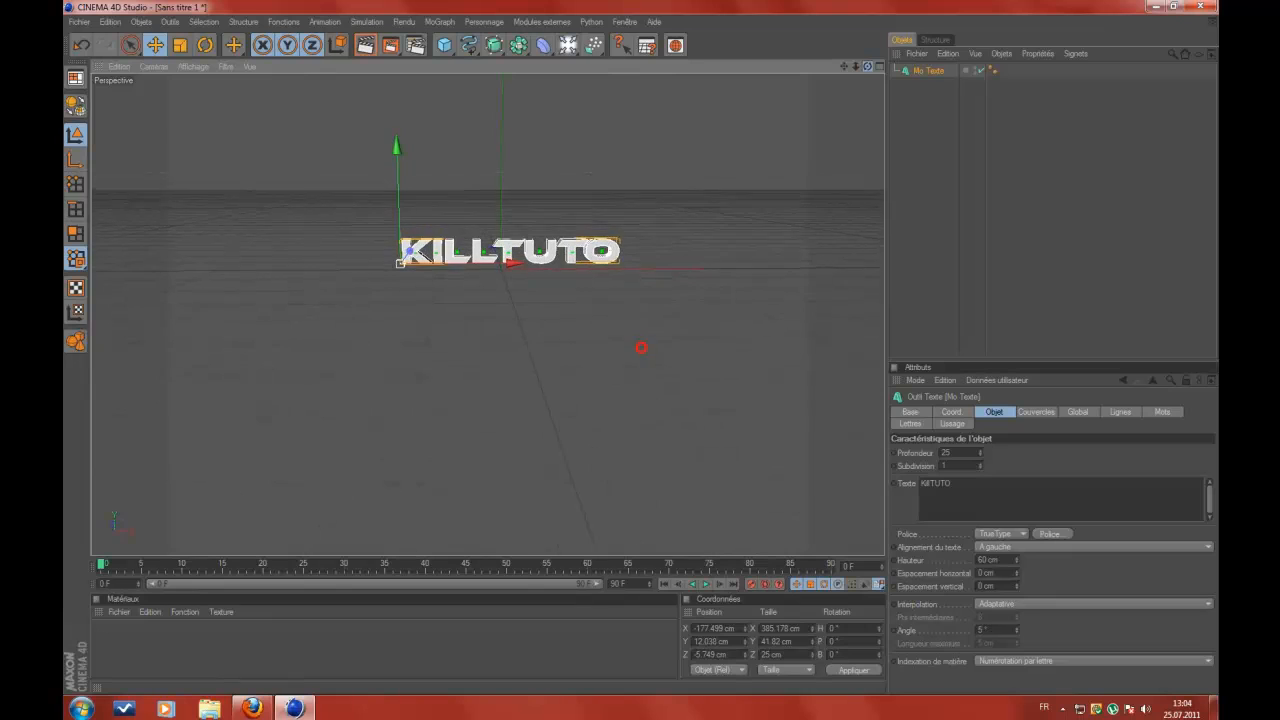
{"action": "mouse_move", "coordinate": [867, 66]}
{"action": "left_mouse_down"}
{"action": "mouse_move", "coordinate": [834, 67]}
{"action": "mouse_move", "coordinate": [878, 65]}
{"action": "mouse_move", "coordinate": [829, 68]}
{"action": "mouse_move", "coordinate": [801, 87]}
{"action": "mouse_move", "coordinate": [829, 101]}
{"action": "left_mouse_up"}
{"action": "scroll", "coordinate": [731, 163], "scroll_direction": "up", "scroll_amount": 3}
{"action": "scroll", "coordinate": [670, 230], "scroll_direction": "up", "scroll_amount": 3}
{"action": "scroll", "coordinate": [670, 230], "scroll_direction": "up", "scroll_amount": 1}
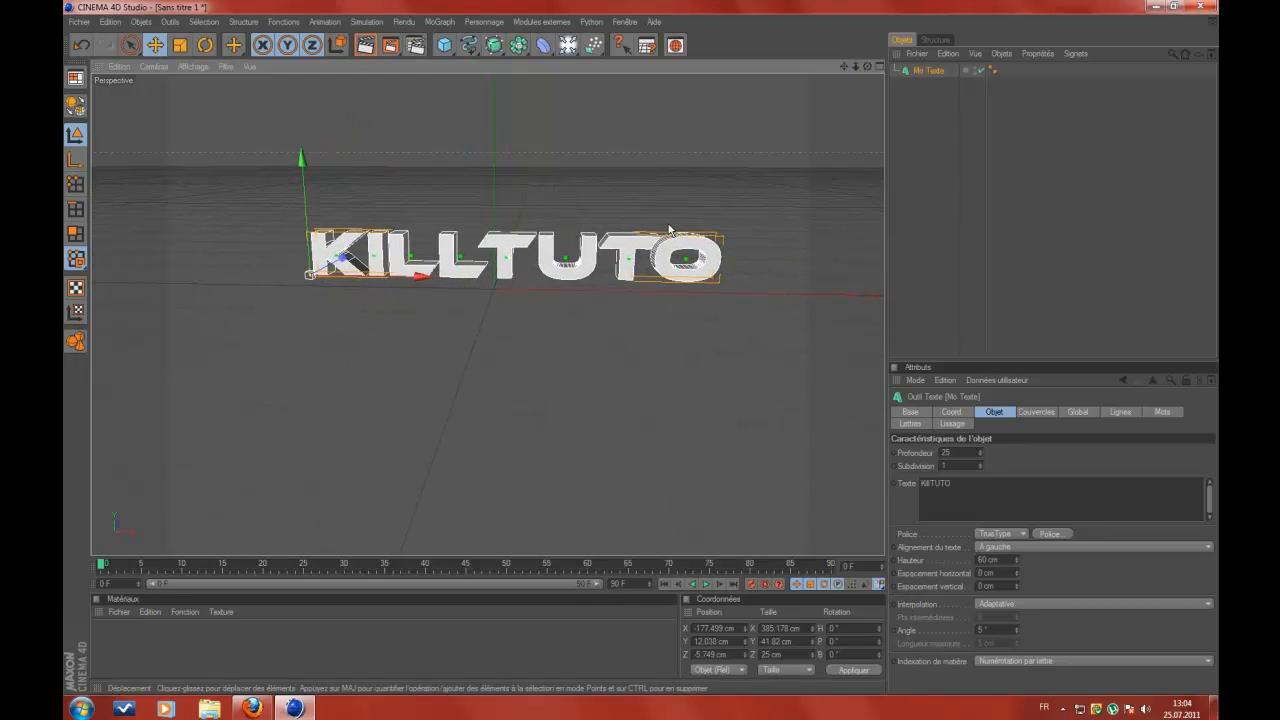
{"action": "left_click_drag", "start_coordinate": [867, 66], "coordinate": [812, 74]}
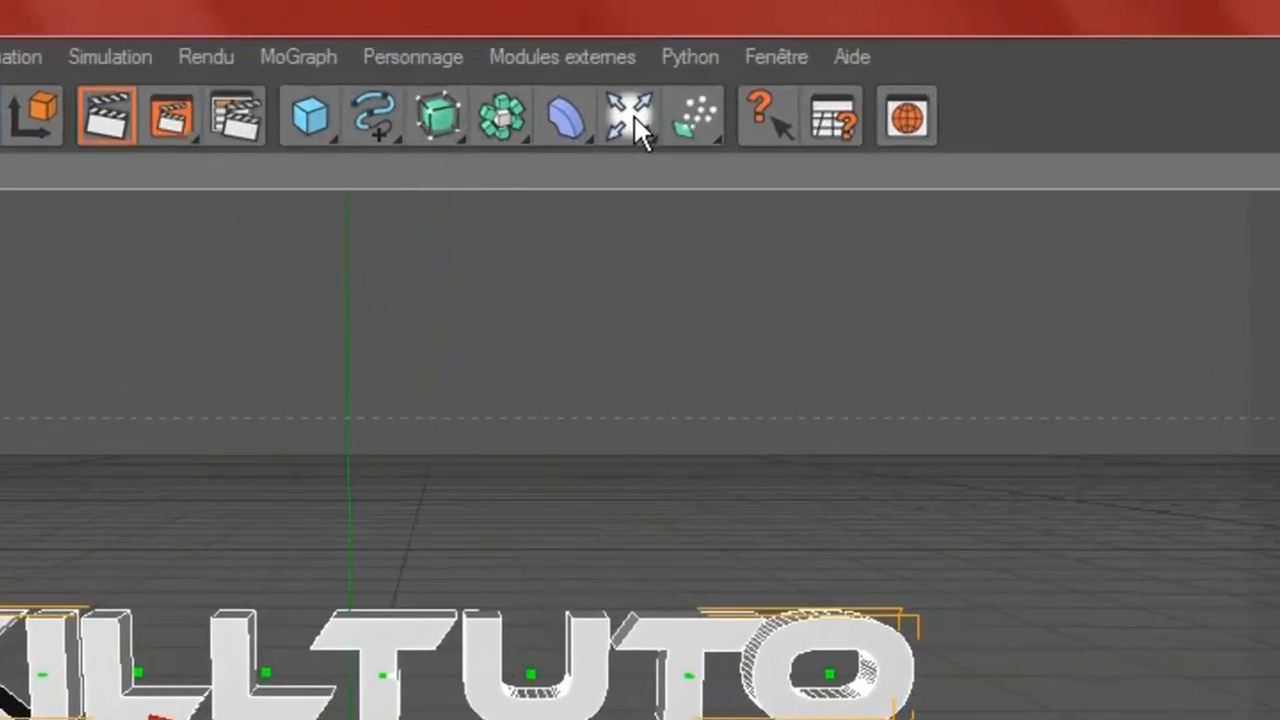
Step: Add a floor (Sol) lowered to about Y -12.4 cm and a sky (Ciel) to the scene
{"action": "left_click", "coordinate": [573, 52]}
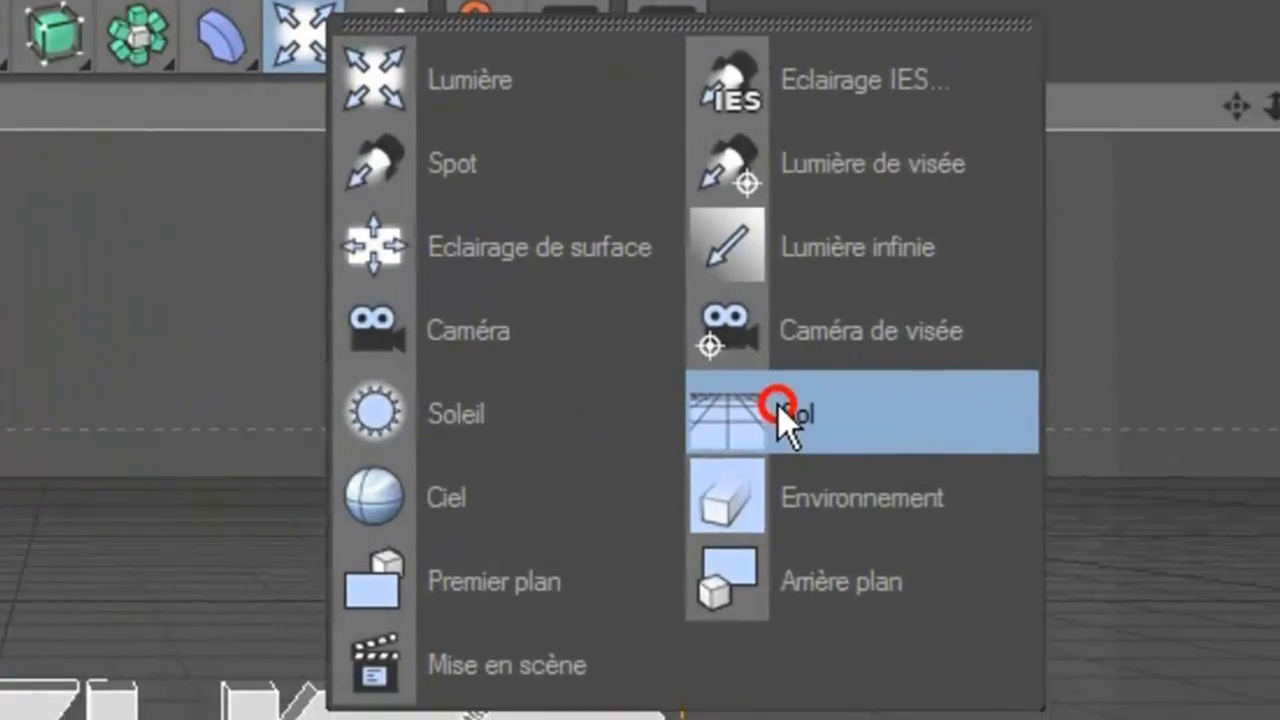
{"action": "left_click", "coordinate": [778, 405]}
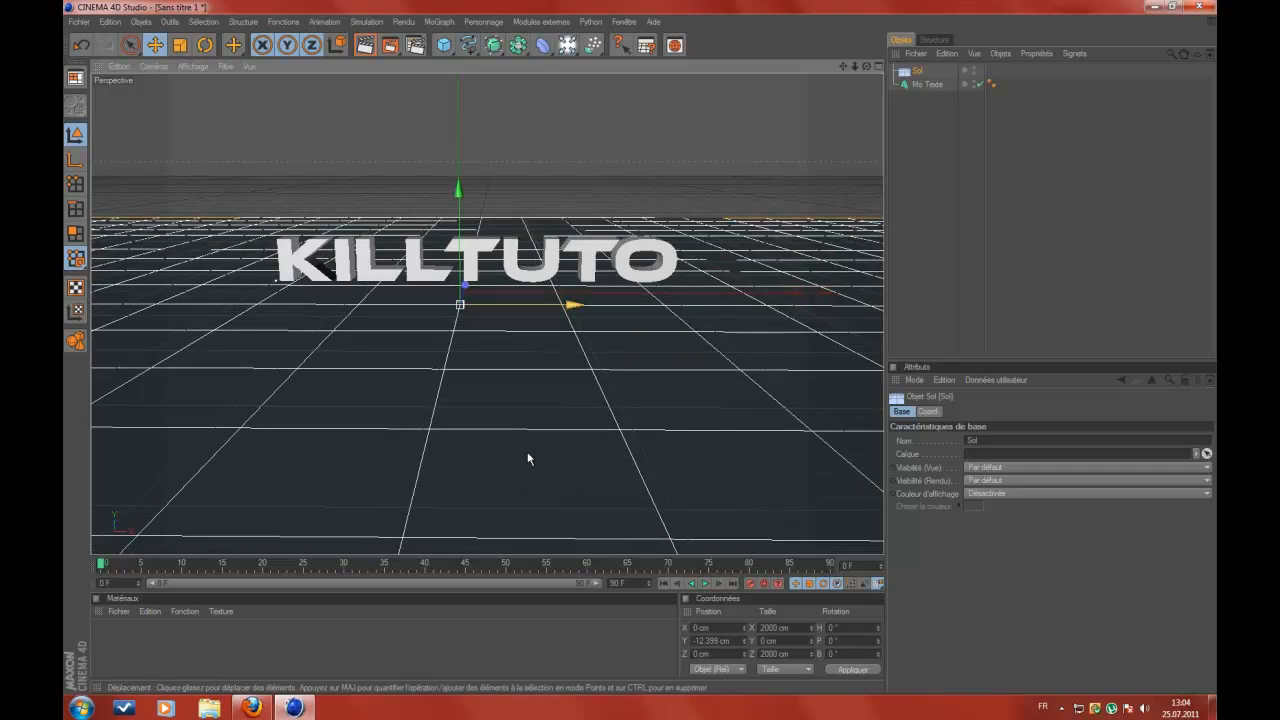
{"action": "left_click", "coordinate": [557, 42]}
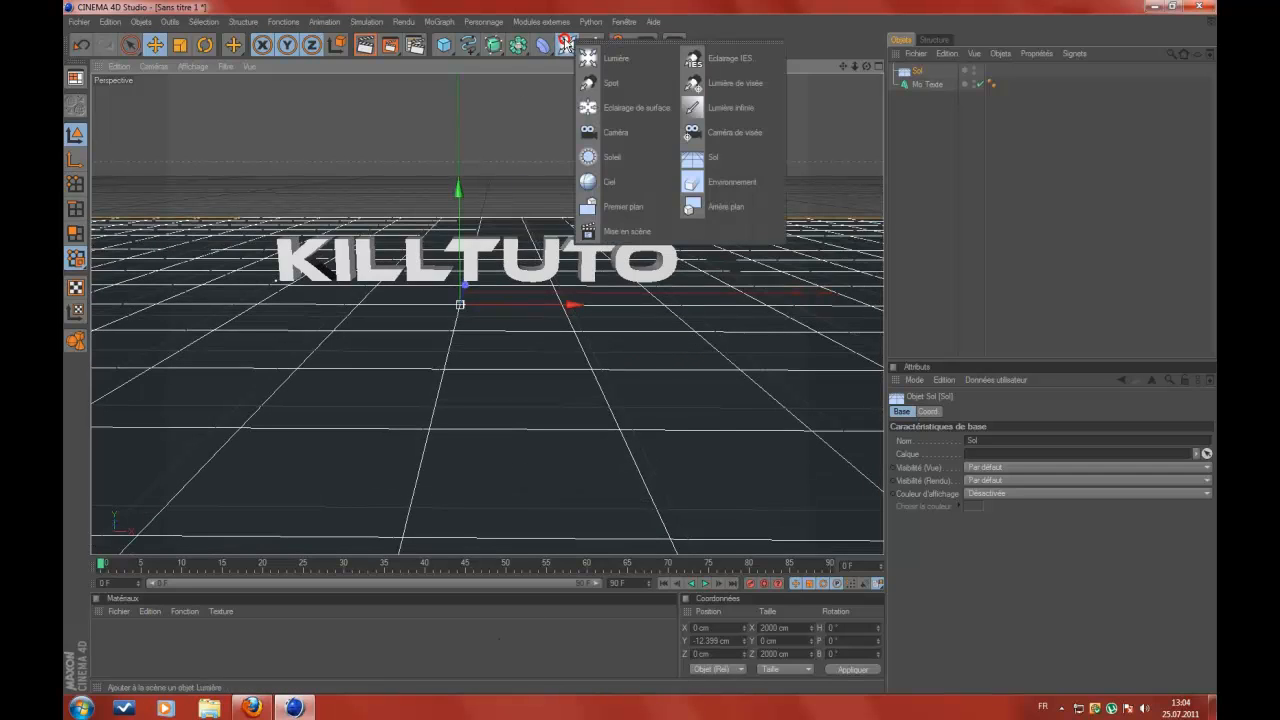
{"action": "left_click", "coordinate": [611, 178]}
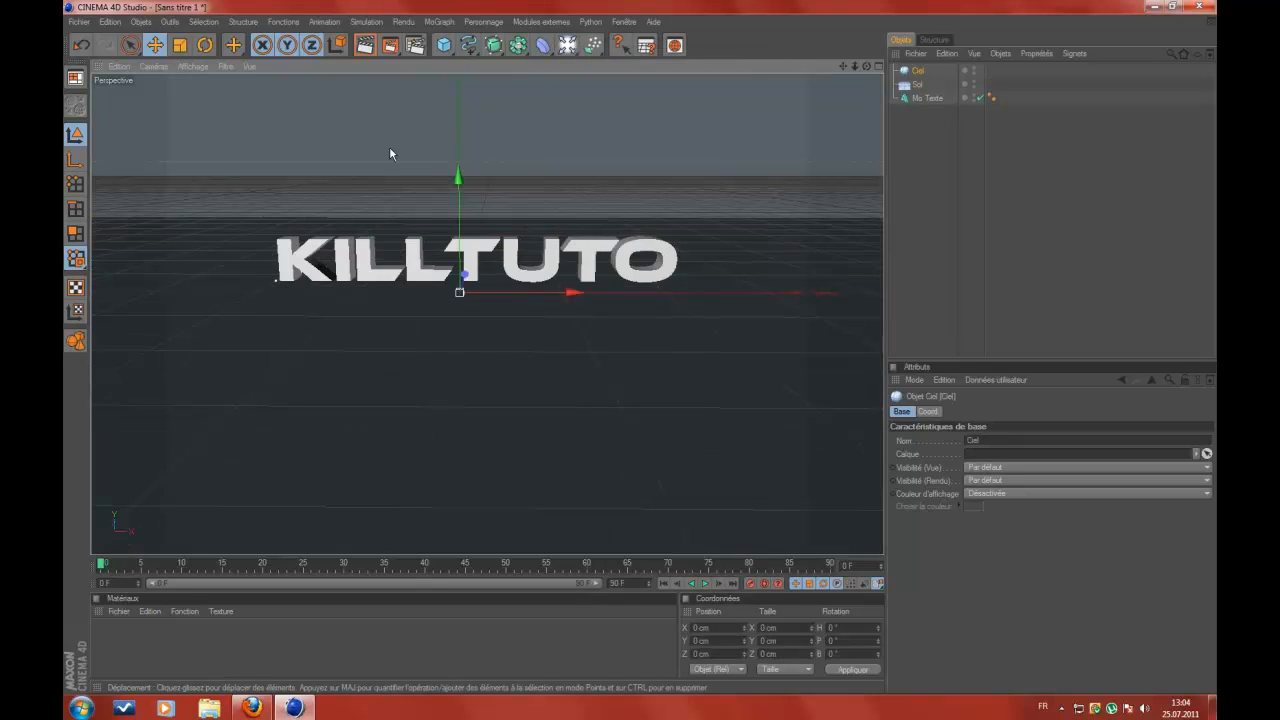
{"action": "left_click", "coordinate": [374, 648]}
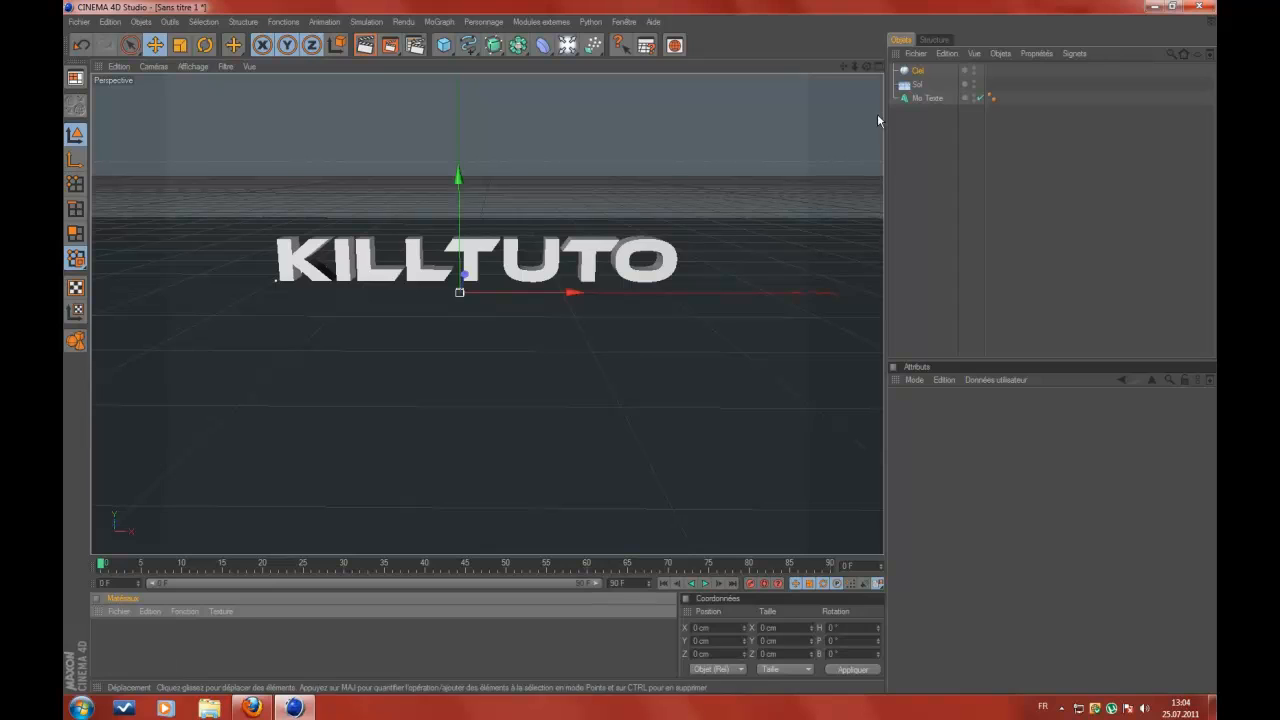
Step: Duplicate the Mo Texte object by copying and pasting it
{"action": "left_click", "coordinate": [925, 98]}
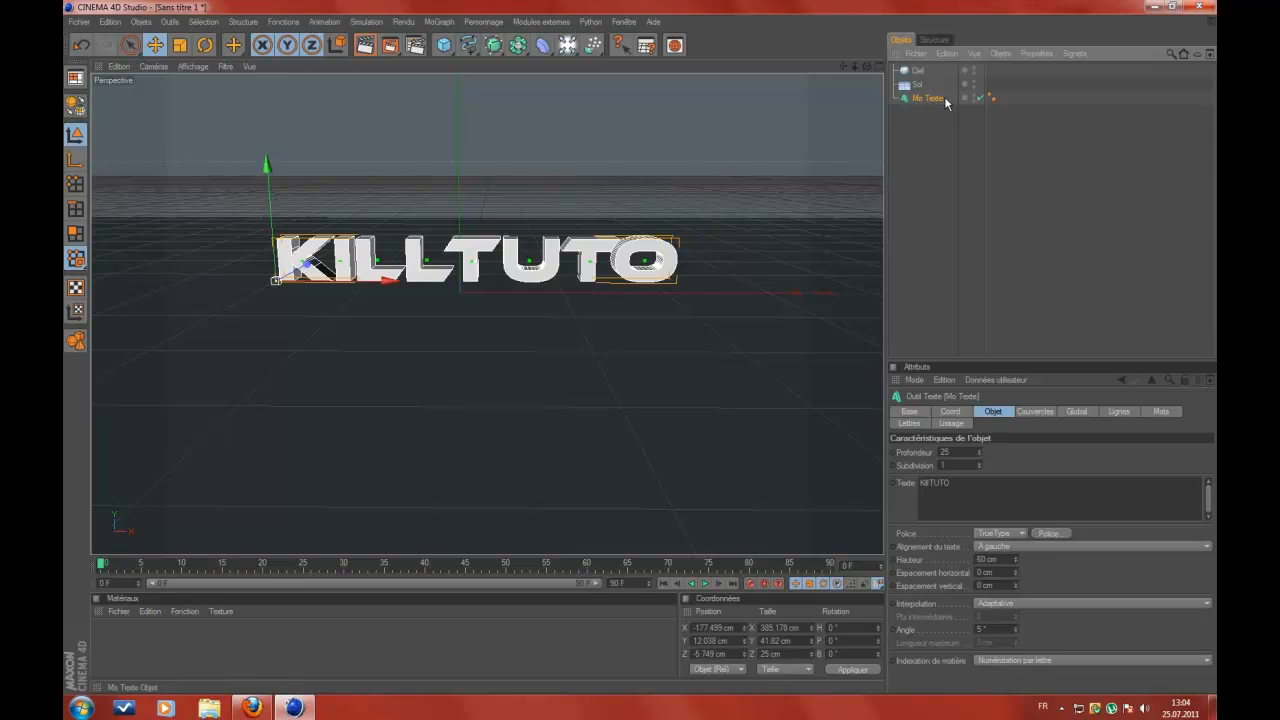
{"action": "key", "text": "ctrl+c"}
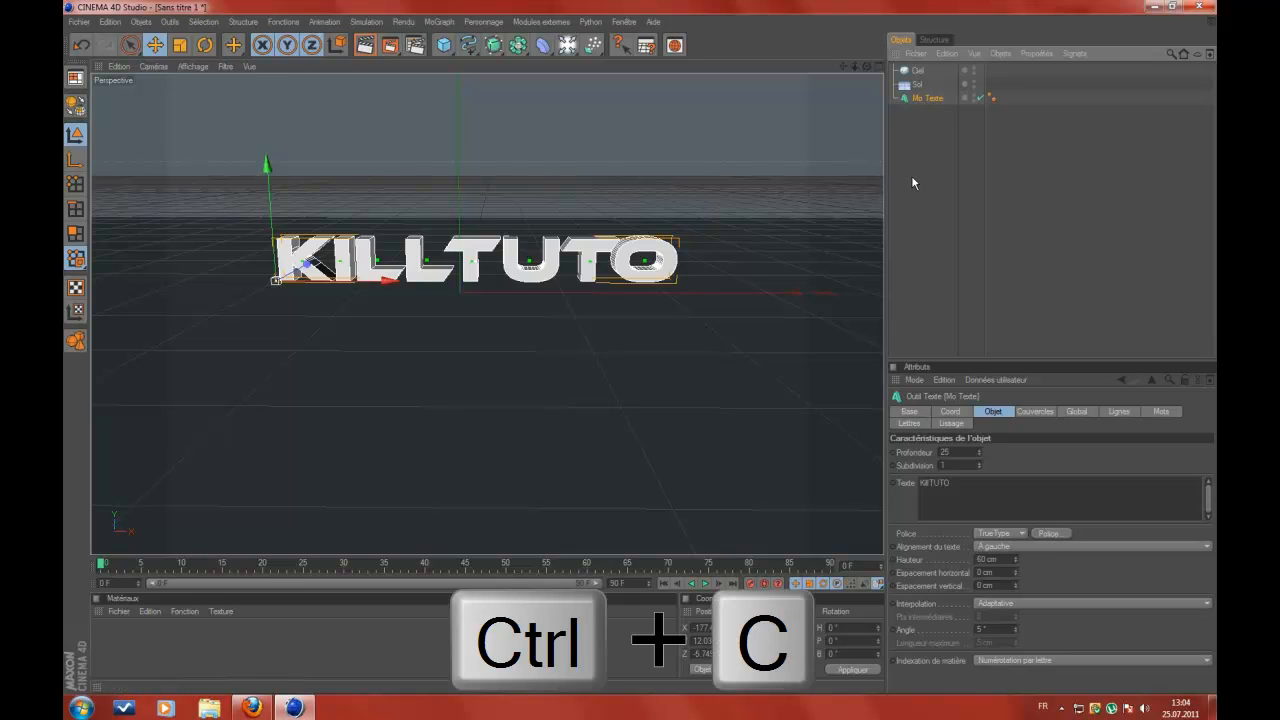
{"action": "key", "text": "ctrl+v"}
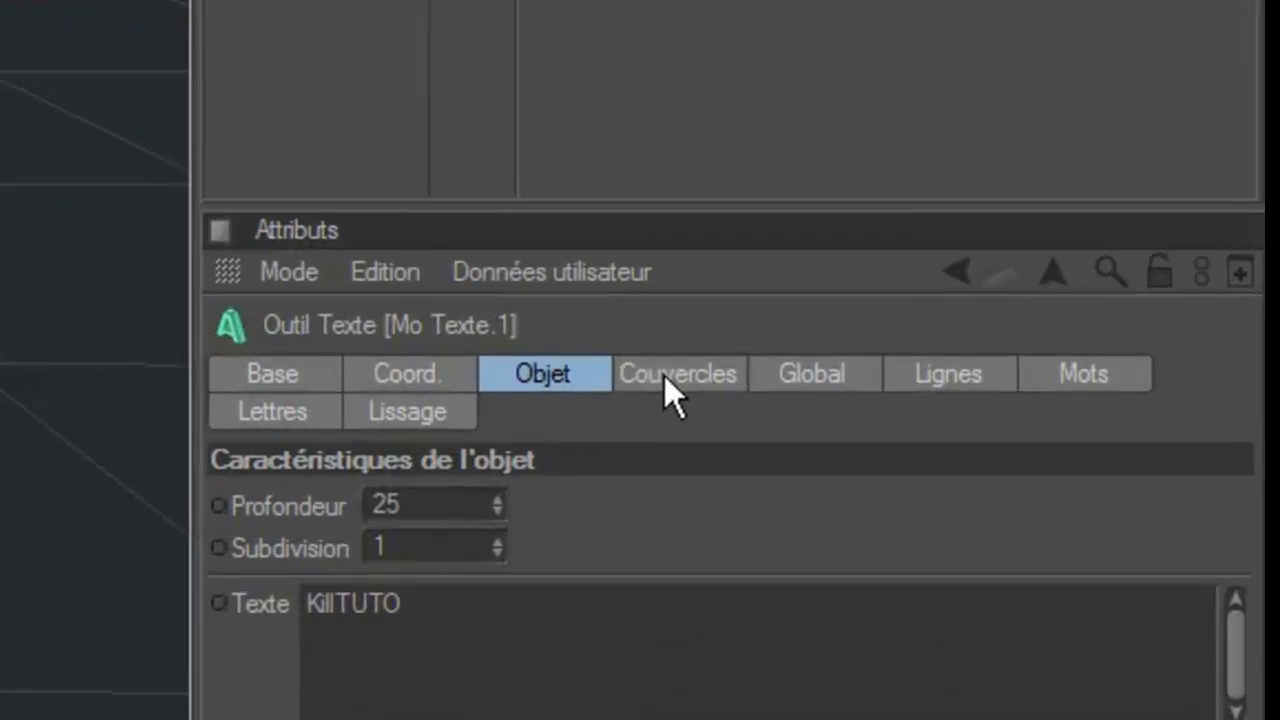
Step: Set both the start and end caps of the duplicated text to Couvercle et biseau
{"action": "left_click", "coordinate": [1035, 412]}
{"action": "left_click", "coordinate": [540, 516]}
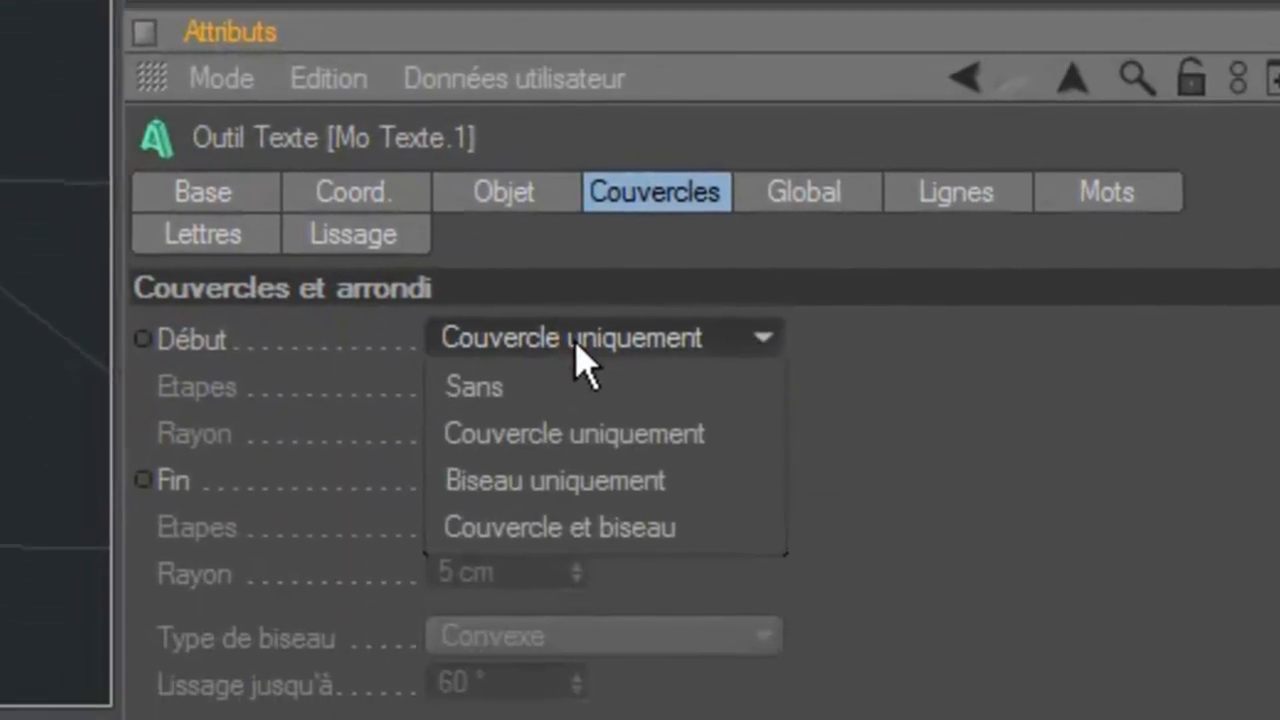
{"action": "left_click", "coordinate": [565, 498]}
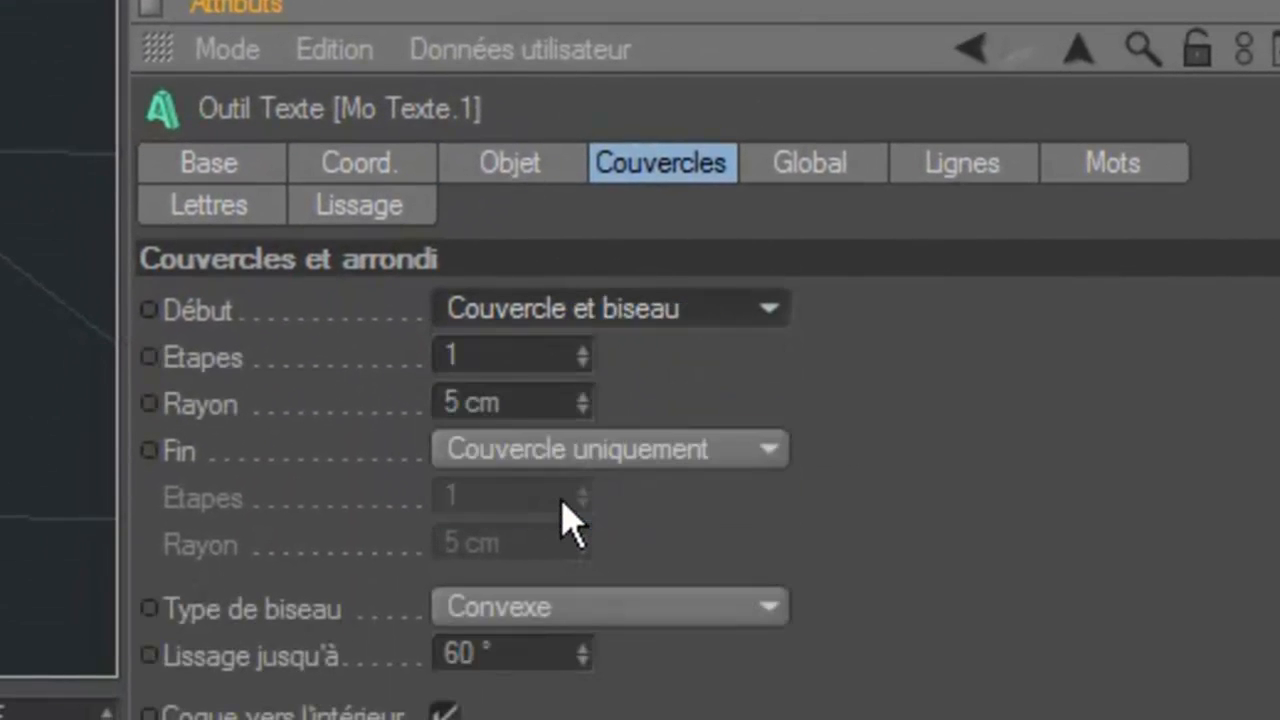
{"action": "left_click", "coordinate": [572, 452]}
{"action": "left_click", "coordinate": [575, 645]}
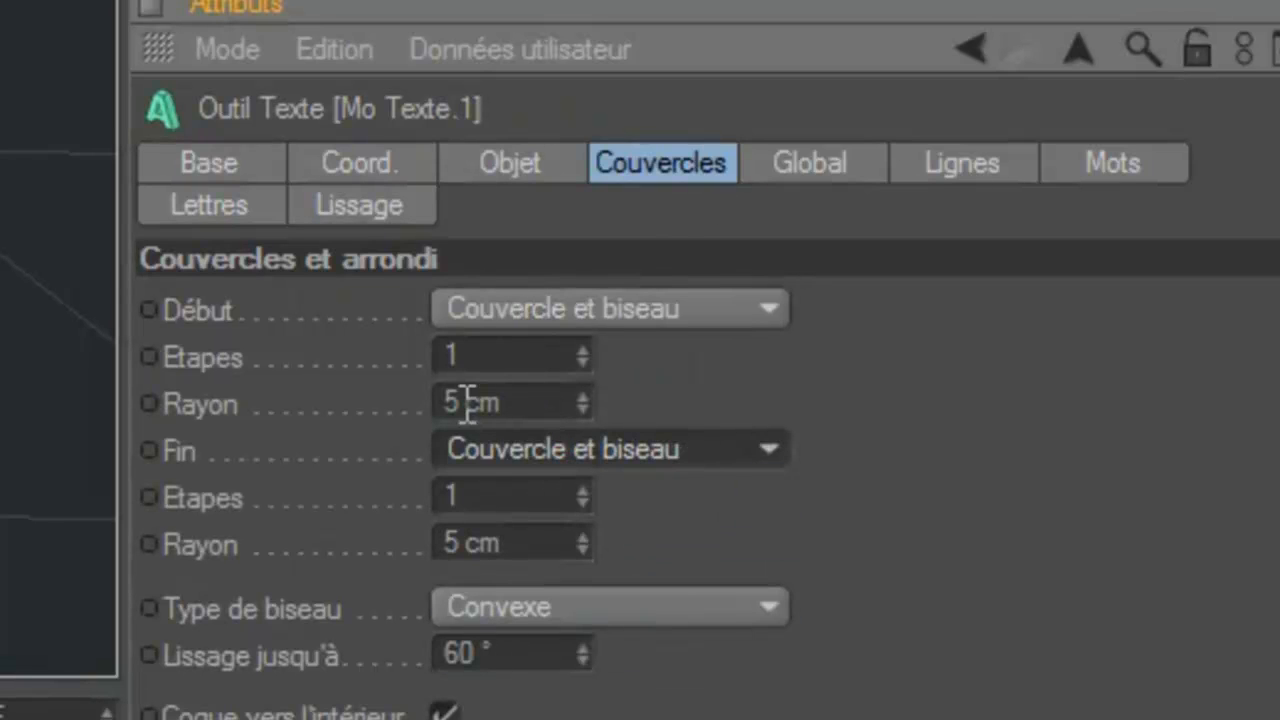
Step: Set the start cap's bevel radius on the duplicated text to 2 cm
{"action": "left_click_drag", "start_coordinate": [451, 400], "coordinate": [327, 395]}
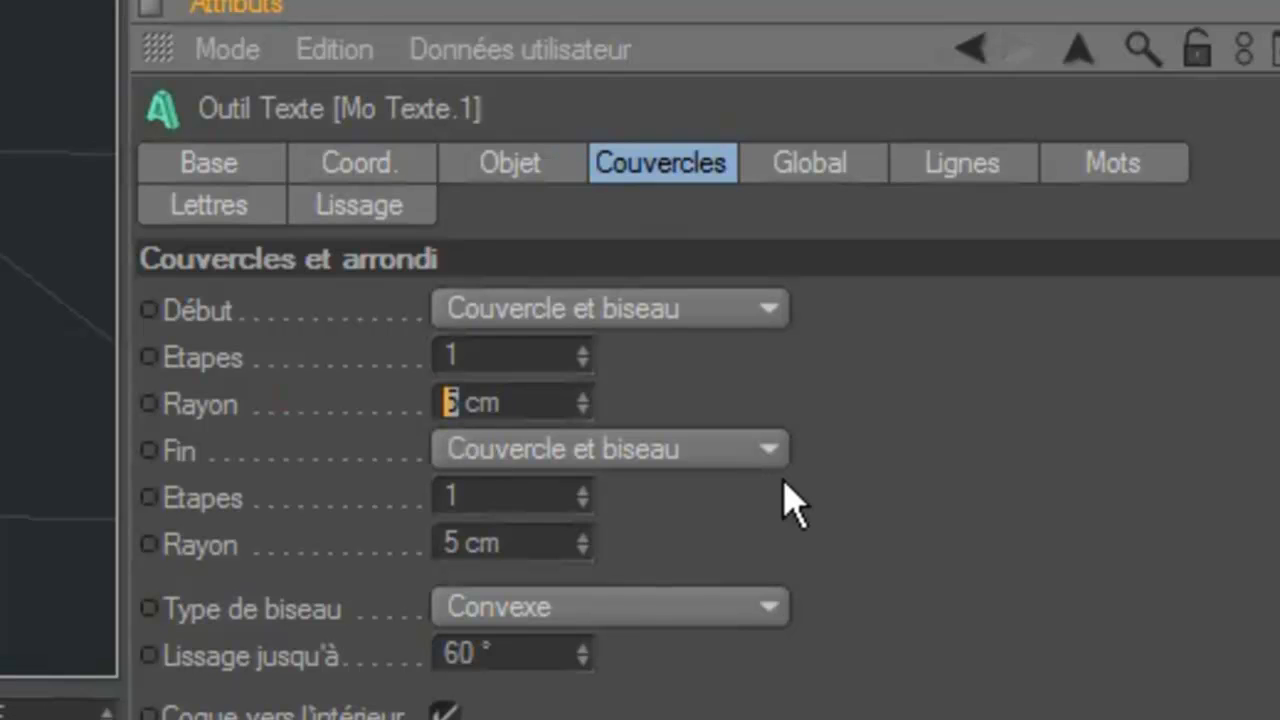
{"action": "key", "text": "BackSpace"}
{"action": "type", "text": "3"}
{"action": "left_click", "coordinate": [447, 402]}
{"action": "key", "text": "Delete"}
{"action": "type", "text": "2"}
{"action": "key", "text": "Return"}
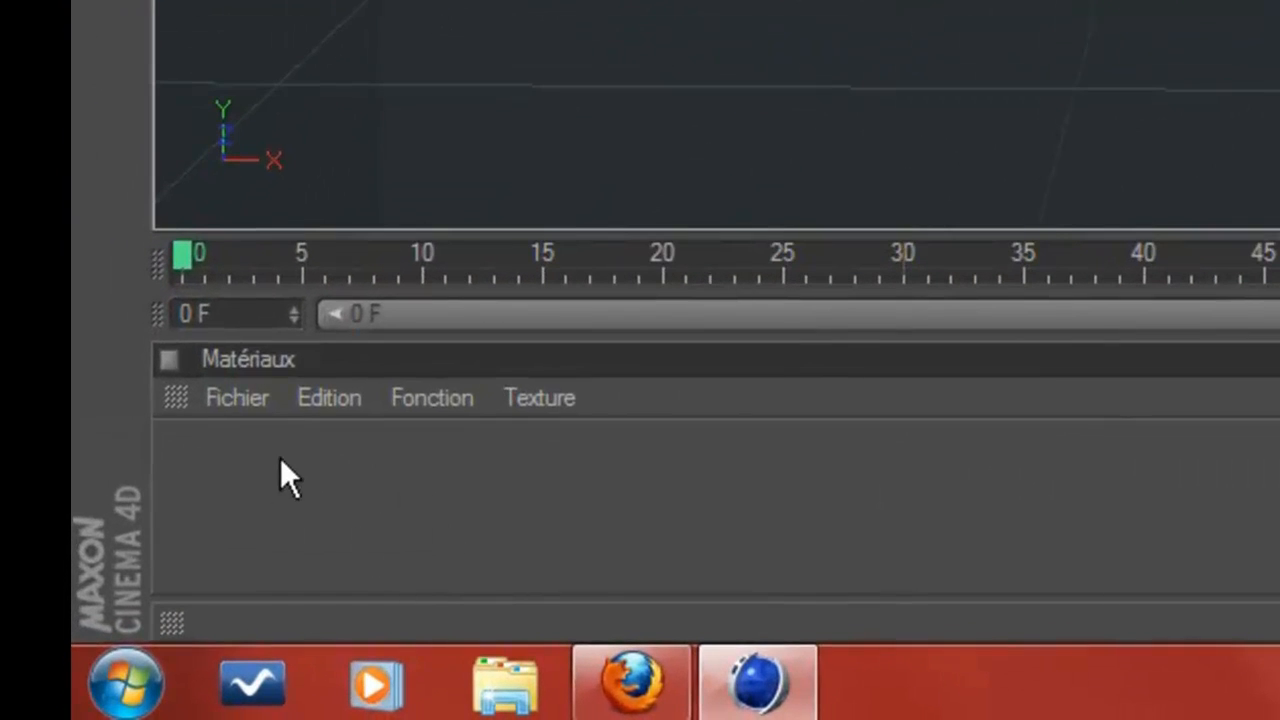
Step: Create a new material and set its colour to red with R 241, V 13, B 13
{"action": "double_click", "coordinate": [133, 630]}
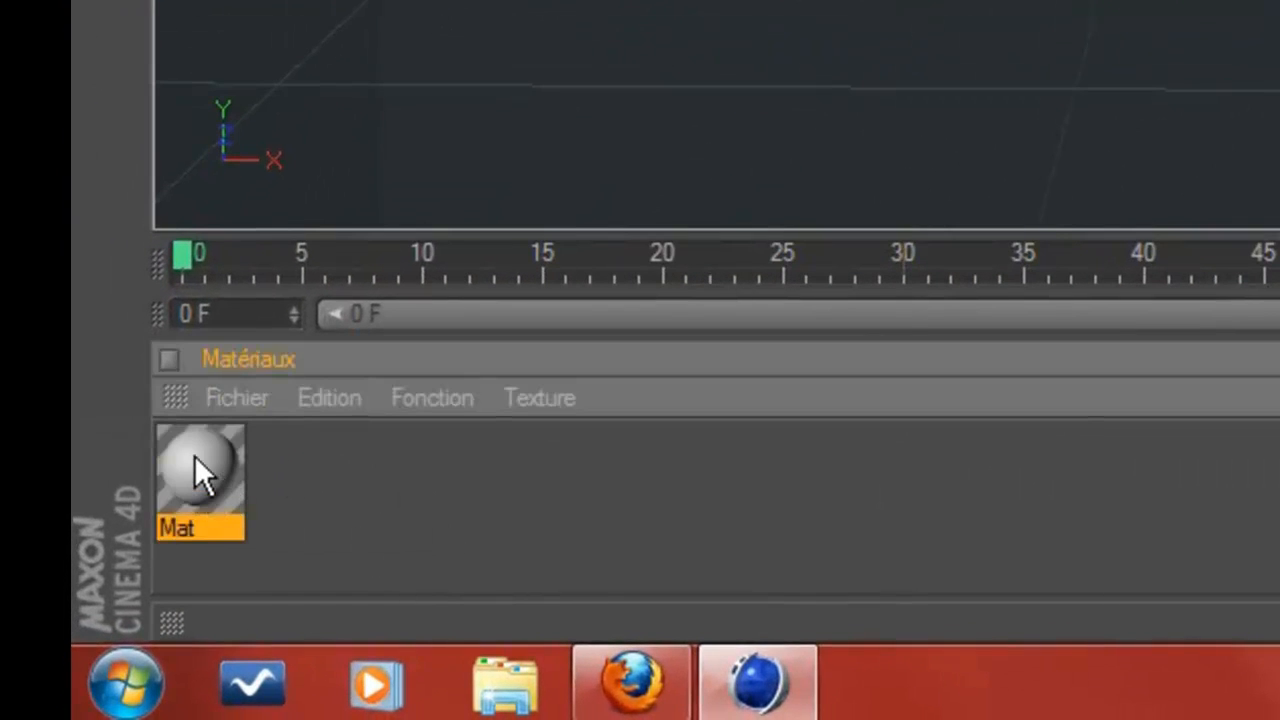
{"action": "double_click", "coordinate": [194, 455]}
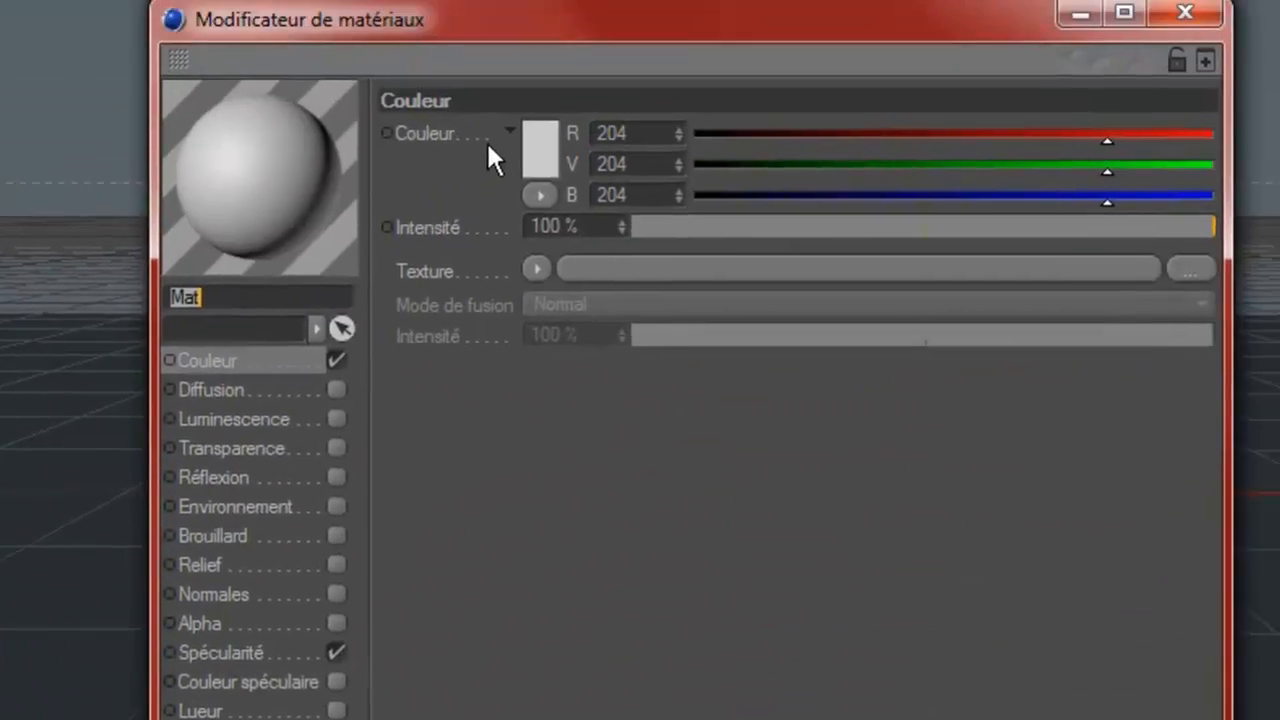
{"action": "left_click", "coordinate": [527, 143]}
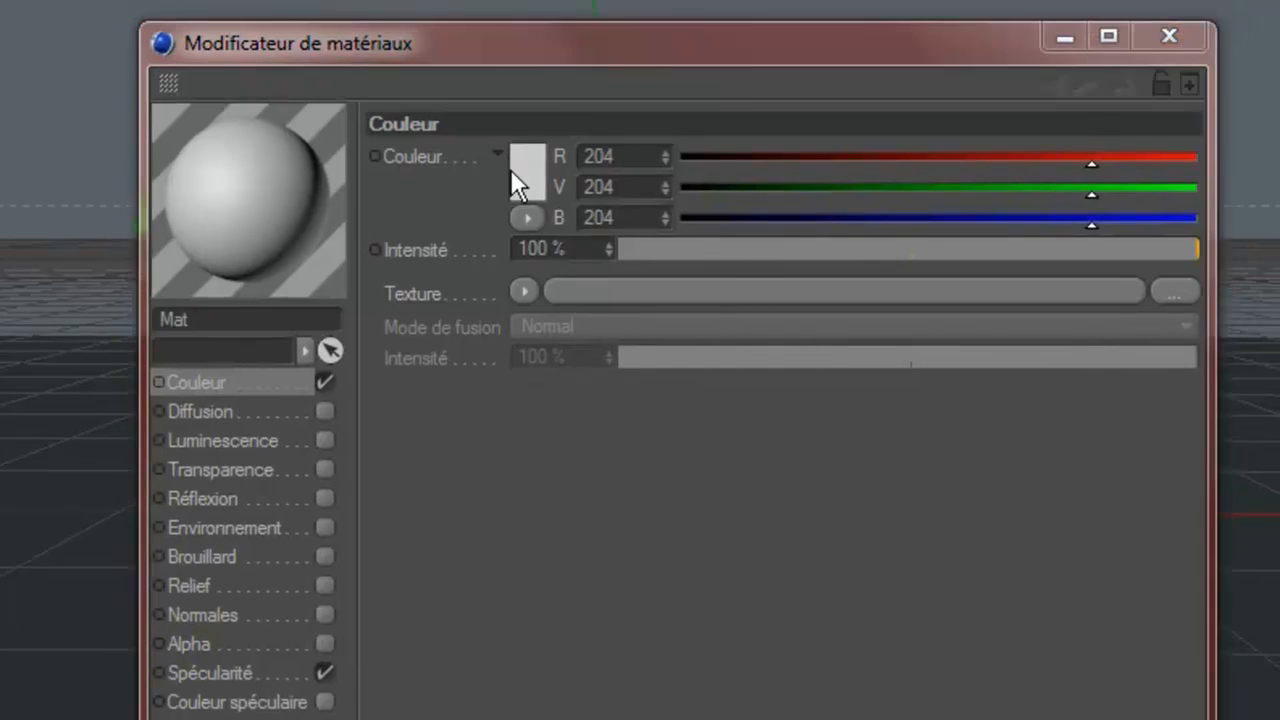
{"action": "left_click_drag", "start_coordinate": [512, 172], "coordinate": [516, 68]}
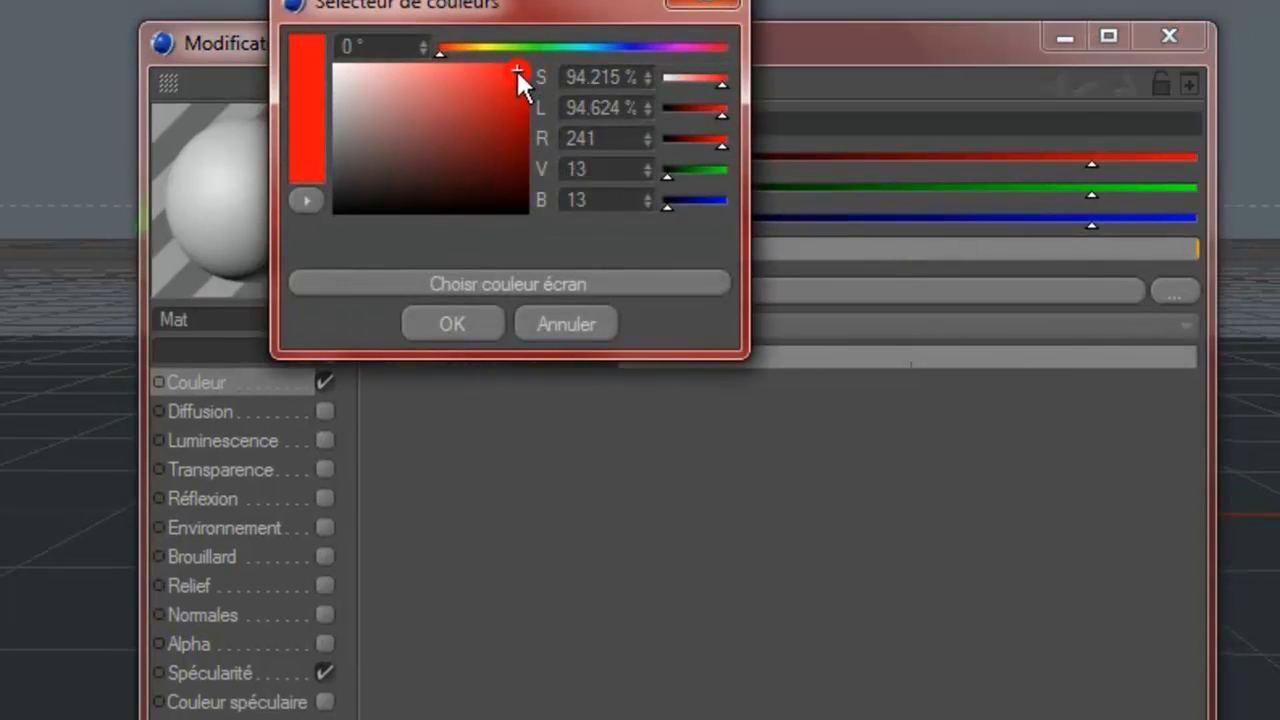
{"action": "left_click", "coordinate": [451, 321]}
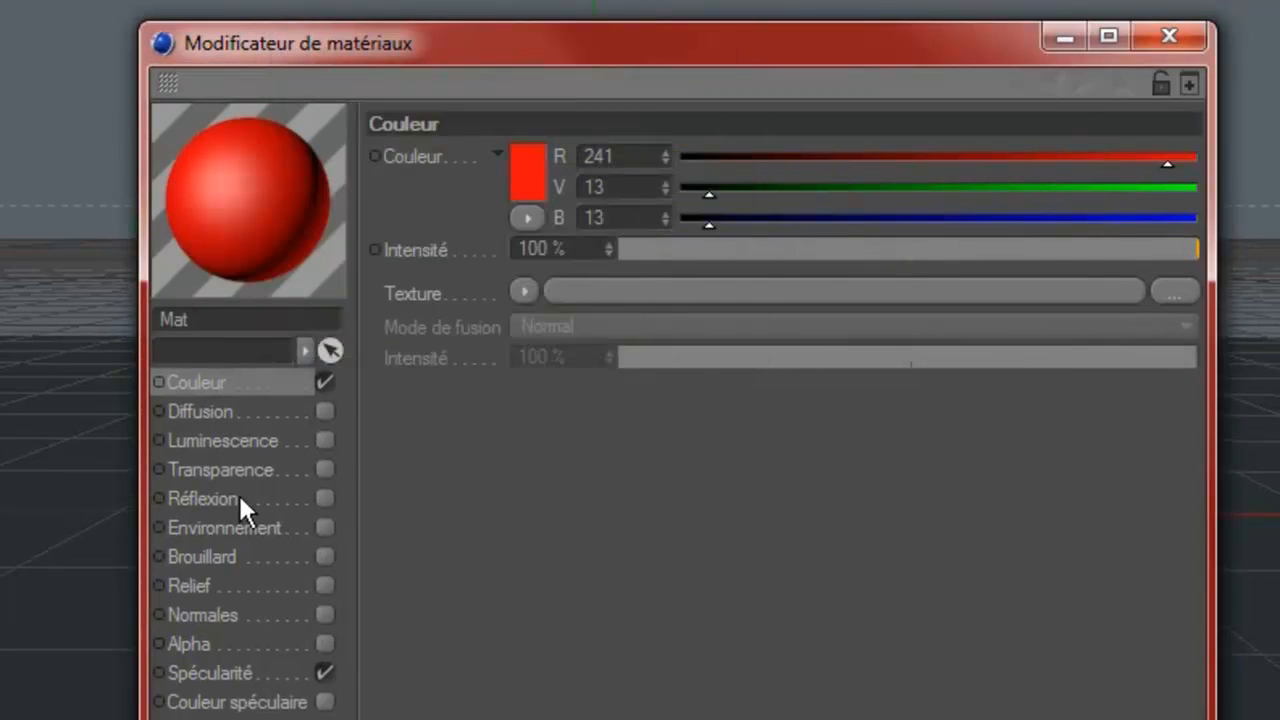
Step: Enable reflection on the red material at 19 % intensity with a Fresnel texture
{"action": "left_click", "coordinate": [323, 469]}
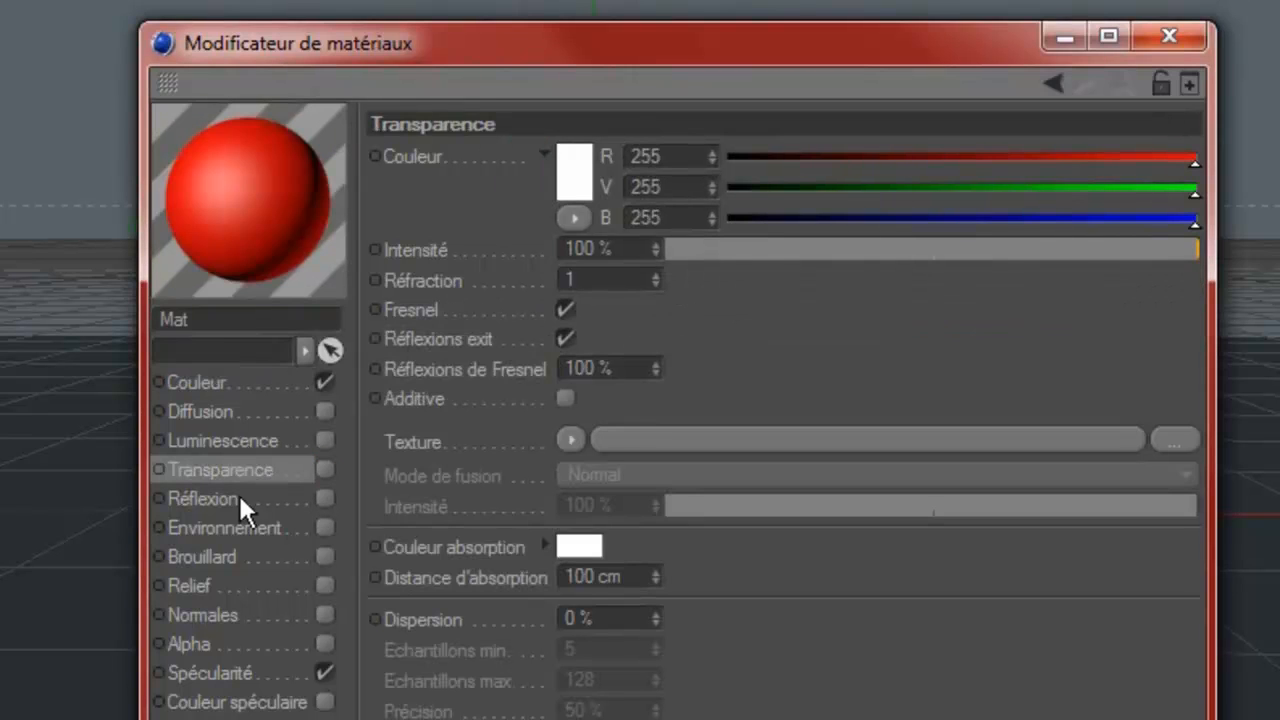
{"action": "left_click", "coordinate": [238, 498]}
{"action": "left_click", "coordinate": [325, 498]}
{"action": "left_click", "coordinate": [771, 252]}
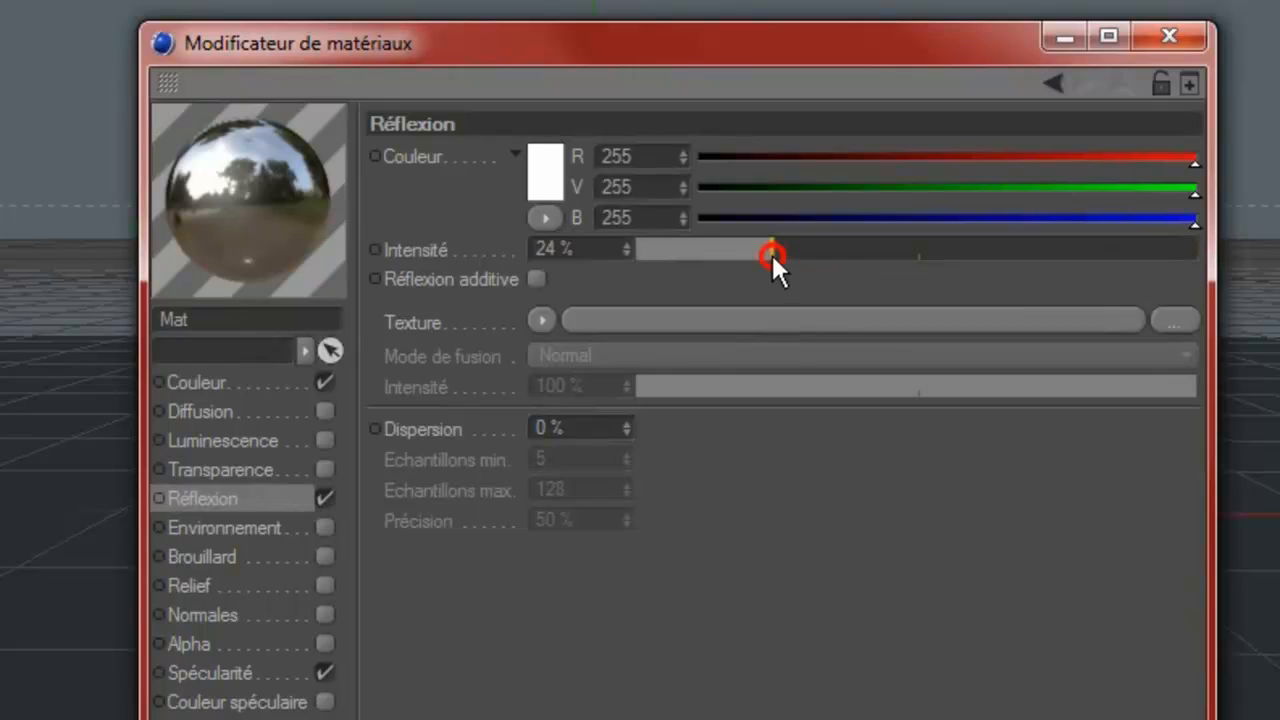
{"action": "left_click", "coordinate": [745, 249]}
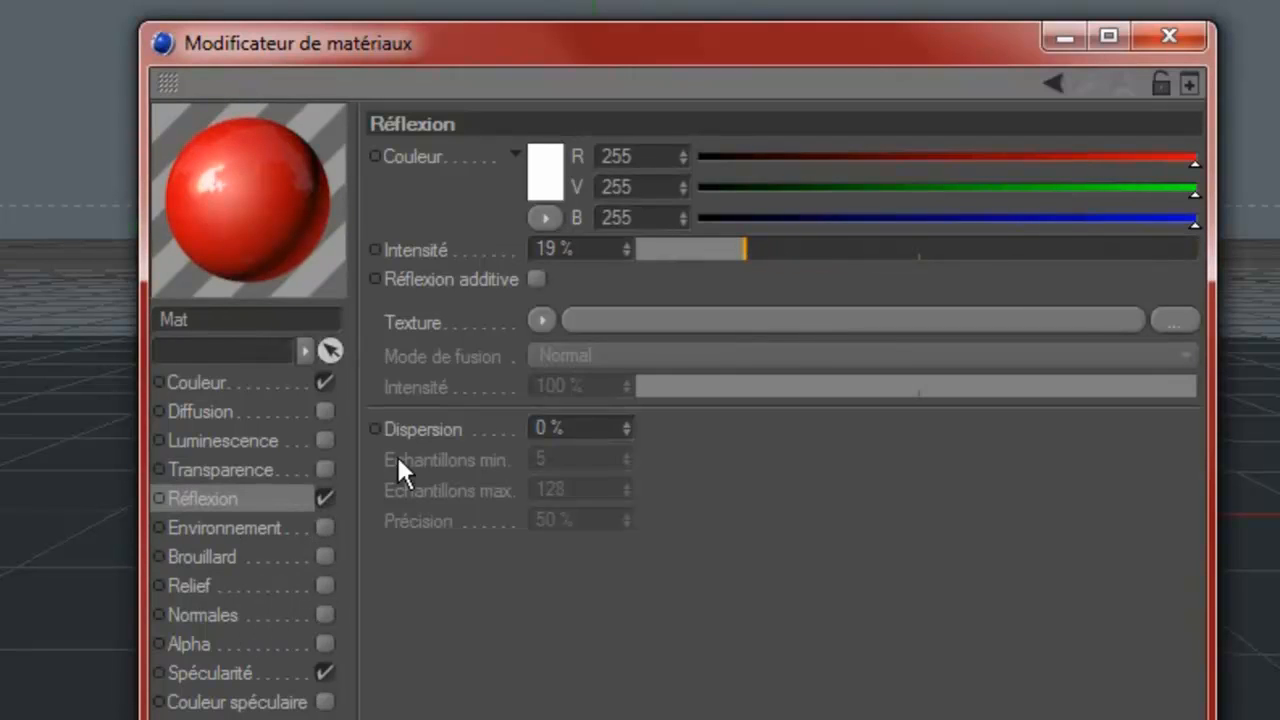
{"action": "left_click", "coordinate": [541, 320]}
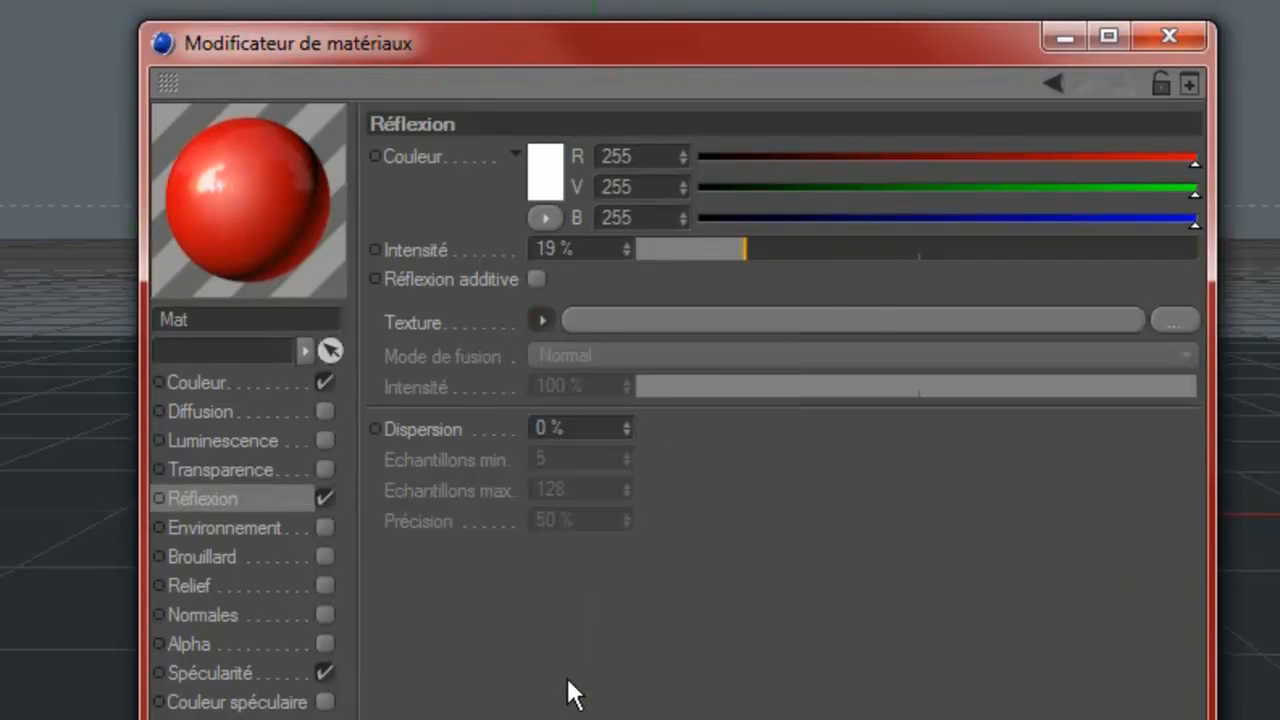
{"action": "left_click", "coordinate": [571, 686]}
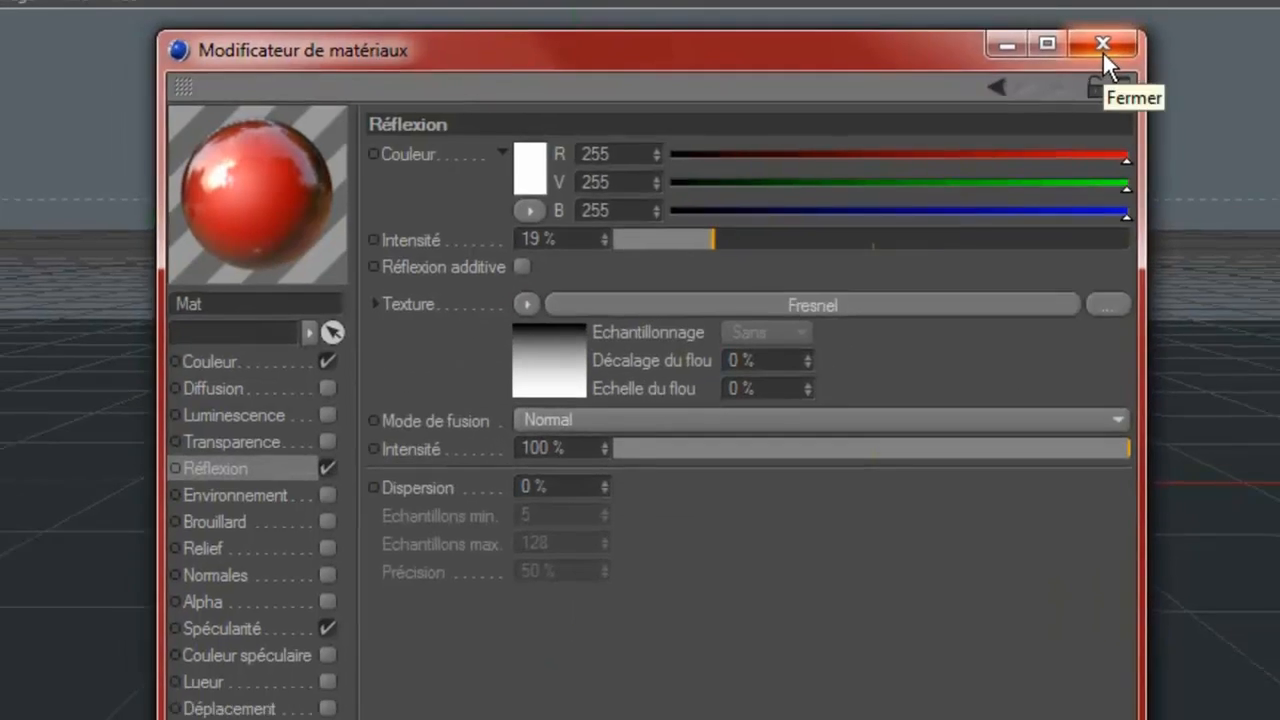
{"action": "left_click", "coordinate": [1169, 38]}
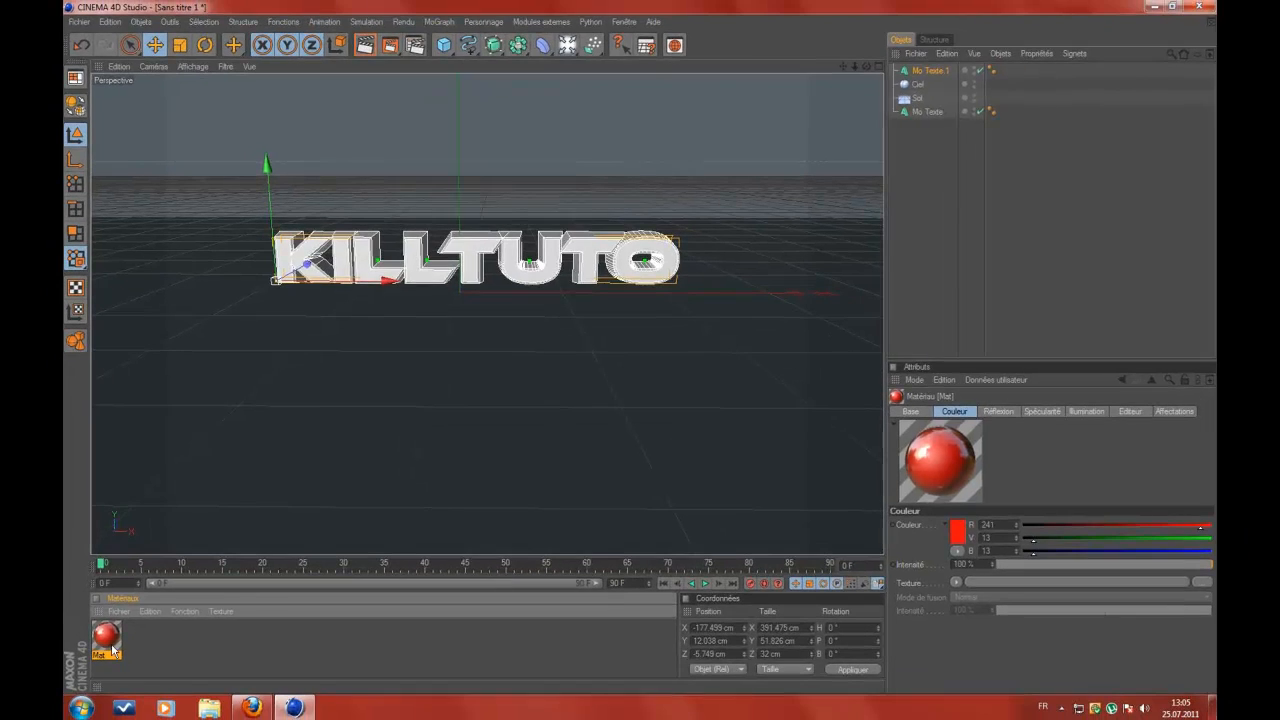
Step: Apply the red material to Mo Texte.1 and move its texture tag to the original Mo Texte
{"action": "left_click_drag", "start_coordinate": [107, 636], "coordinate": [924, 68]}
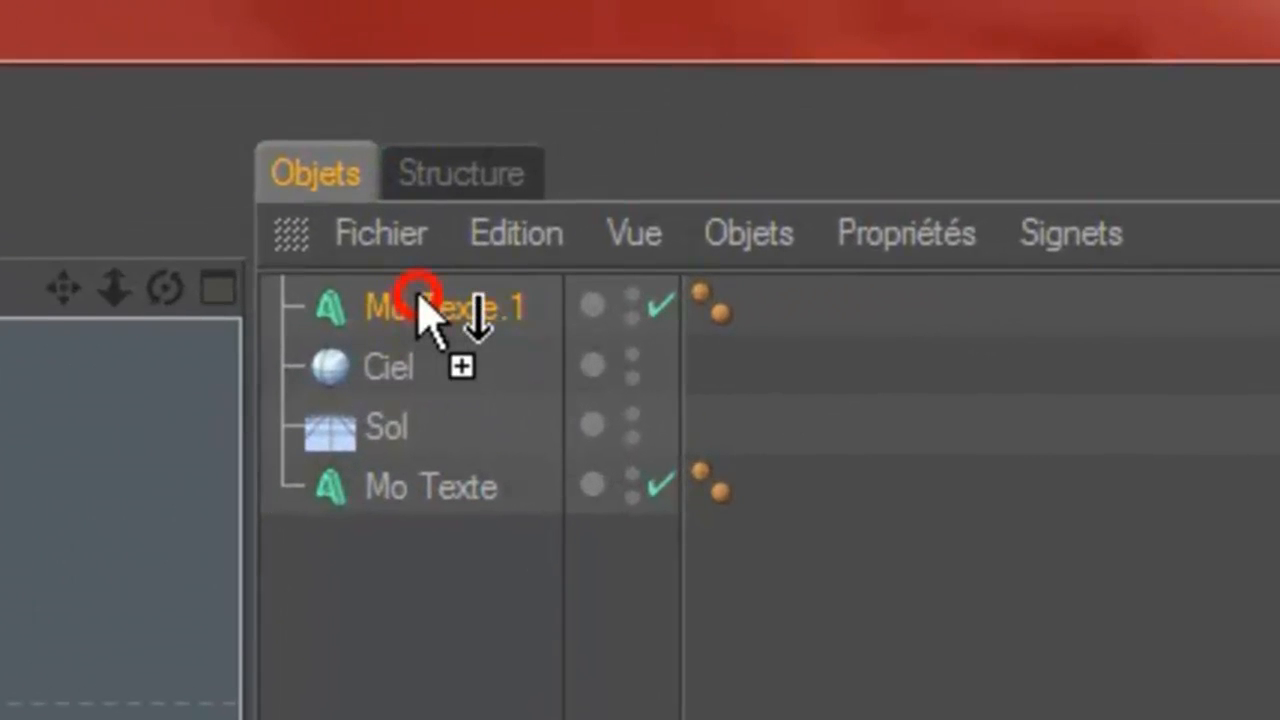
{"action": "left_click_drag", "start_coordinate": [418, 292], "coordinate": [414, 294]}
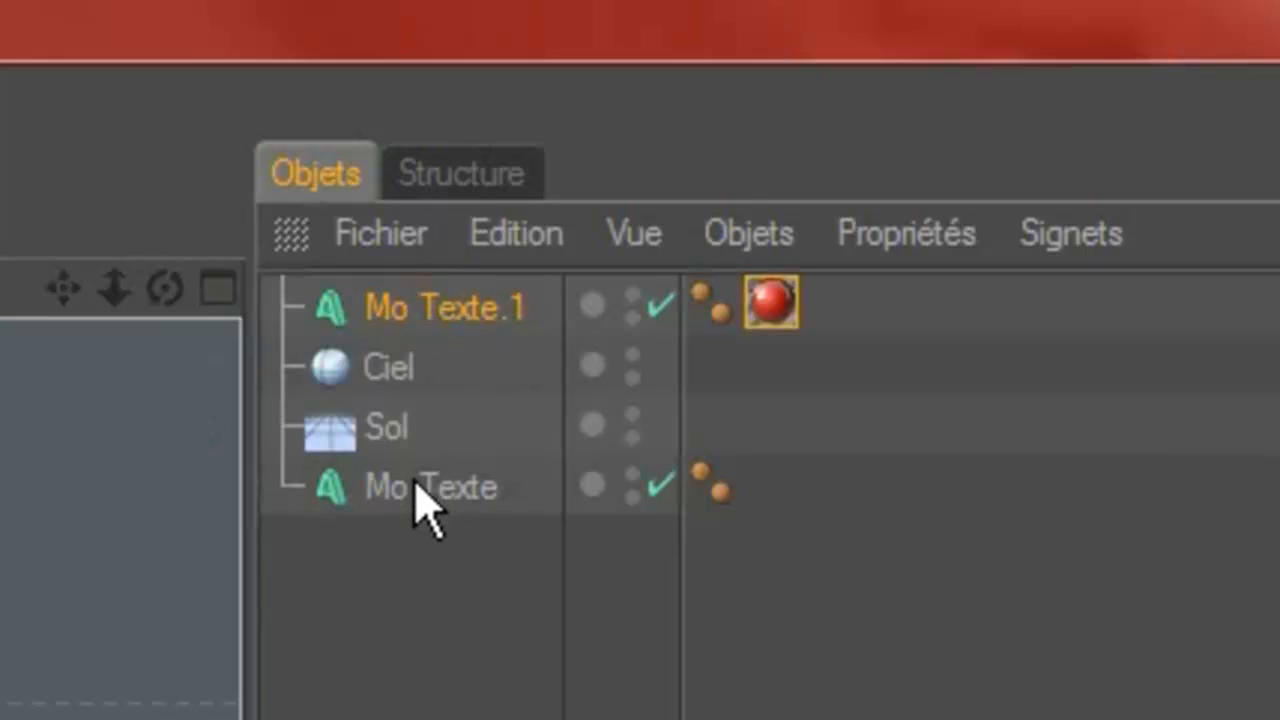
{"action": "left_click_drag", "start_coordinate": [770, 302], "coordinate": [766, 505]}
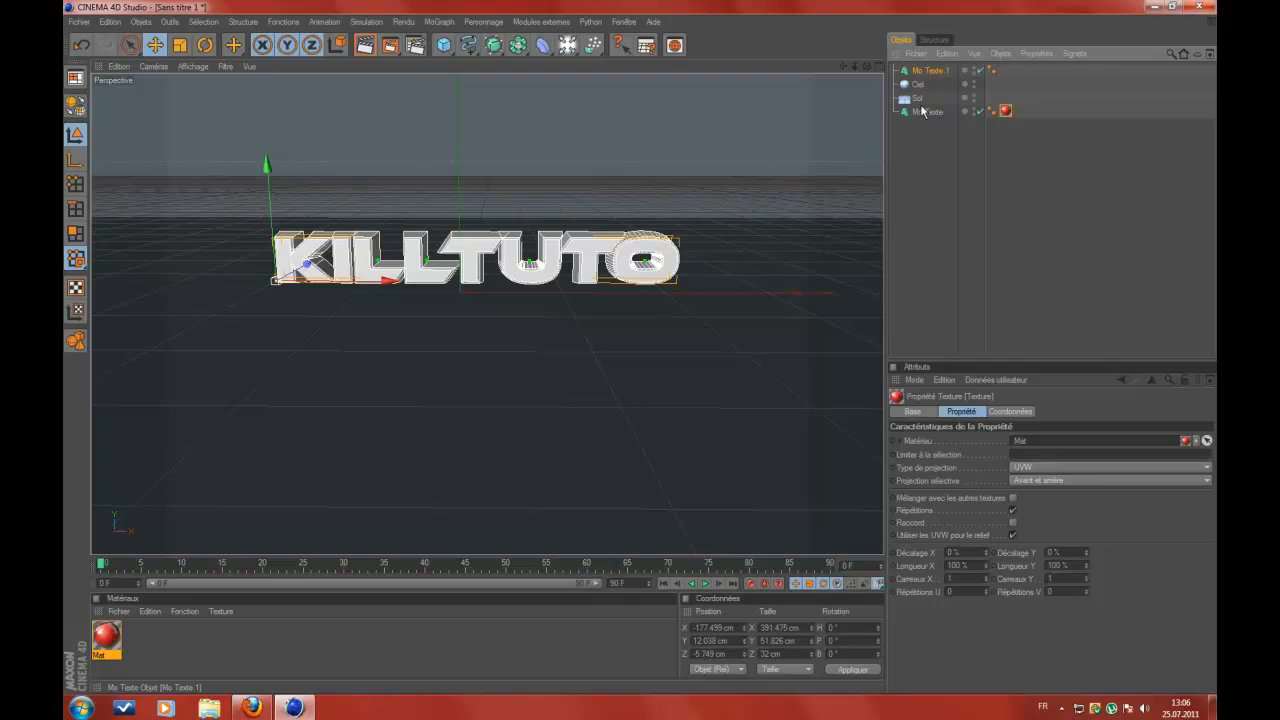
Step: Create a second material and set its colour to near-black with R 21, V 14, B 14
{"action": "double_click", "coordinate": [135, 648]}
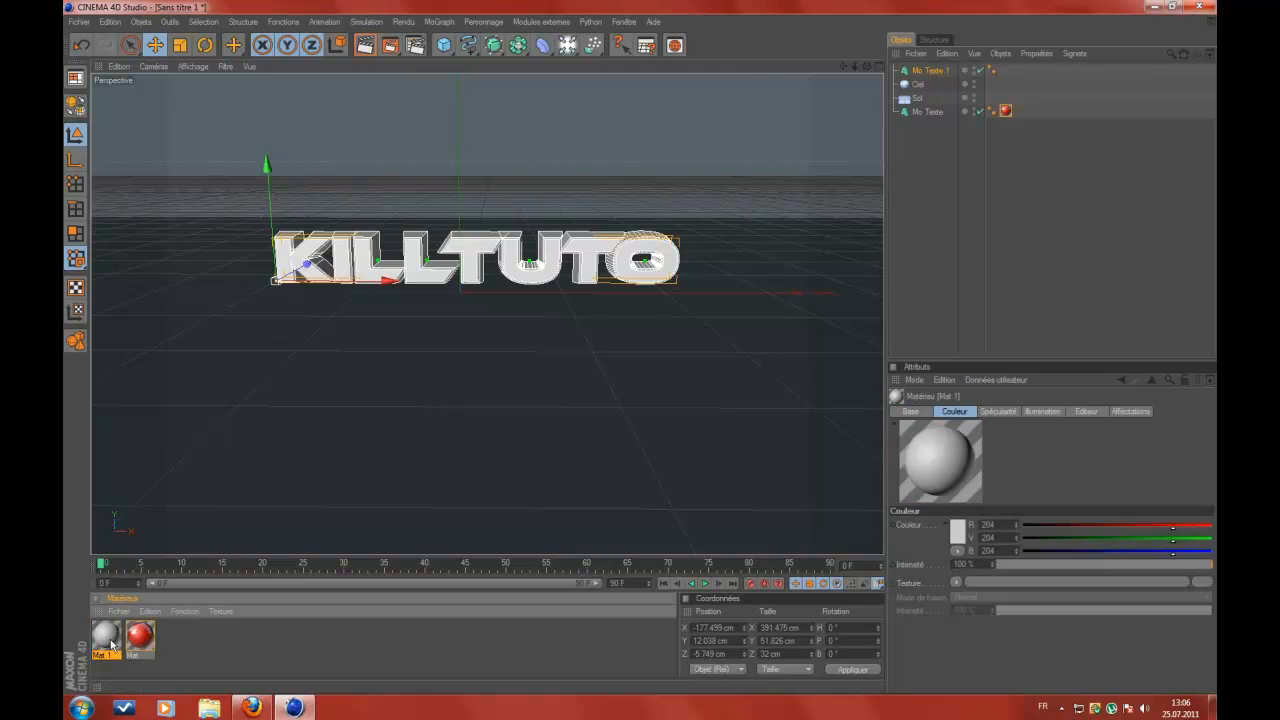
{"action": "double_click", "coordinate": [108, 640]}
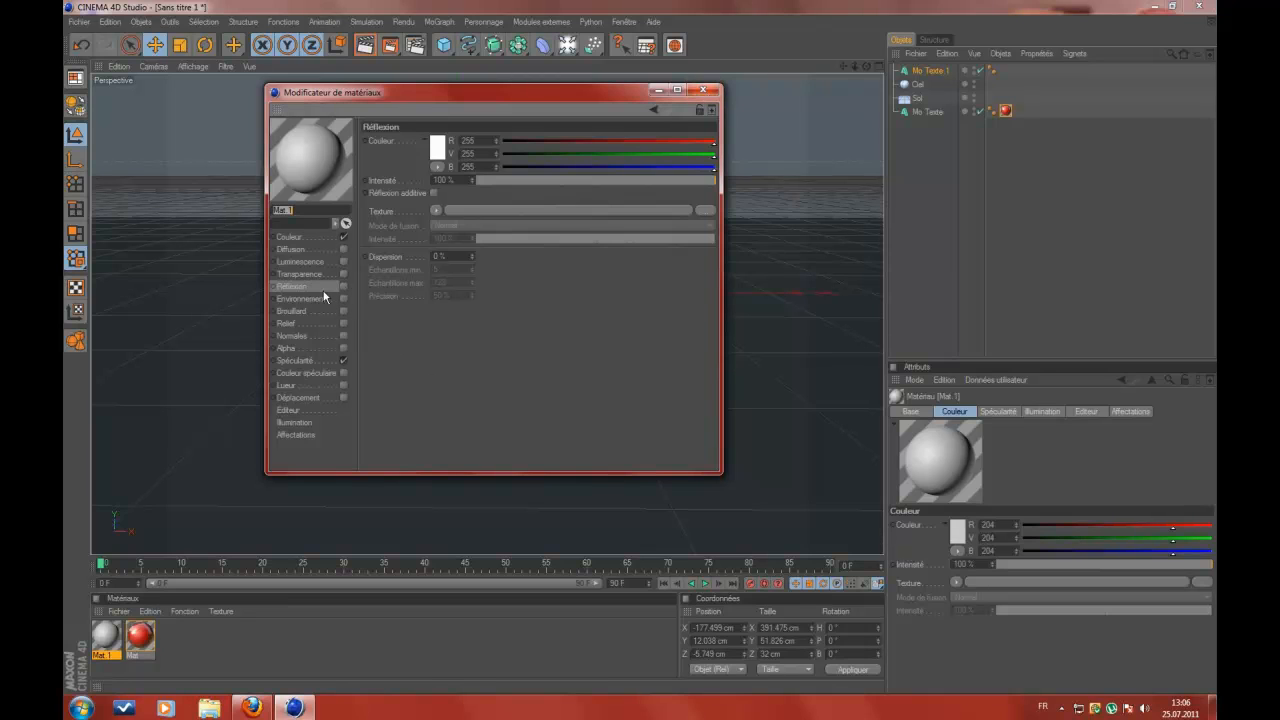
{"action": "left_click", "coordinate": [437, 148]}
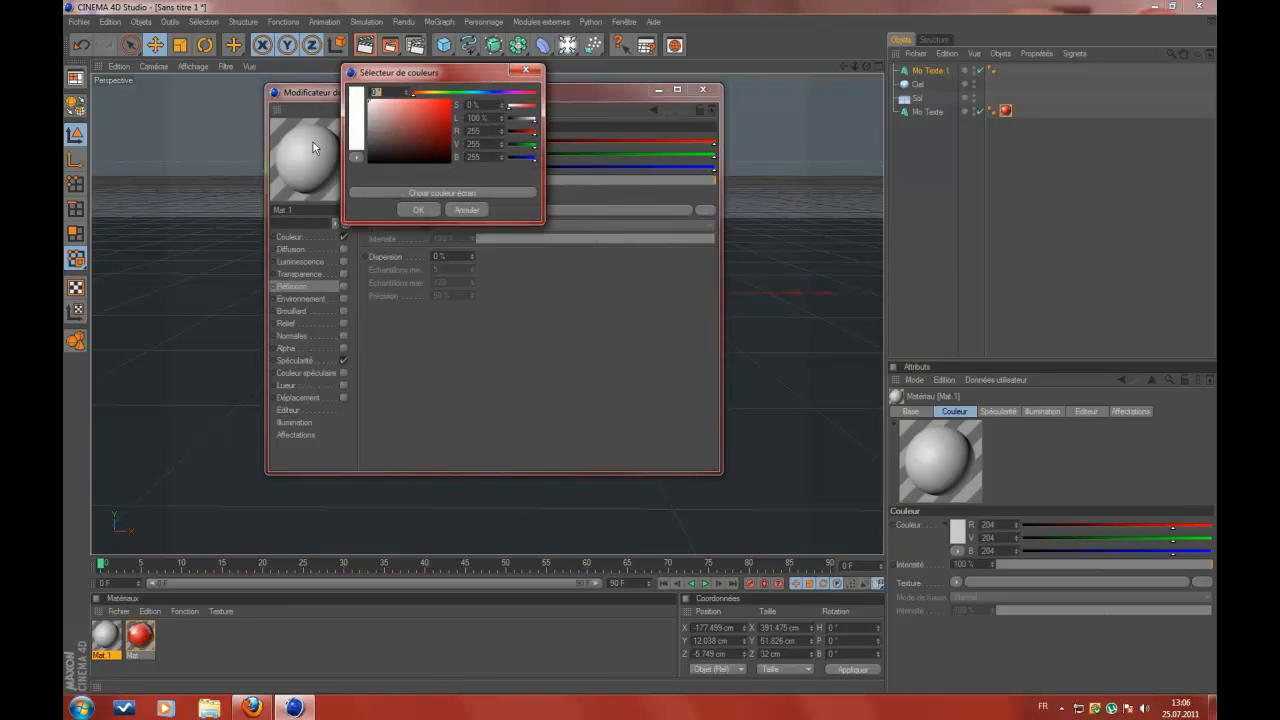
{"action": "left_click", "coordinate": [525, 70]}
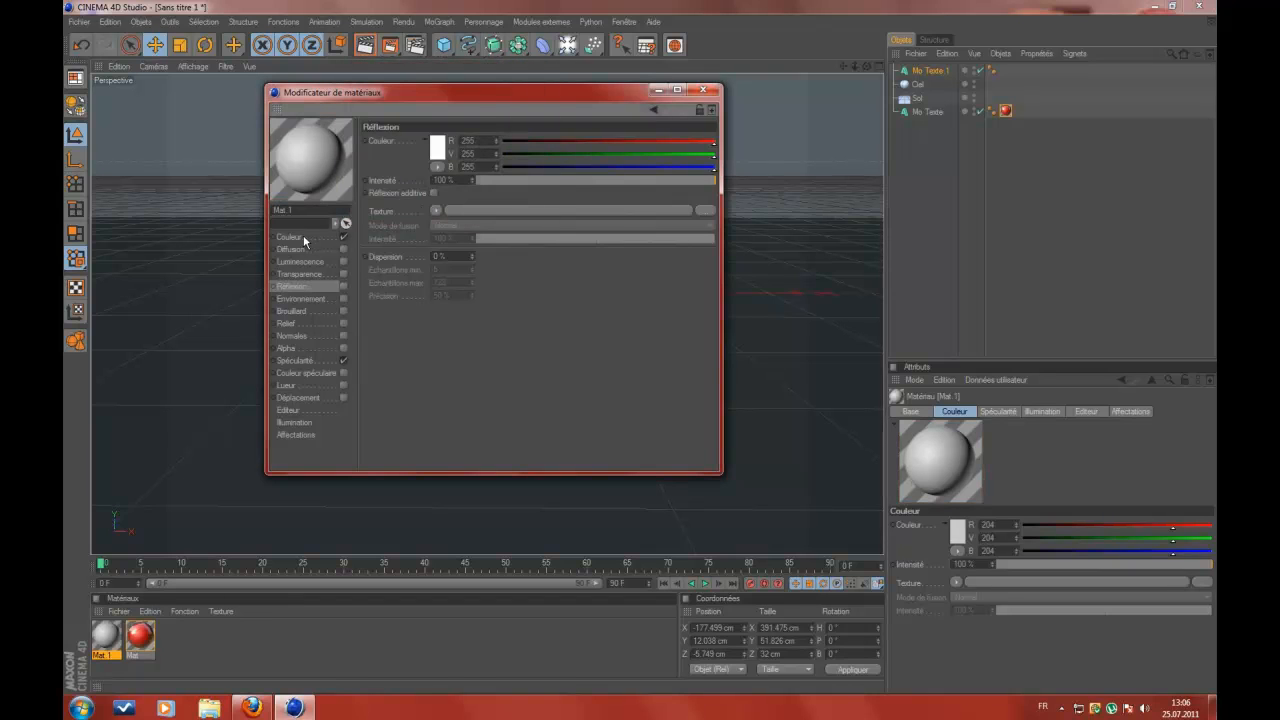
{"action": "left_click", "coordinate": [289, 237]}
{"action": "left_click", "coordinate": [430, 148]}
{"action": "left_click_drag", "start_coordinate": [400, 150], "coordinate": [385, 154]}
{"action": "left_click", "coordinate": [406, 207]}
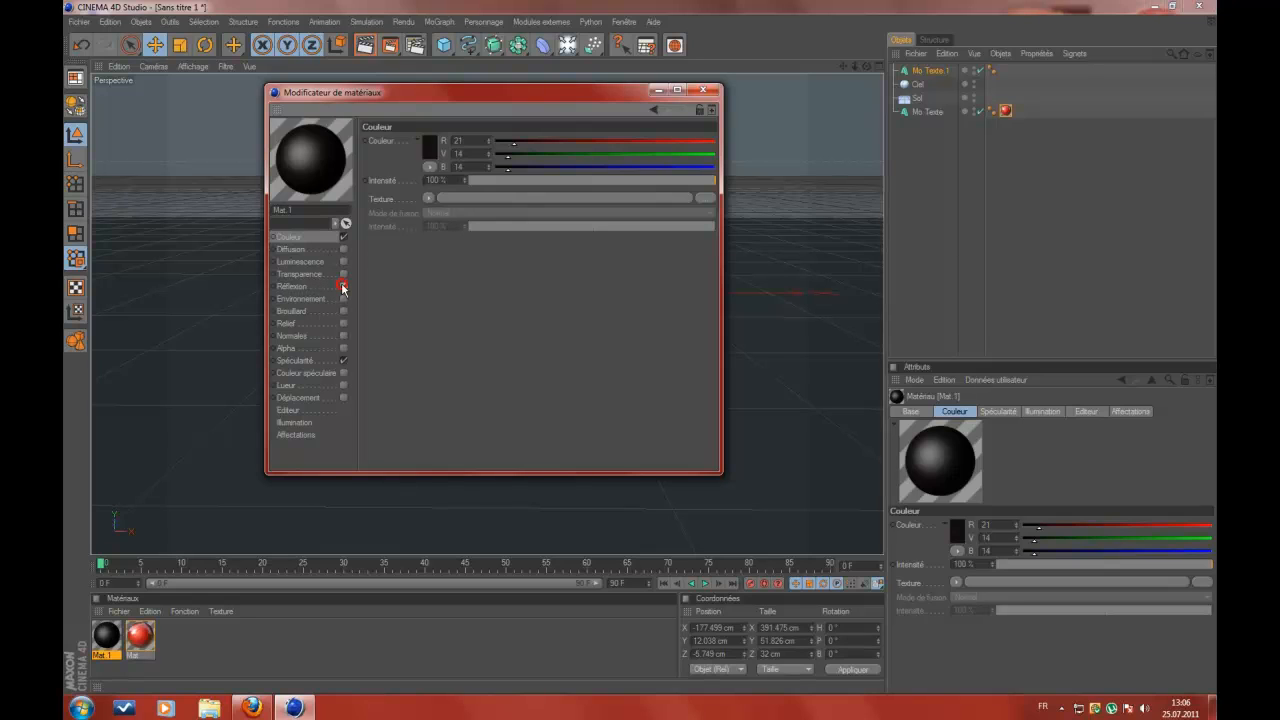
Step: Enable reflection at 20 % with a Fresnel texture on the black material and apply it to Mo Texte.1
{"action": "left_click", "coordinate": [343, 287]}
{"action": "left_click_drag", "start_coordinate": [510, 177], "coordinate": [527, 184]}
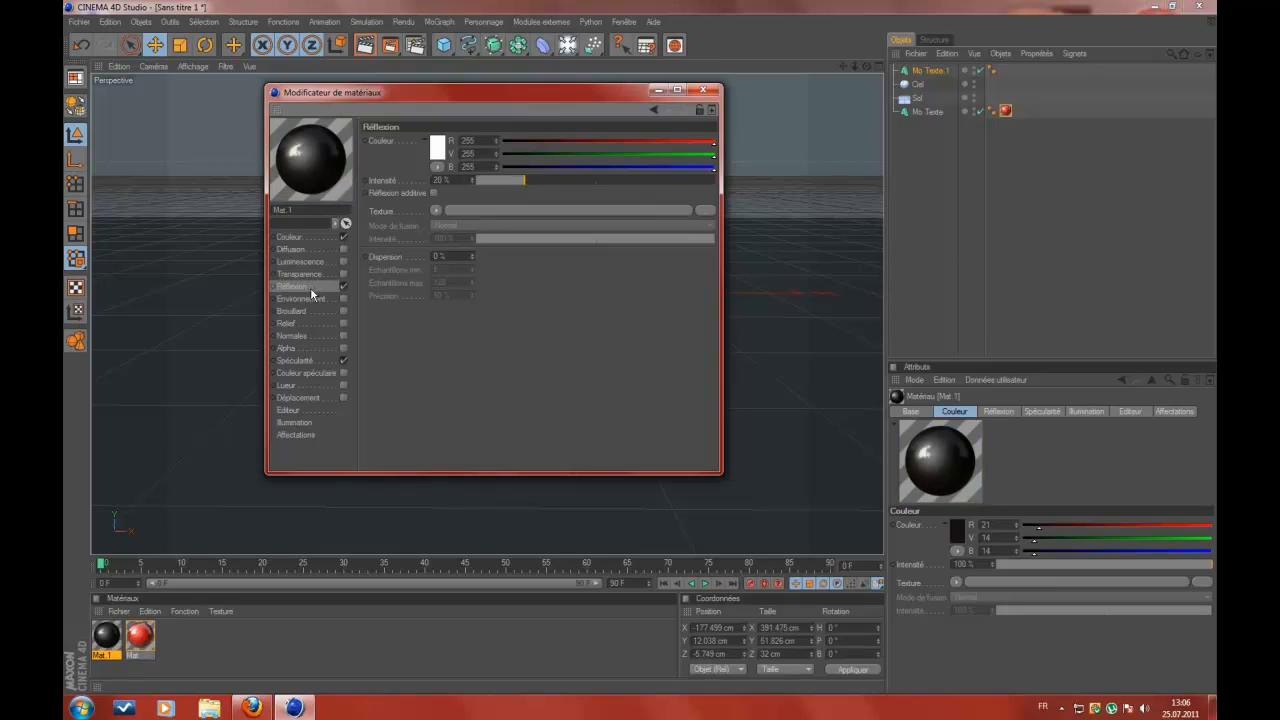
{"action": "left_click", "coordinate": [437, 211]}
{"action": "left_click", "coordinate": [486, 346]}
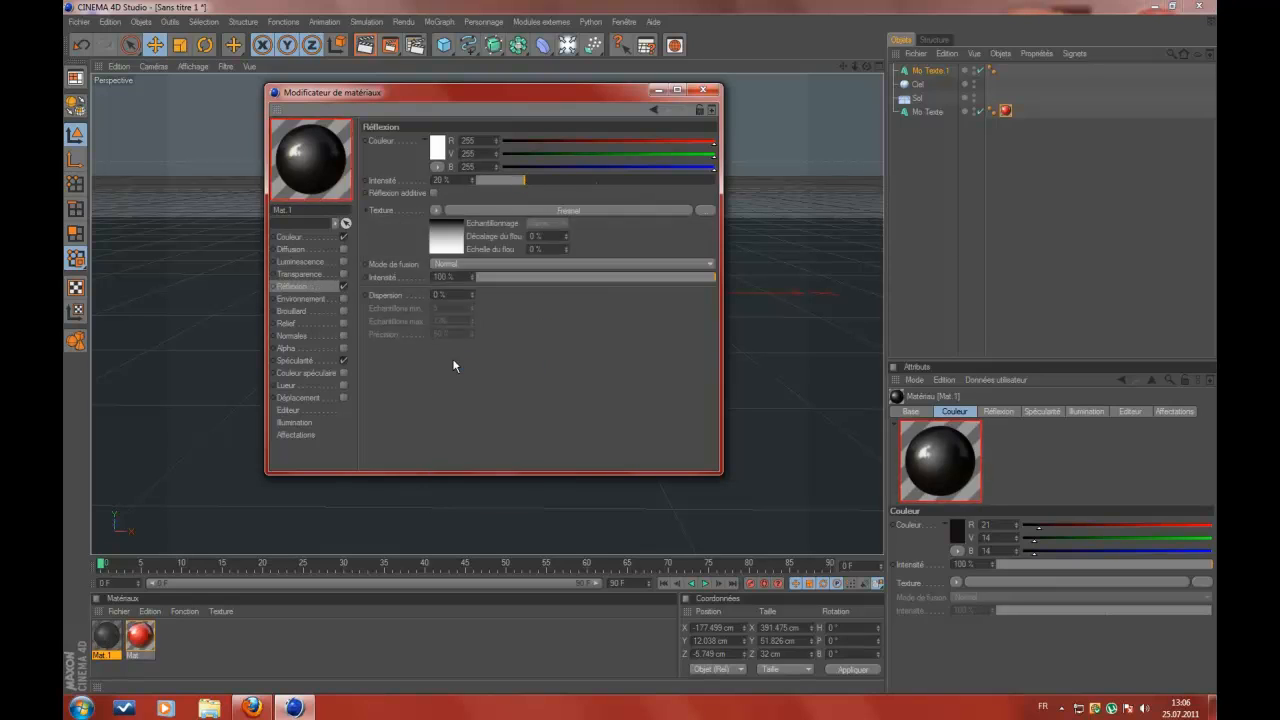
{"action": "left_click", "coordinate": [702, 90]}
{"action": "left_click_drag", "start_coordinate": [177, 603], "coordinate": [938, 72]}
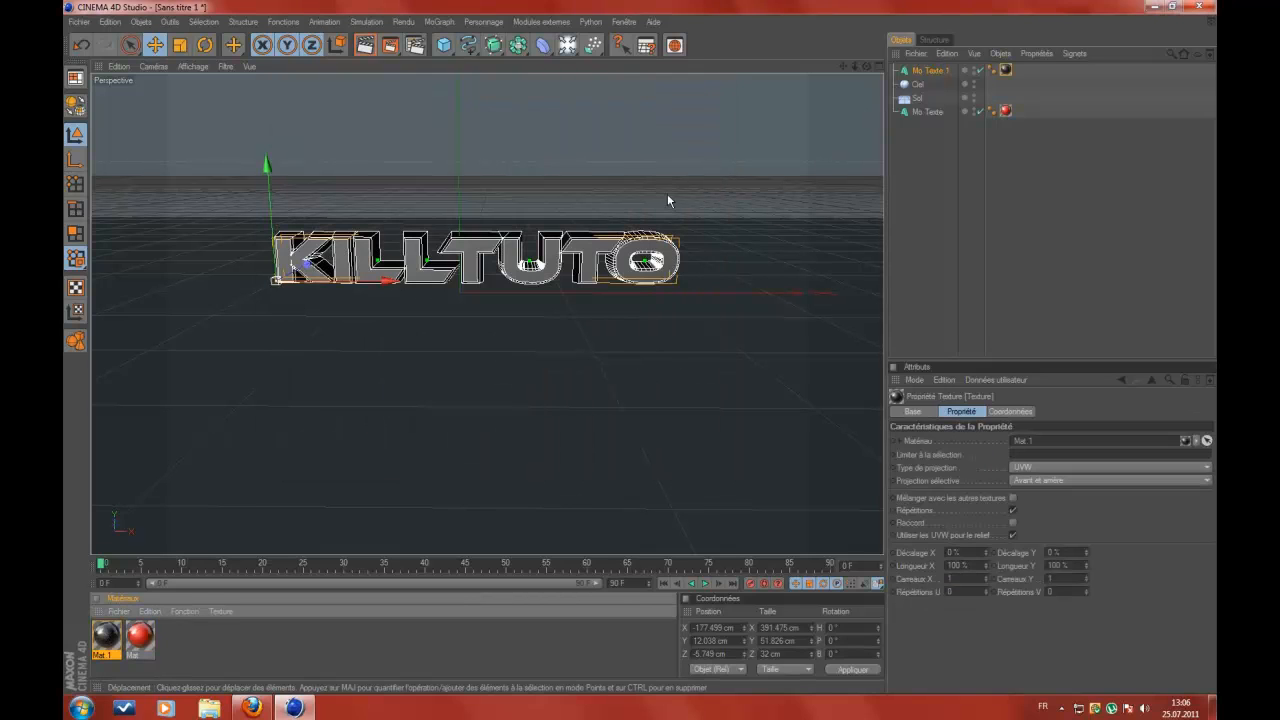
Step: Move the original Mo Texte forward to about Z -7.96 cm and render a preview of the view
{"action": "left_click", "coordinate": [927, 111]}
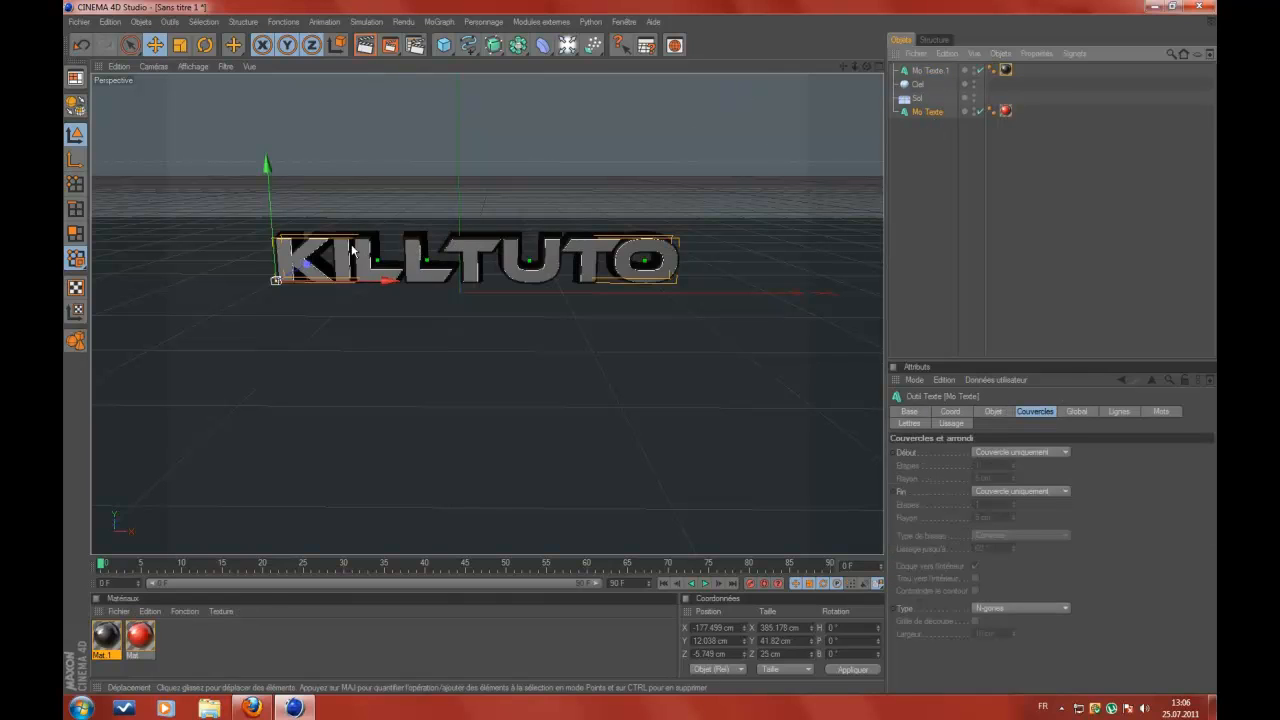
{"action": "left_click_drag", "start_coordinate": [304, 266], "coordinate": [640, 347]}
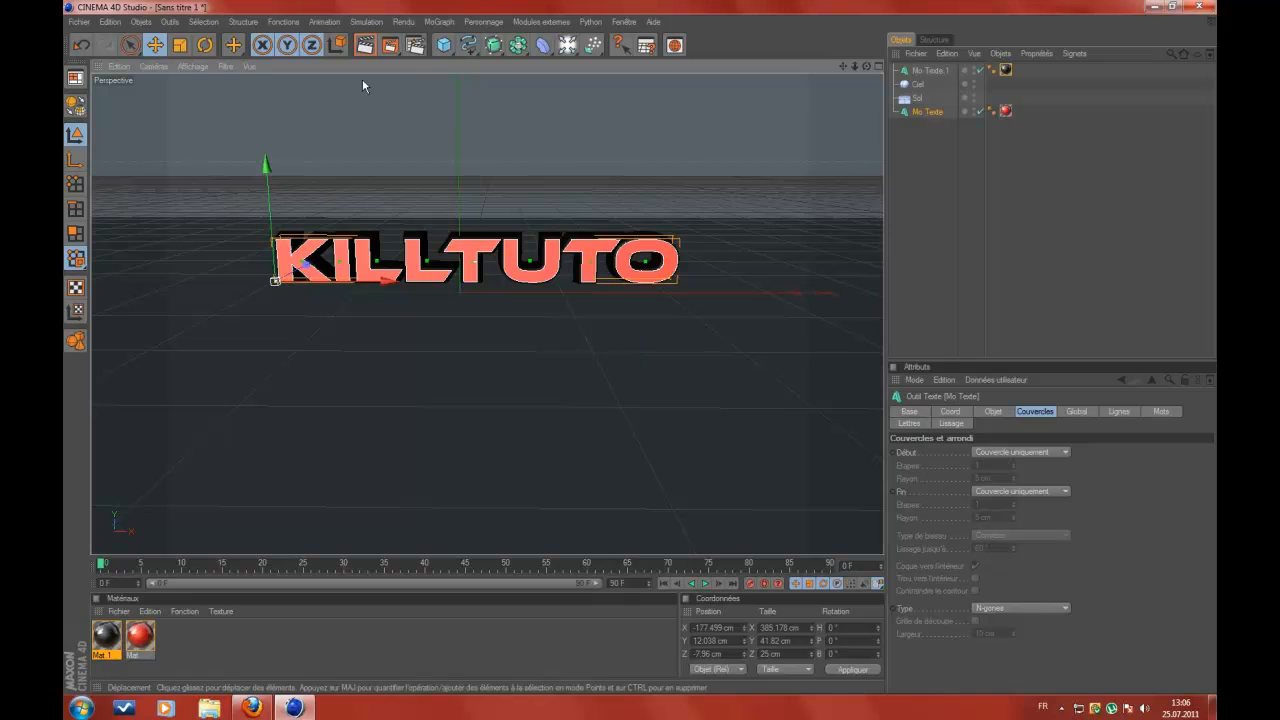
{"action": "key", "text": "ctrl+r"}
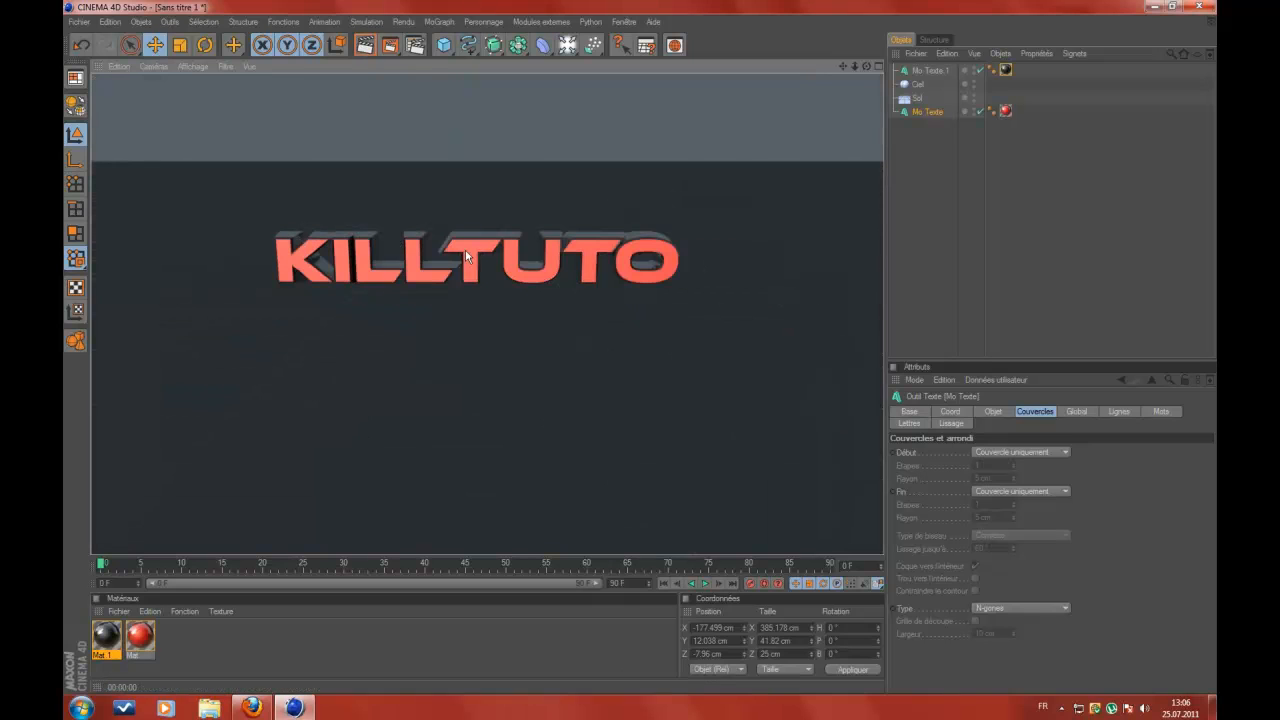
{"action": "left_click", "coordinate": [348, 650]}
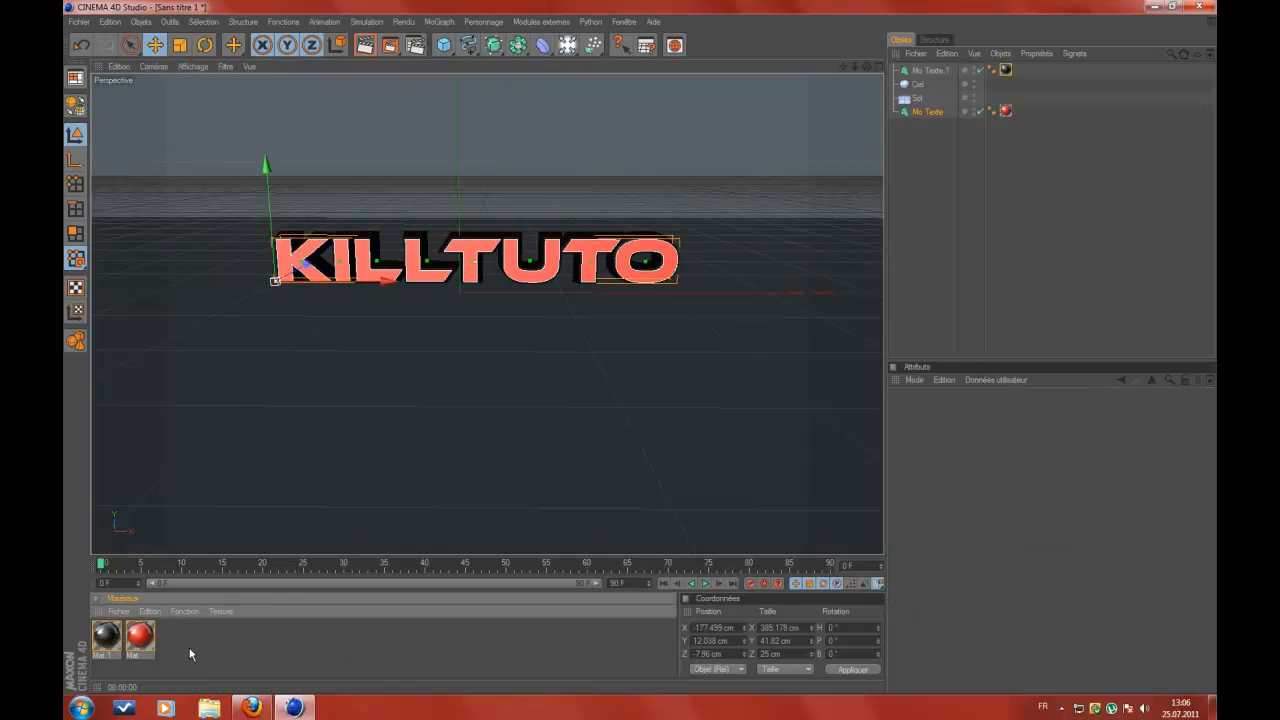
Step: Apply the black material to both the floor (Sol) and the sky (Ciel) and render a preview
{"action": "left_click_drag", "start_coordinate": [104, 645], "coordinate": [946, 99]}
{"action": "left_click_drag", "start_coordinate": [110, 640], "coordinate": [921, 86]}
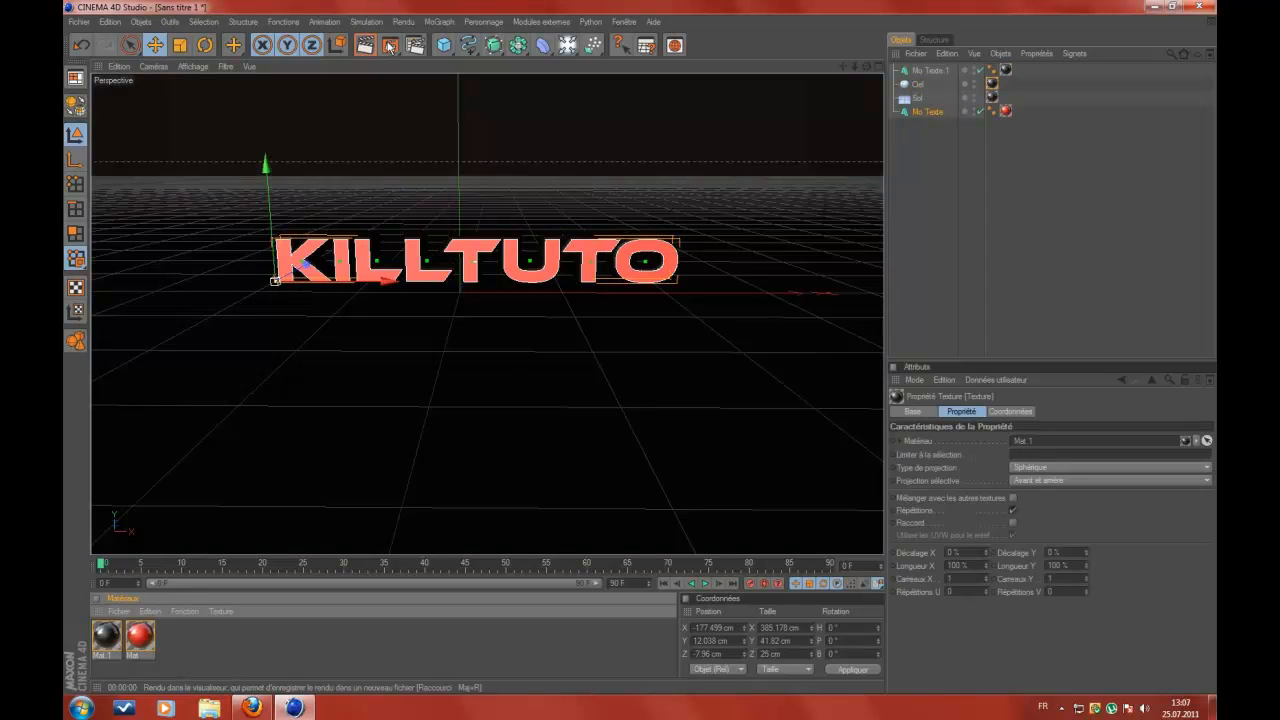
{"action": "key", "text": "ctrl+r"}
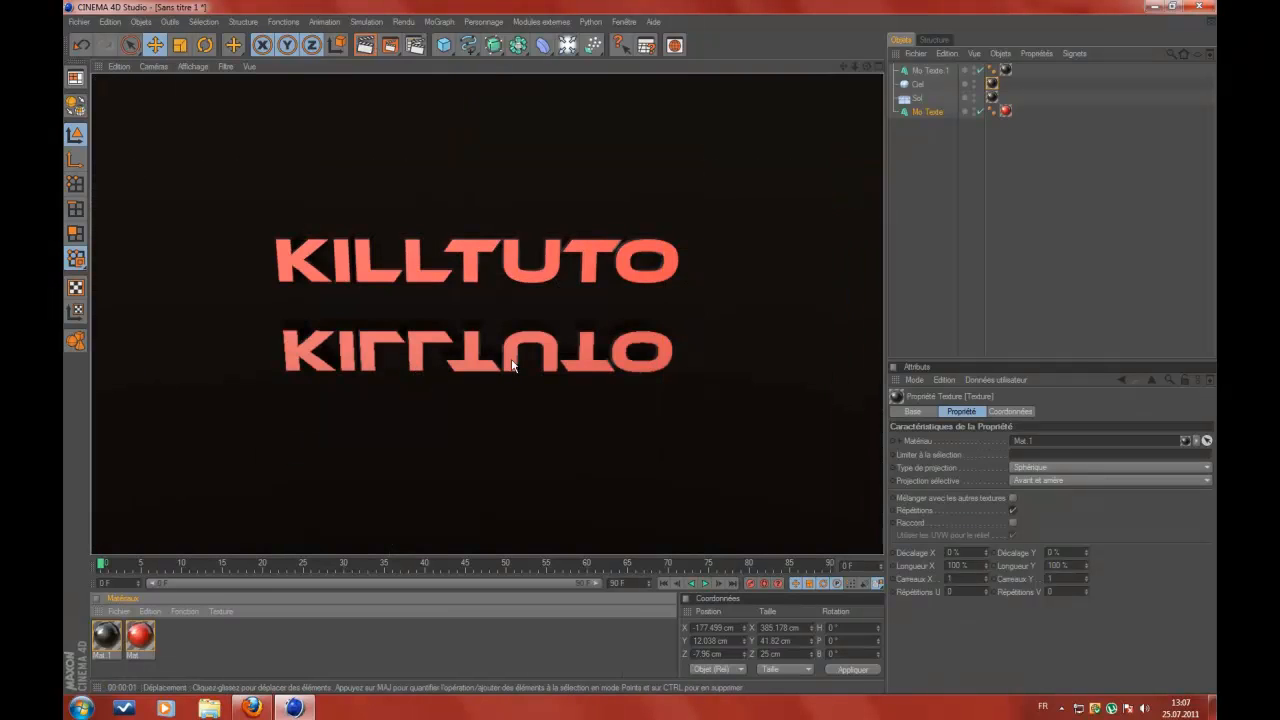
{"action": "left_click", "coordinate": [392, 647]}
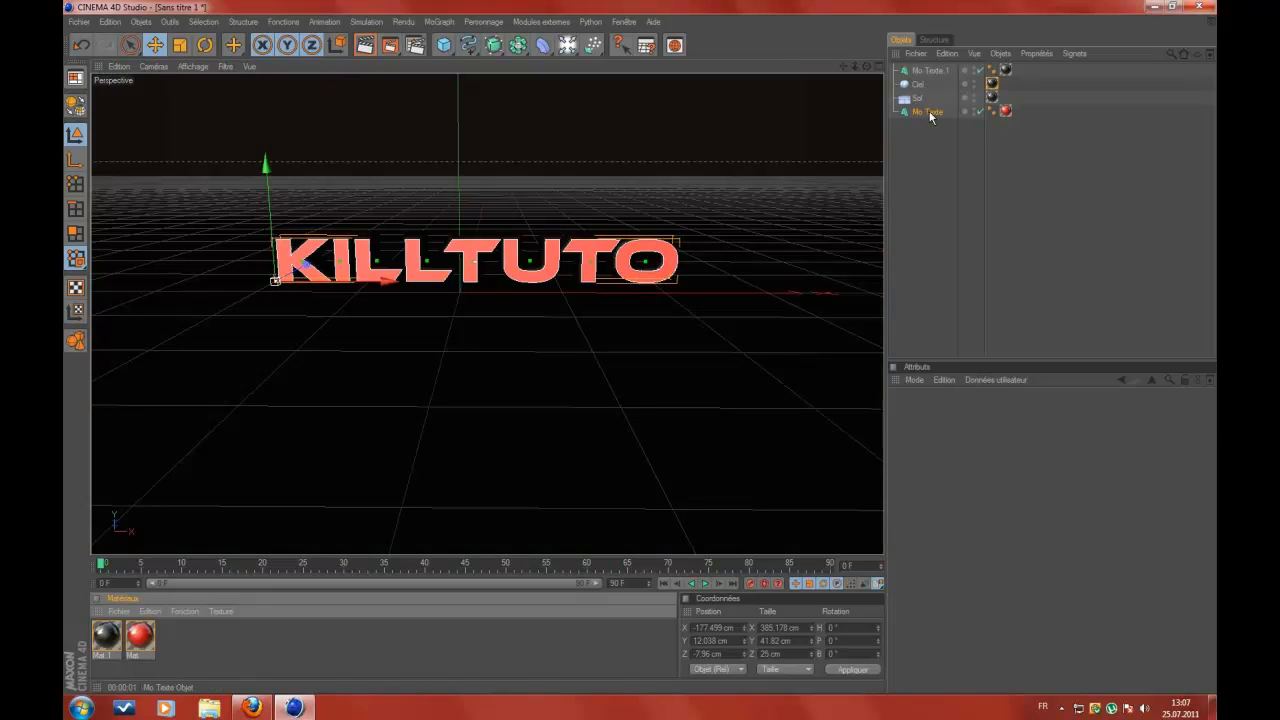
Step: Load a Couleur shader as the colour texture of the red material on Mo Texte
{"action": "left_click", "coordinate": [1006, 111]}
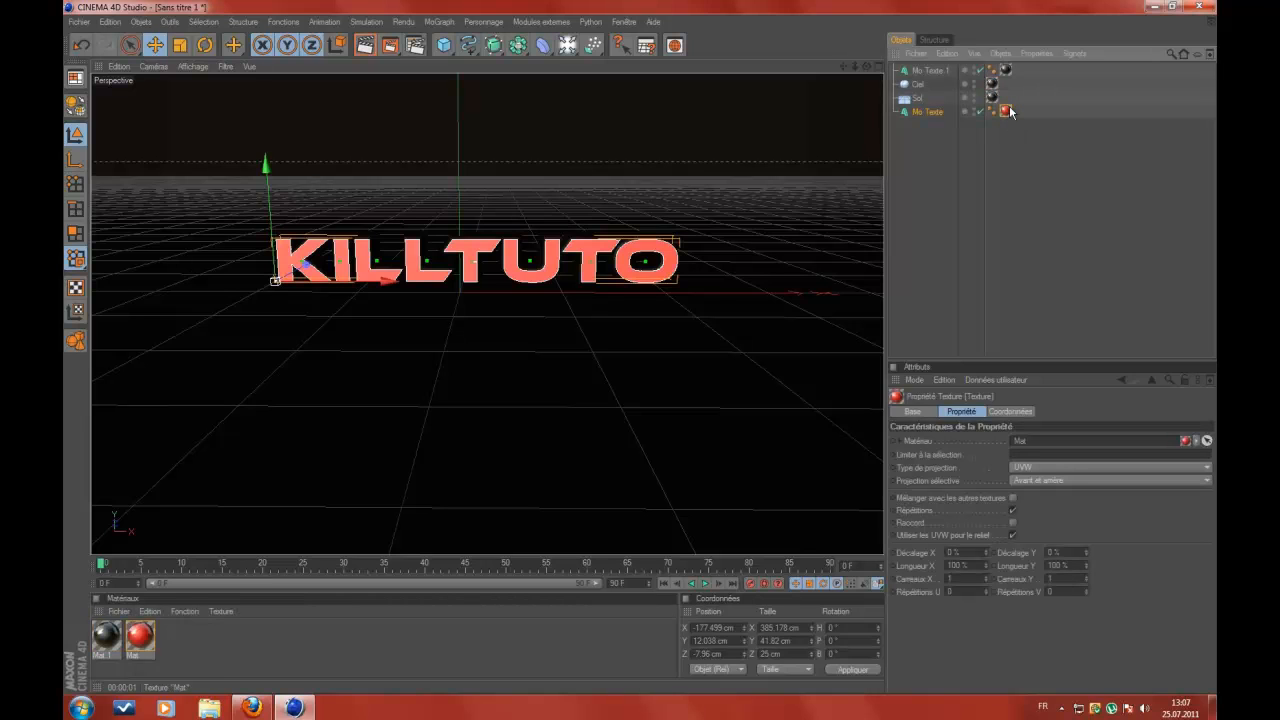
{"action": "double_click", "coordinate": [1008, 111]}
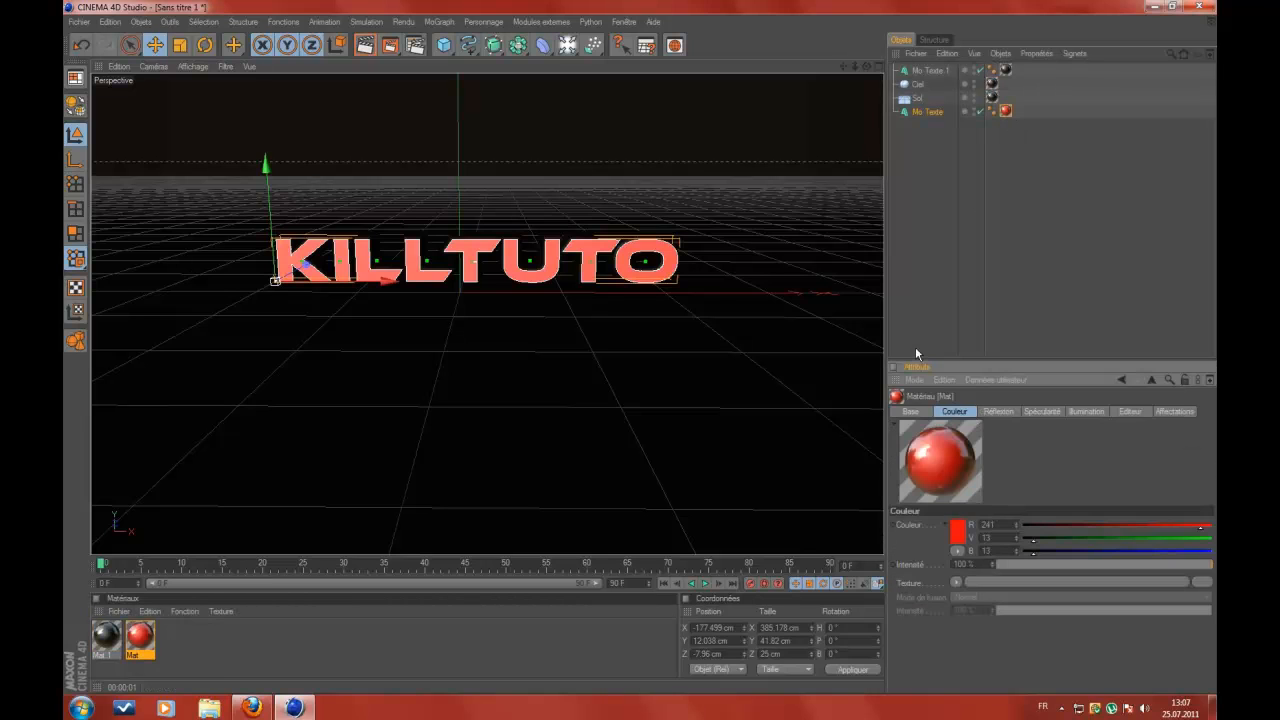
{"action": "left_click", "coordinate": [957, 531]}
{"action": "left_click", "coordinate": [1038, 457]}
{"action": "left_click", "coordinate": [956, 582]}
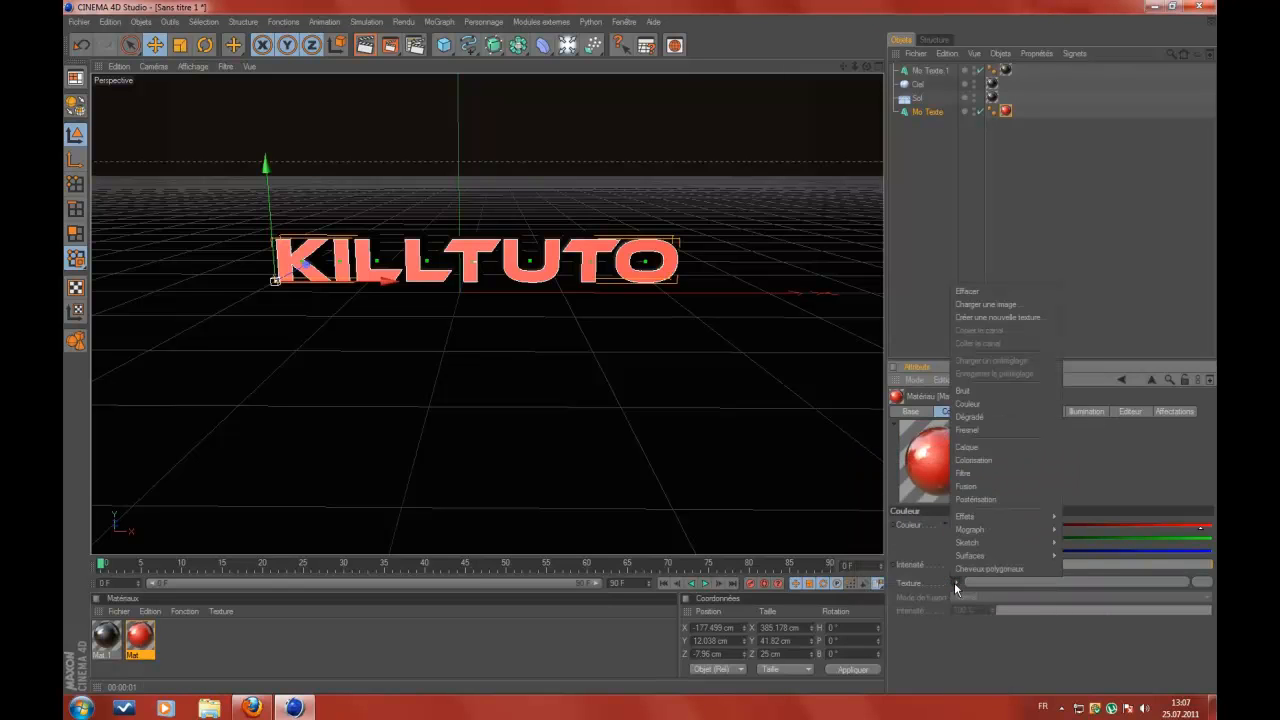
{"action": "left_click", "coordinate": [986, 404]}
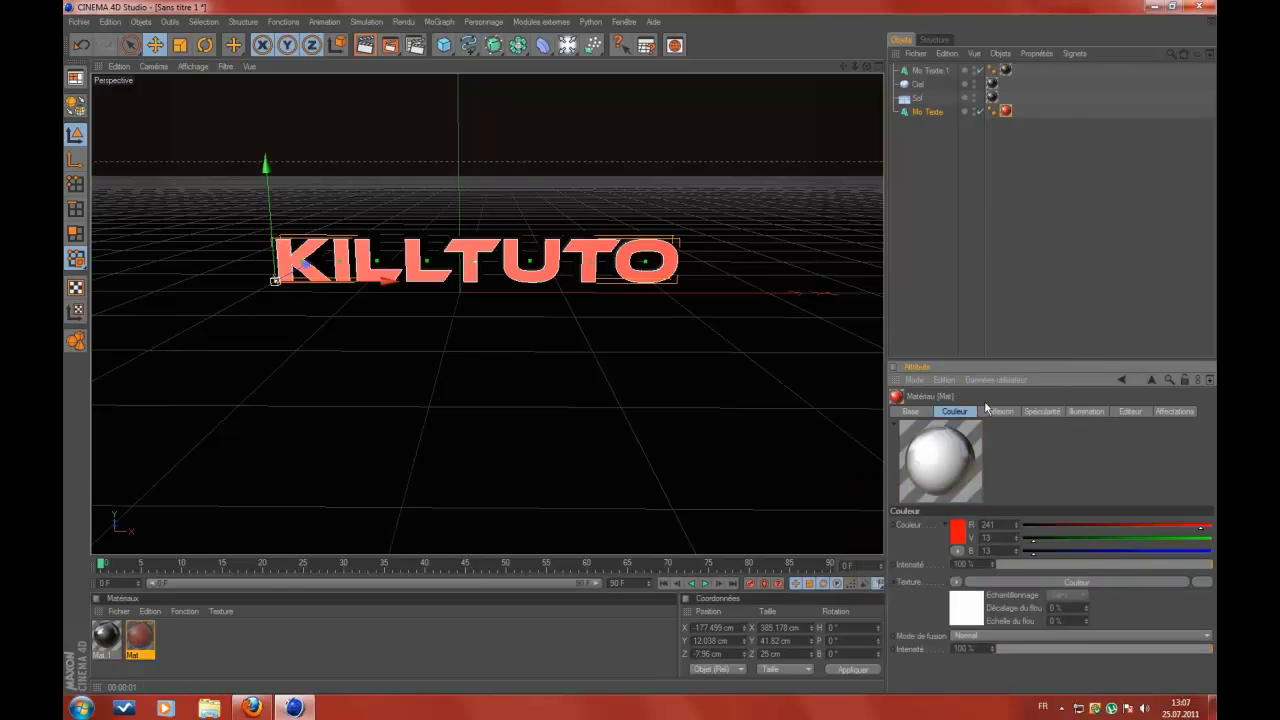
Step: Undo loading the Couleur shader as the red material's colour texture
{"action": "left_click", "coordinate": [956, 552]}
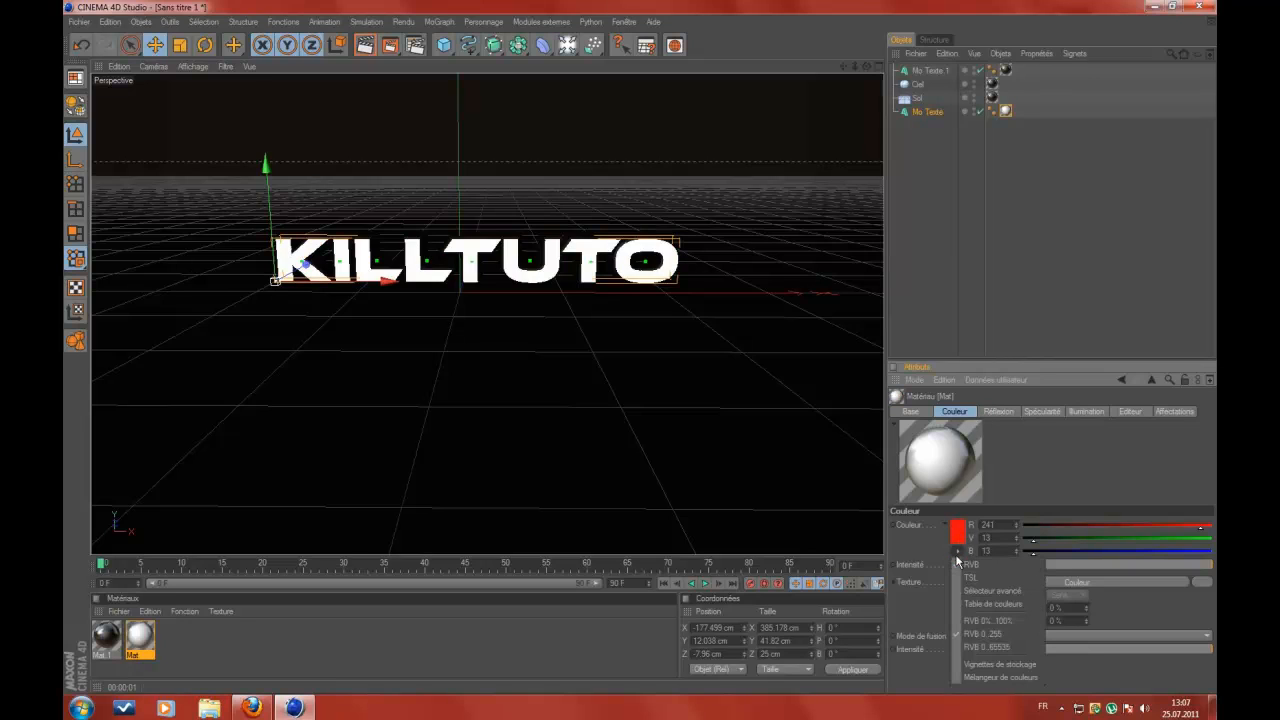
{"action": "left_click", "coordinate": [1043, 480]}
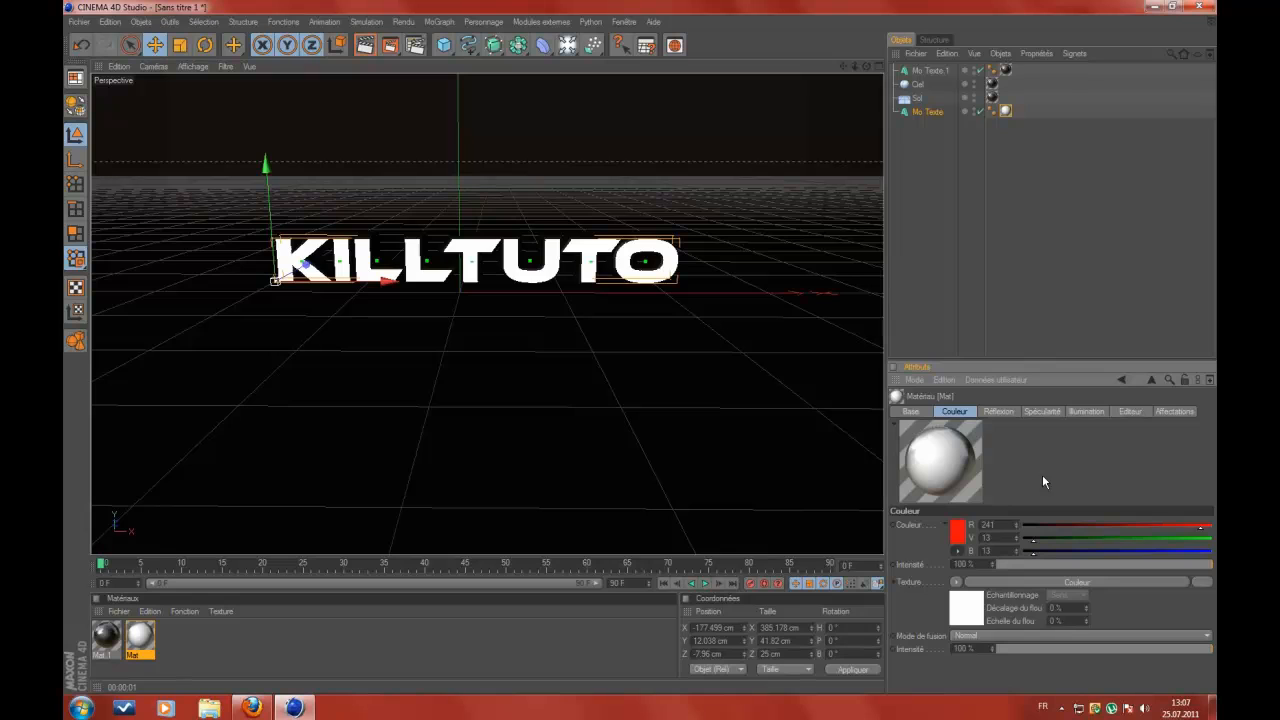
{"action": "left_click", "coordinate": [81, 44]}
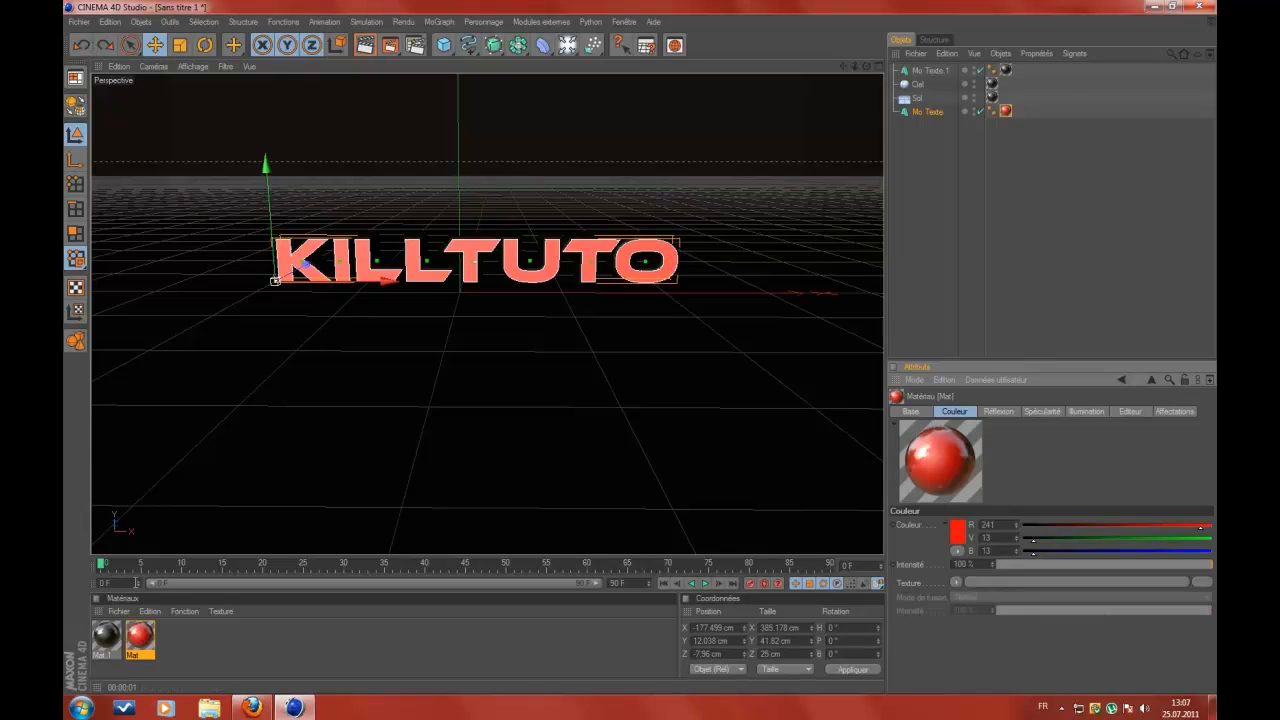
Step: Disable the reflection channel of the red material and render a preview of the view
{"action": "double_click", "coordinate": [140, 634]}
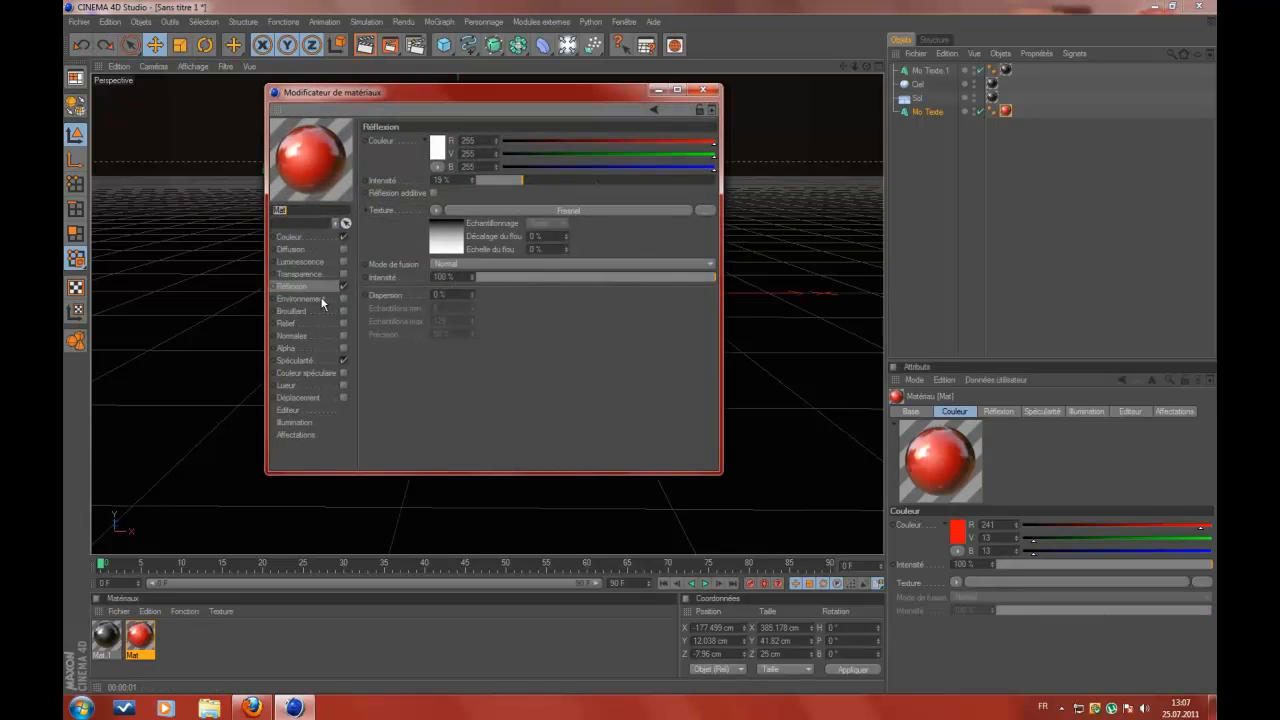
{"action": "left_click", "coordinate": [342, 287]}
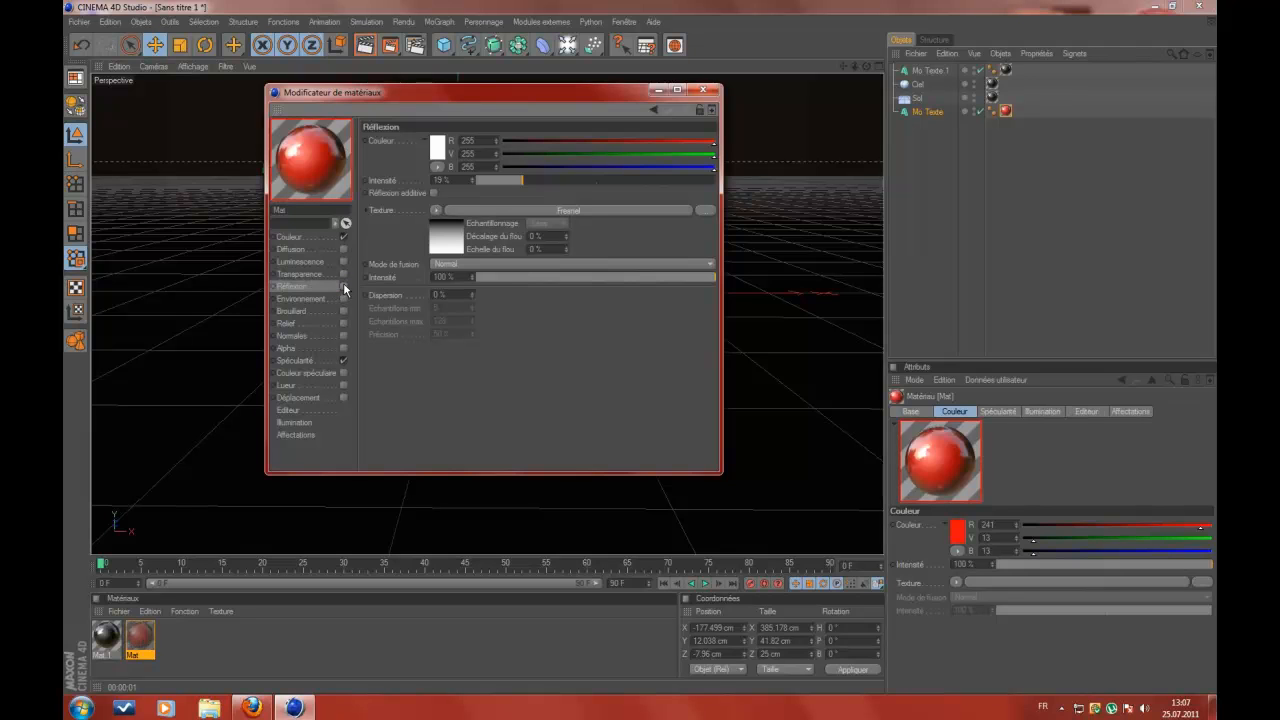
{"action": "left_click", "coordinate": [702, 91]}
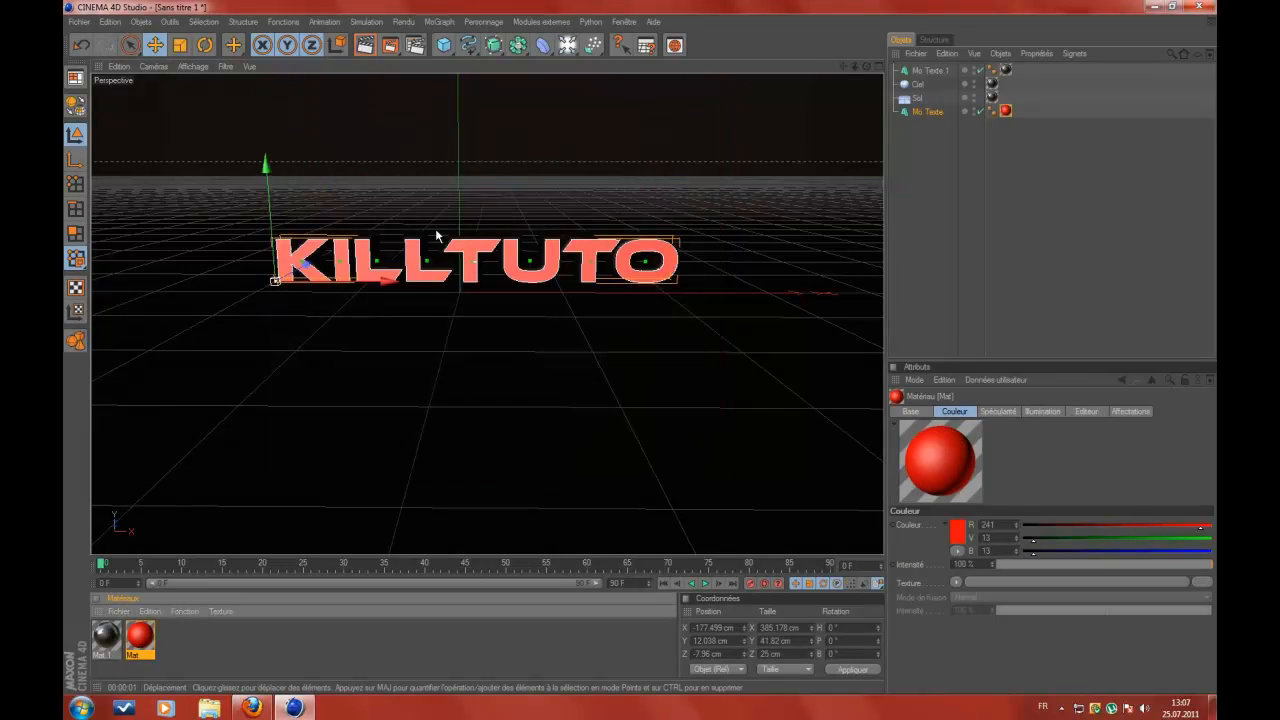
{"action": "key", "text": "ctrl+r"}
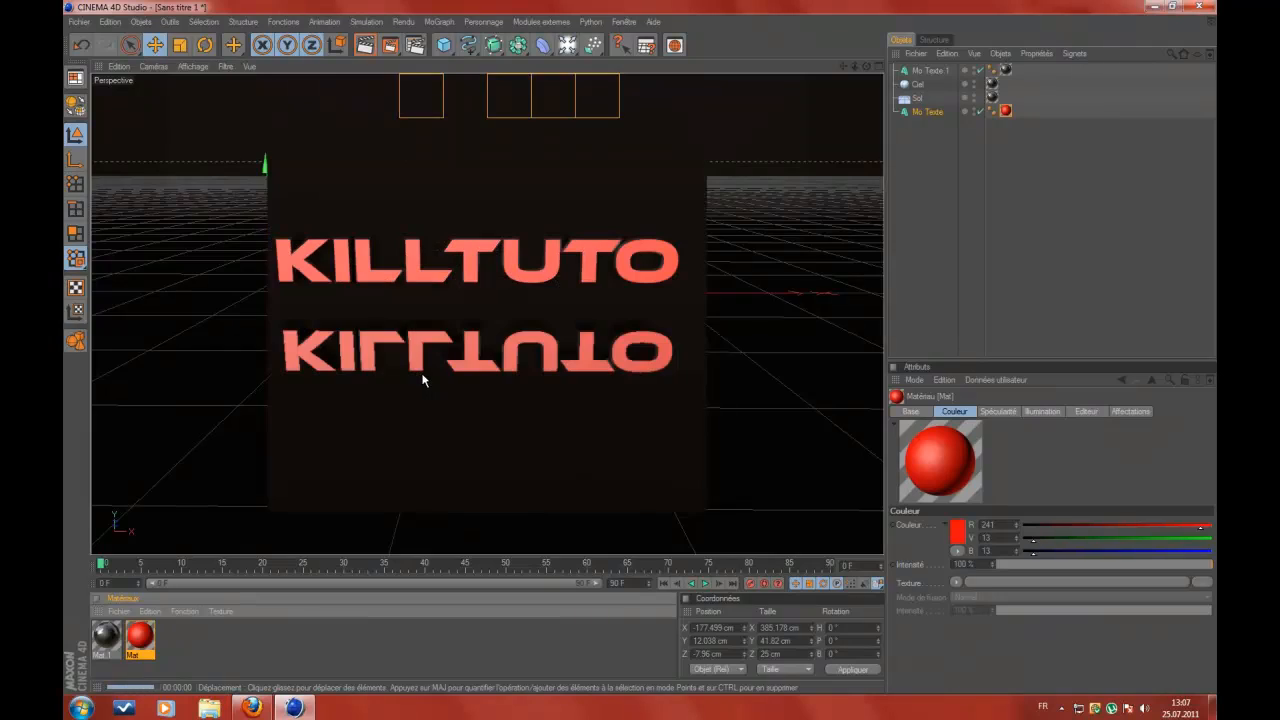
{"action": "left_click", "coordinate": [1043, 111]}
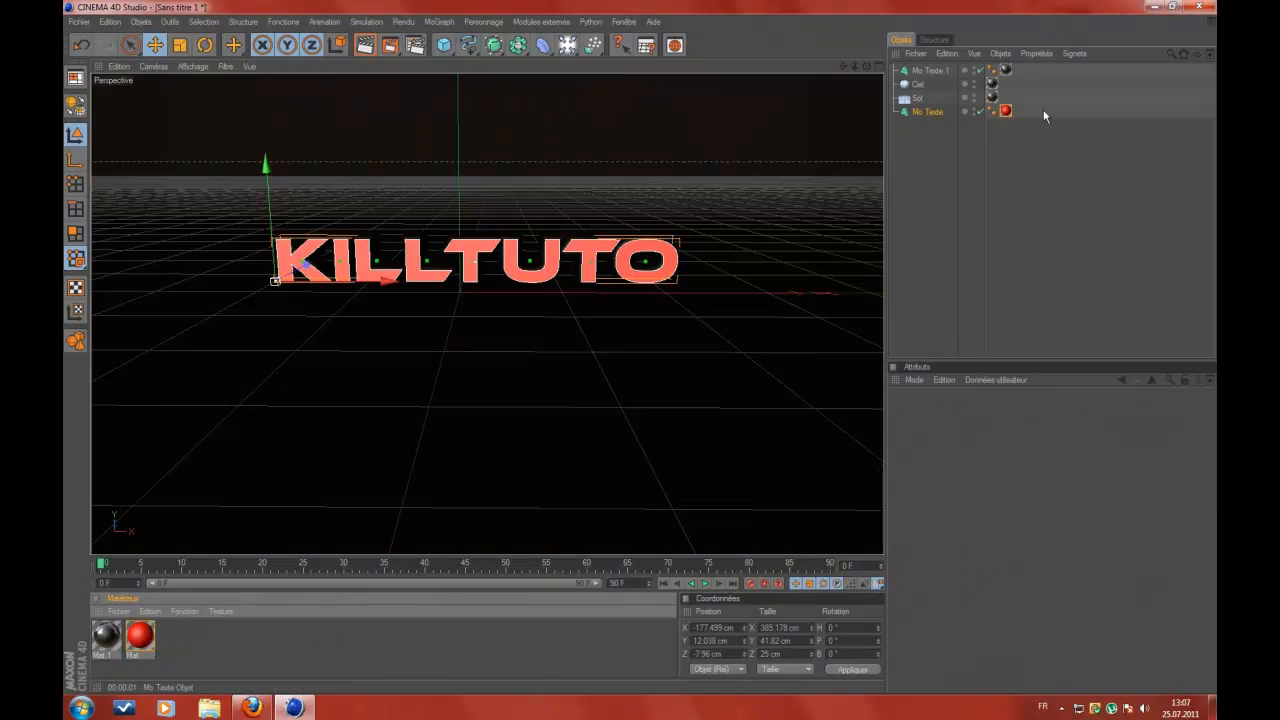
Step: Disable the reflection channel of the black material Mat.1 and render a preview of the view
{"action": "left_click", "coordinate": [993, 97]}
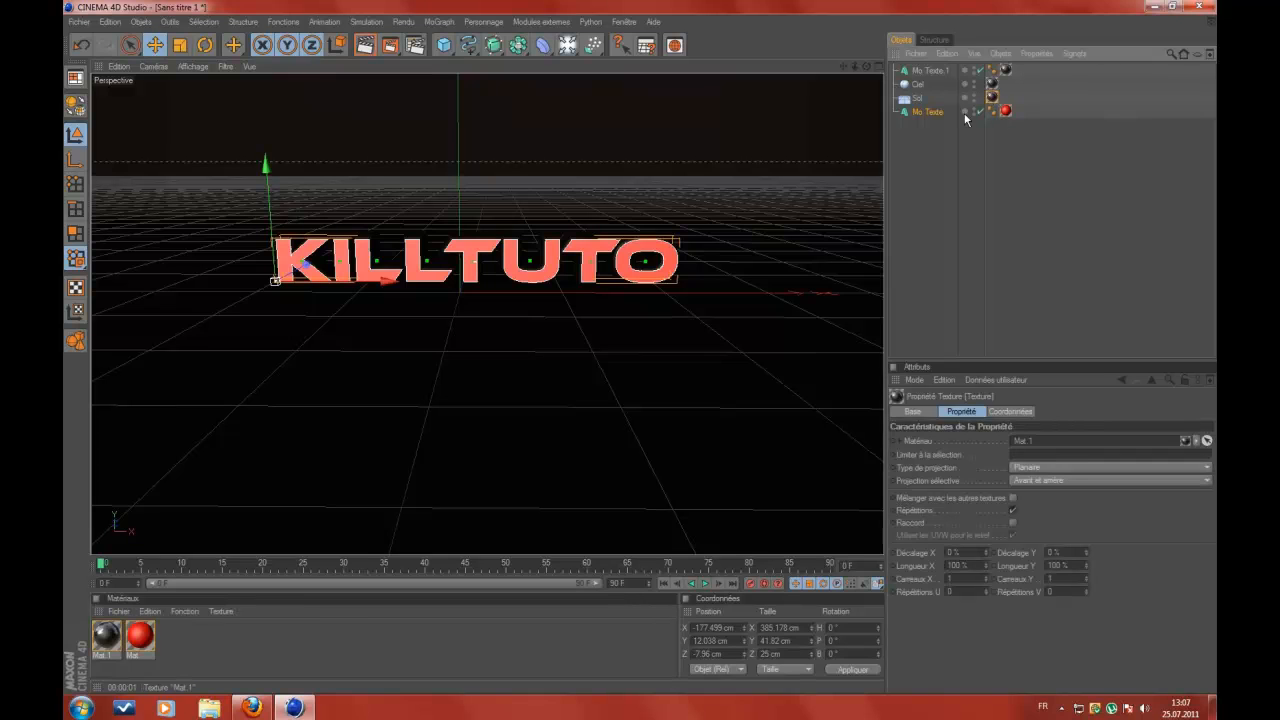
{"action": "double_click", "coordinate": [110, 633]}
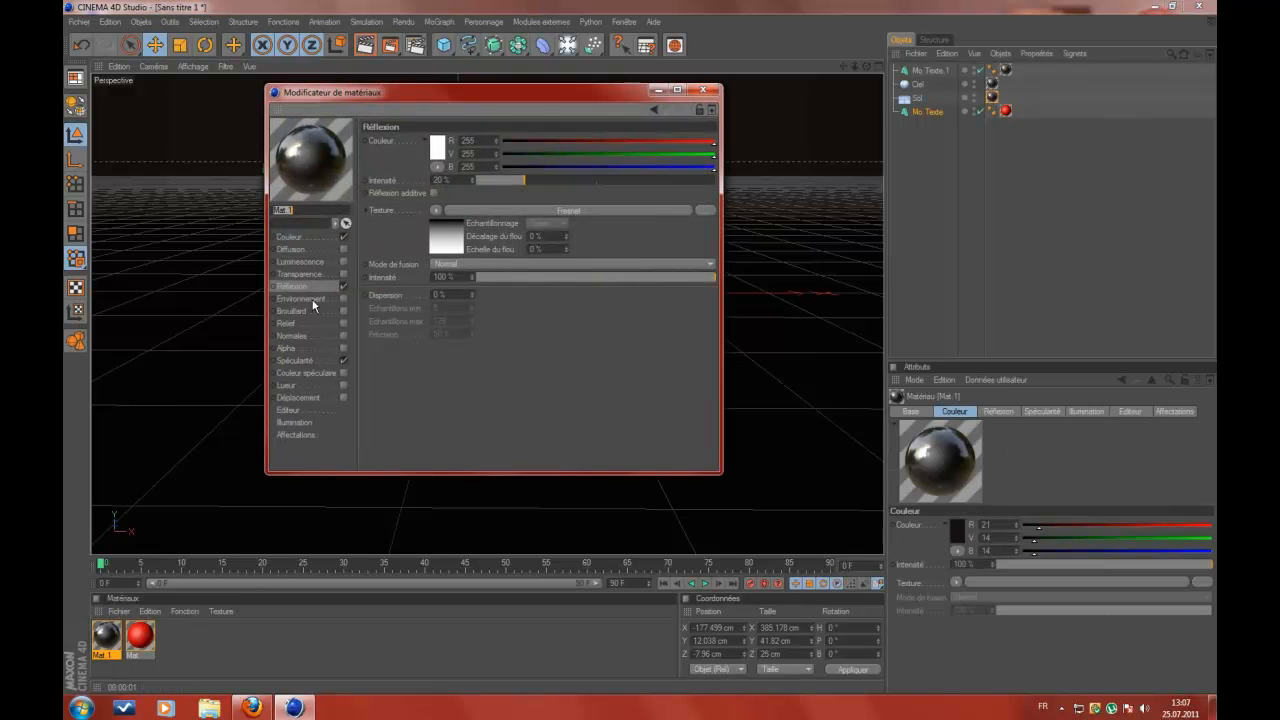
{"action": "left_click", "coordinate": [343, 287]}
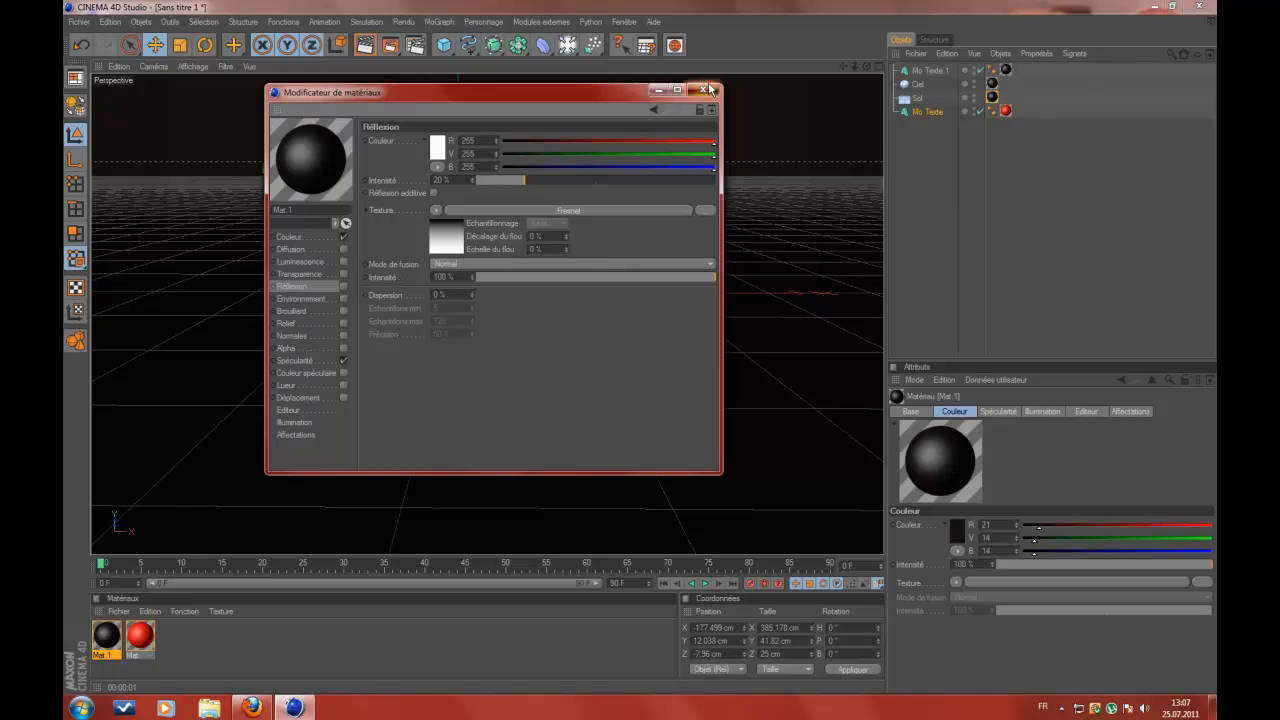
{"action": "left_click", "coordinate": [703, 90]}
{"action": "left_click", "coordinate": [367, 46]}
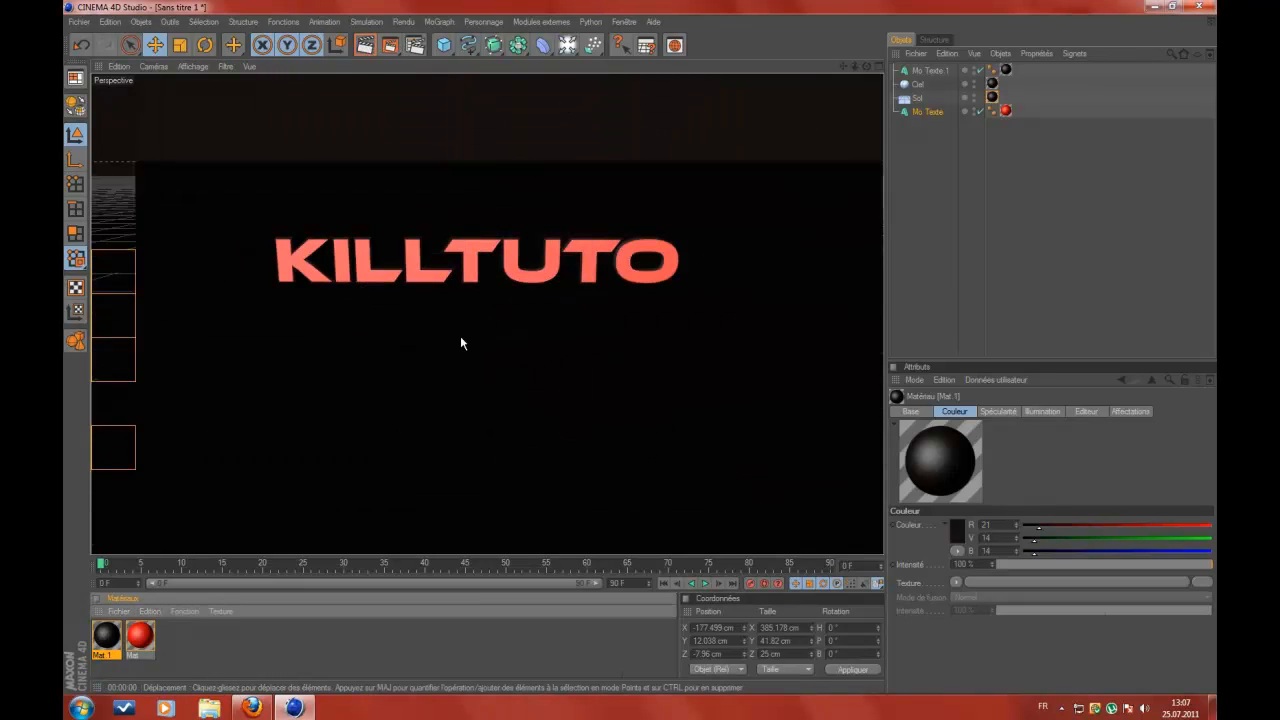
{"action": "left_click", "coordinate": [433, 638]}
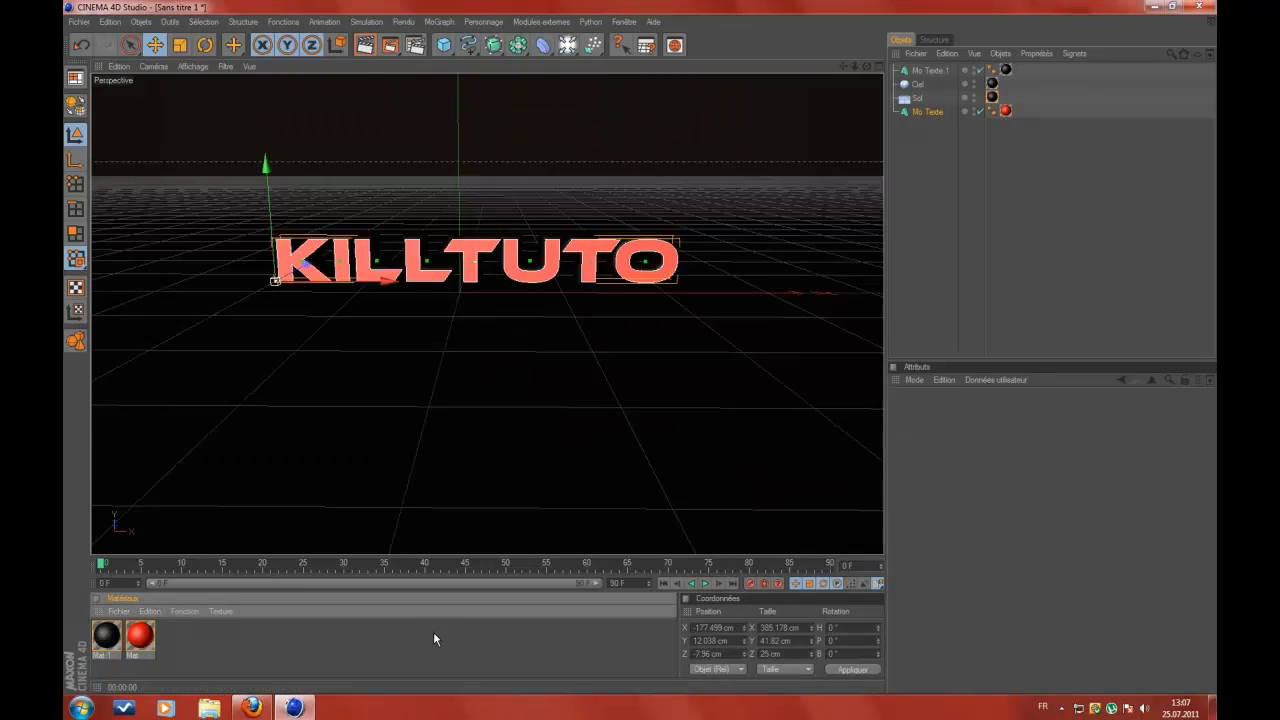
Step: Delete the sky object (Ciel) and render a preview of the view
{"action": "left_click", "coordinate": [917, 84]}
{"action": "key", "text": "Delete"}
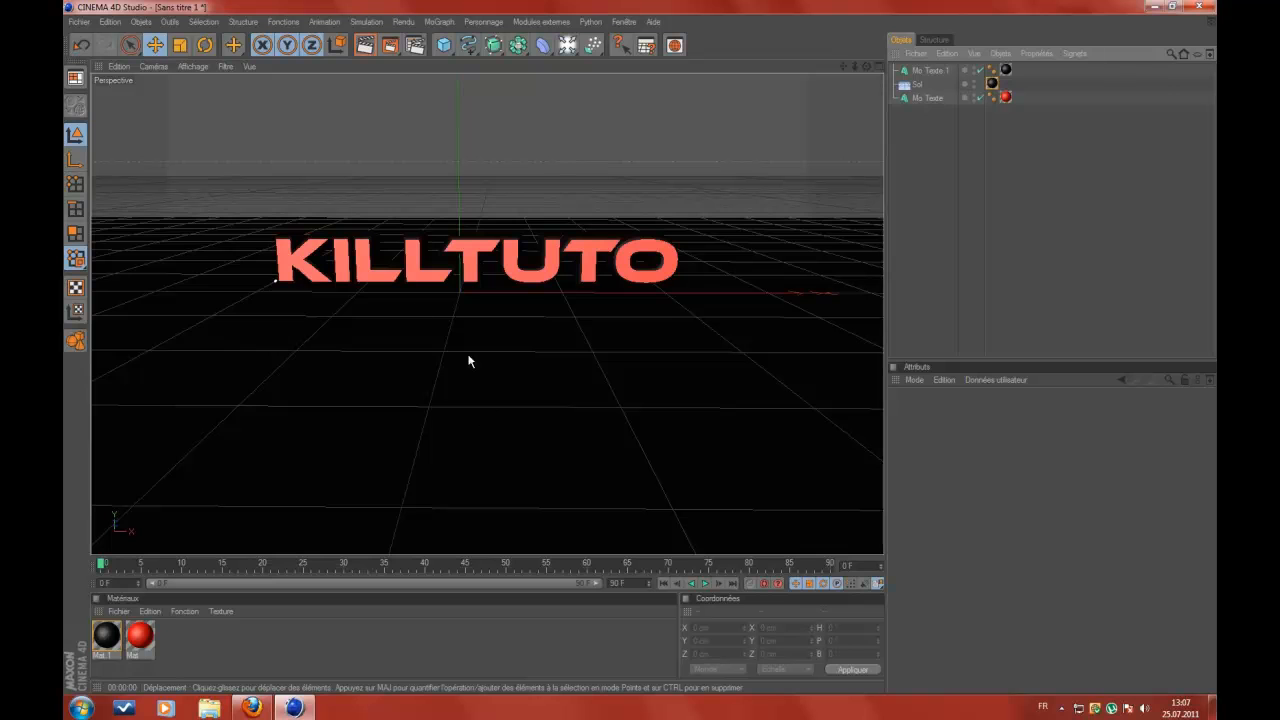
{"action": "left_click", "coordinate": [374, 45]}
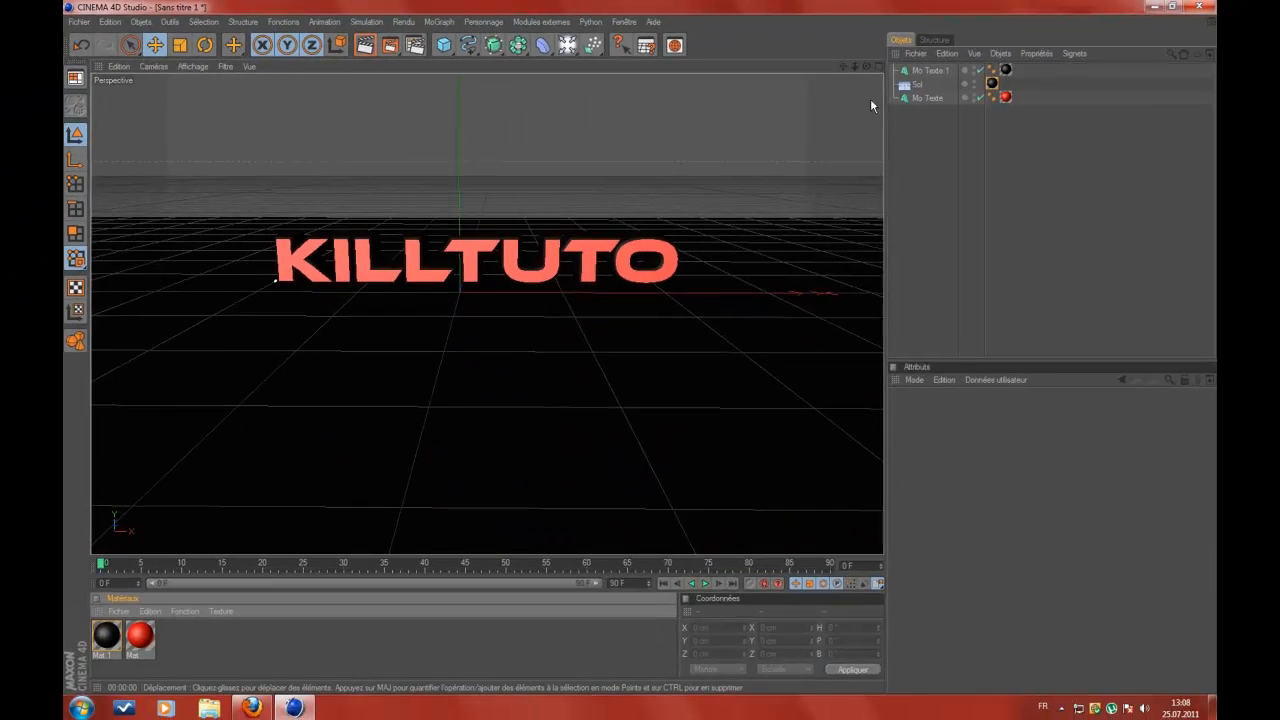
Step: Add an Omni light and move it above and in front of the text, to about Y 79 cm and Z -76 cm
{"action": "left_click_drag", "start_coordinate": [866, 67], "coordinate": [877, 76]}
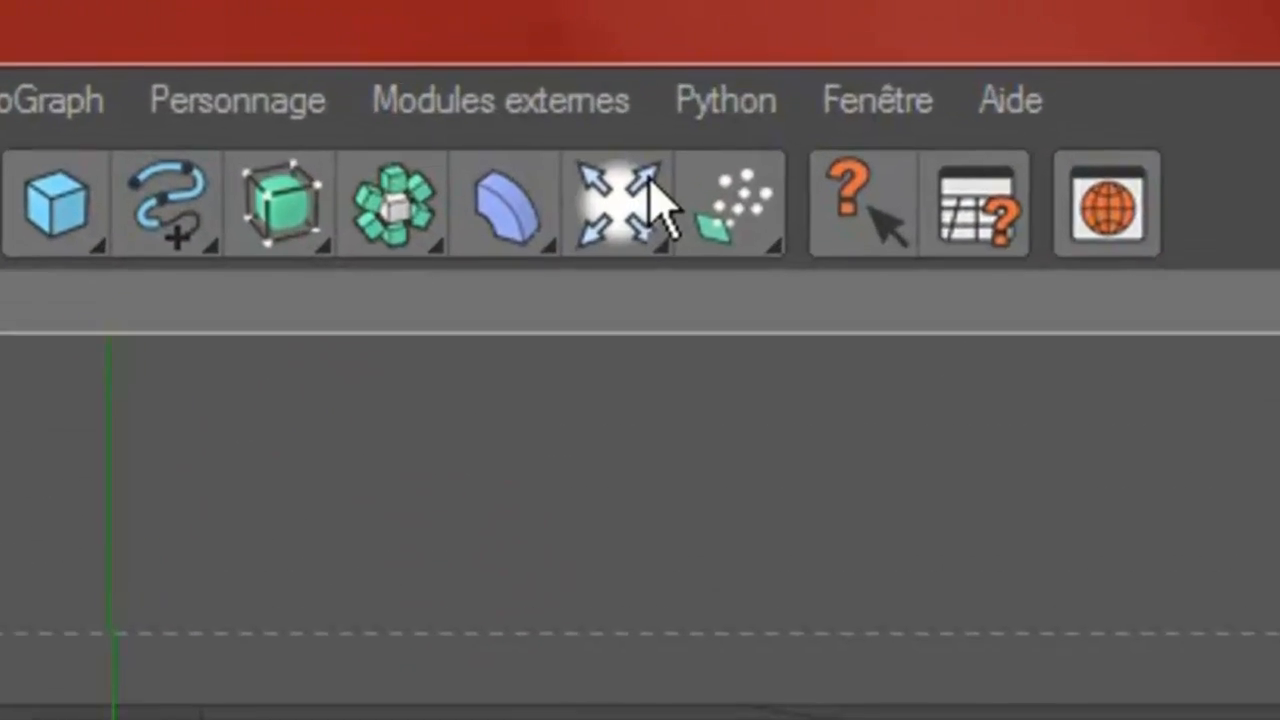
{"action": "left_click", "coordinate": [567, 45]}
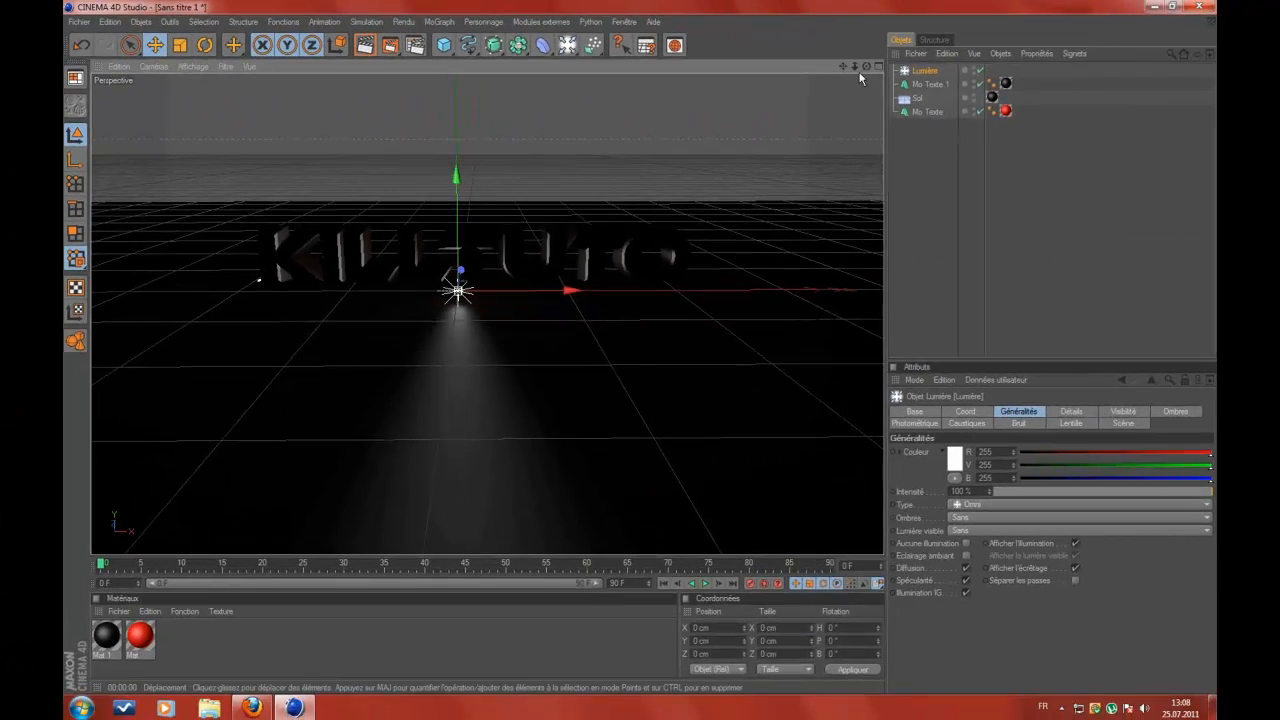
{"action": "left_click_drag", "start_coordinate": [866, 67], "coordinate": [640, 346]}
{"action": "left_click_drag", "start_coordinate": [476, 271], "coordinate": [440, 183]}
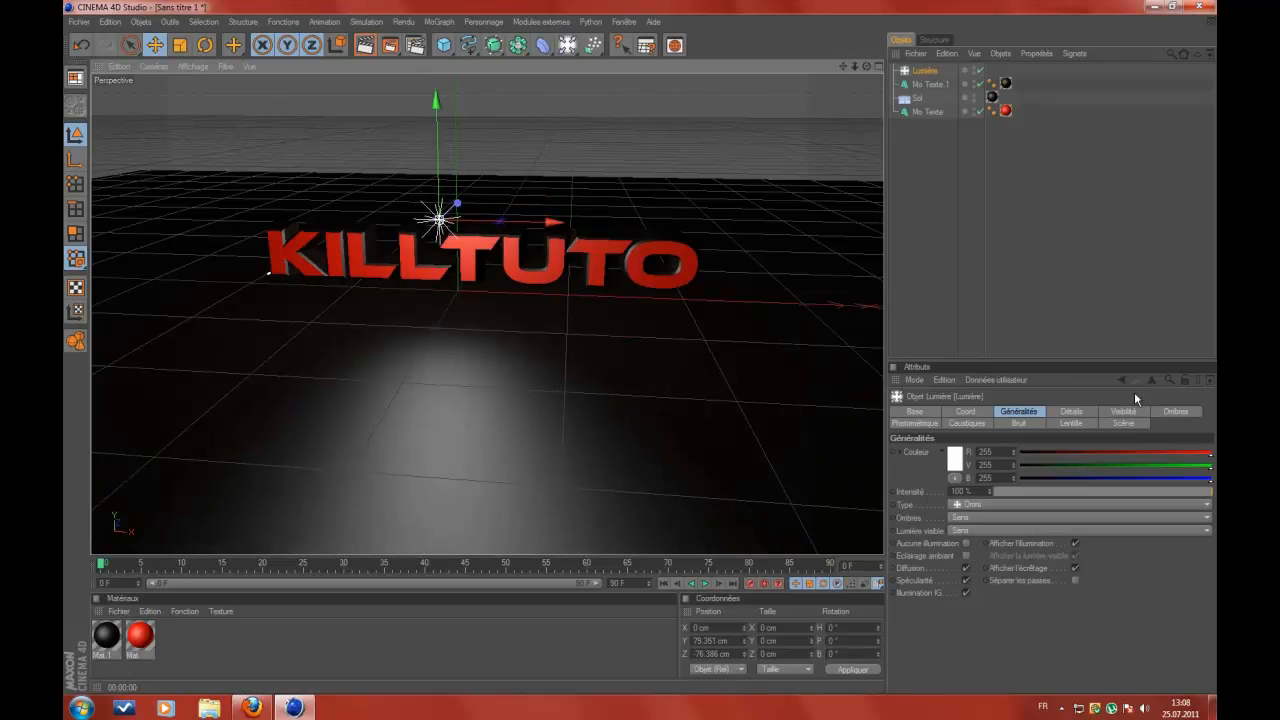
Step: Set the light's shadows to Masques d'ombres (ombres diffuses) and render a preview of the view
{"action": "left_click", "coordinate": [1178, 413]}
{"action": "left_click", "coordinate": [950, 453]}
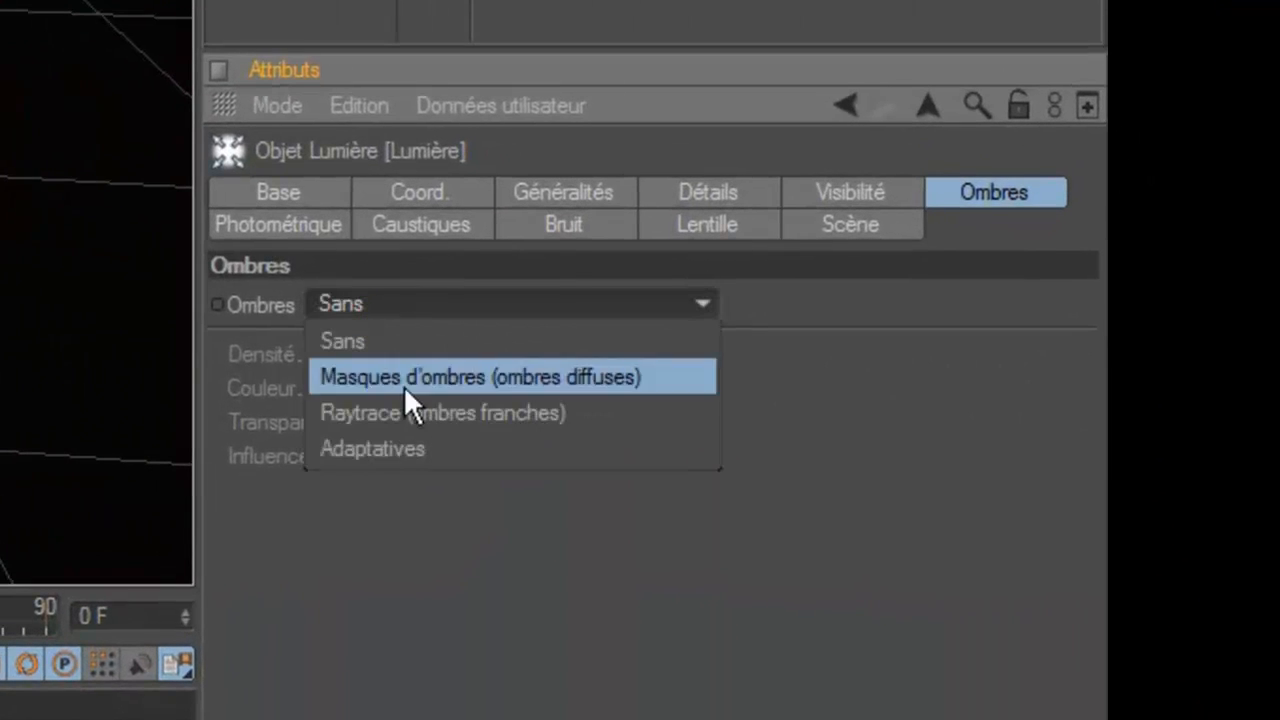
{"action": "left_click", "coordinate": [445, 377]}
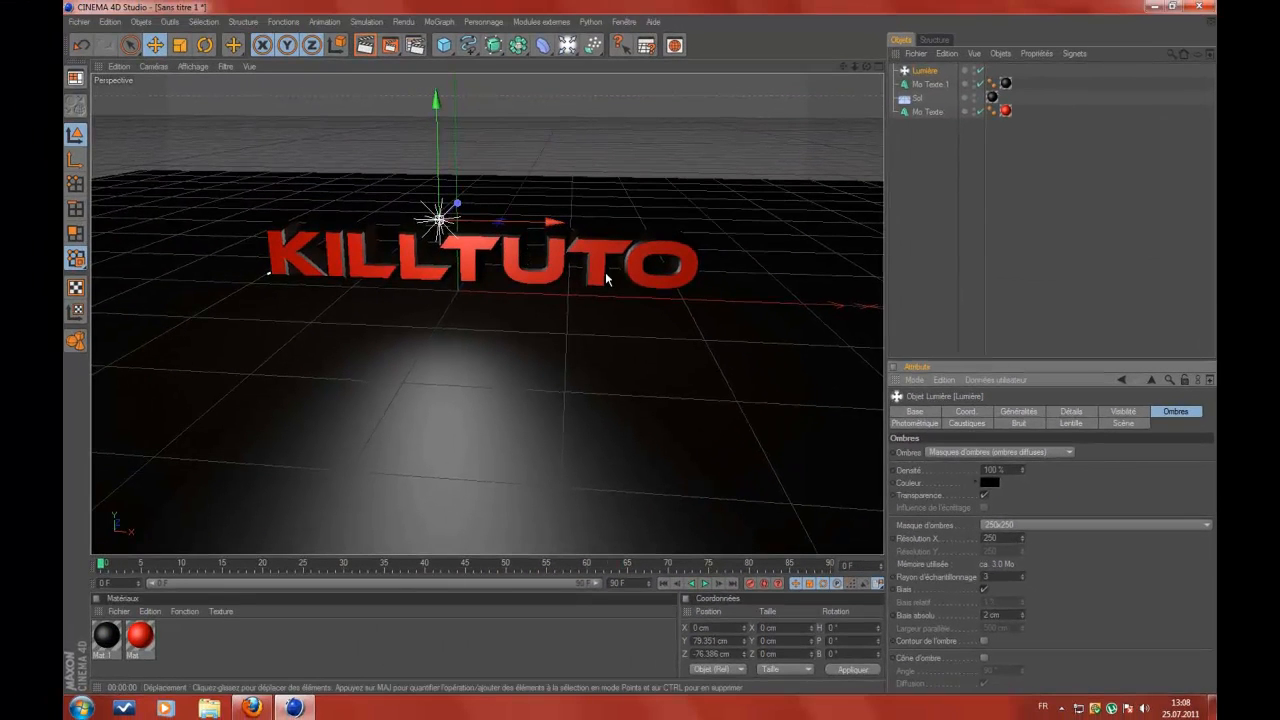
{"action": "key", "text": "ctrl+r"}
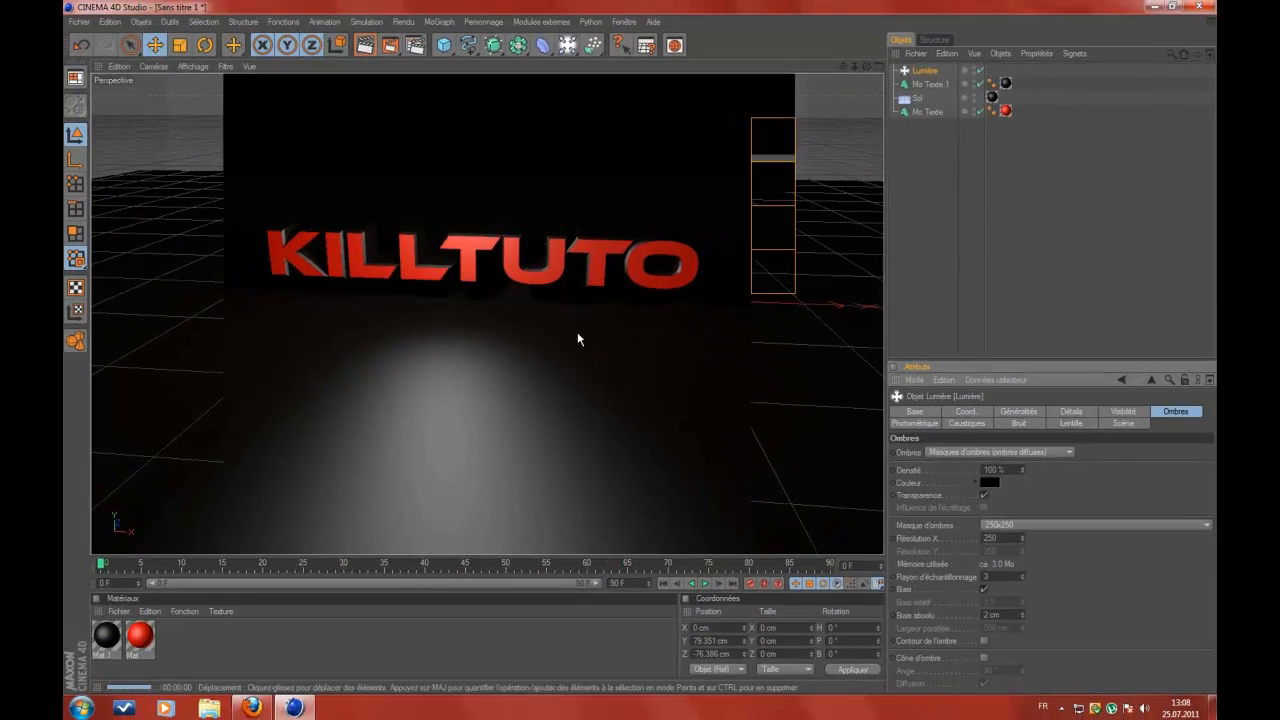
{"action": "left_click", "coordinate": [446, 646]}
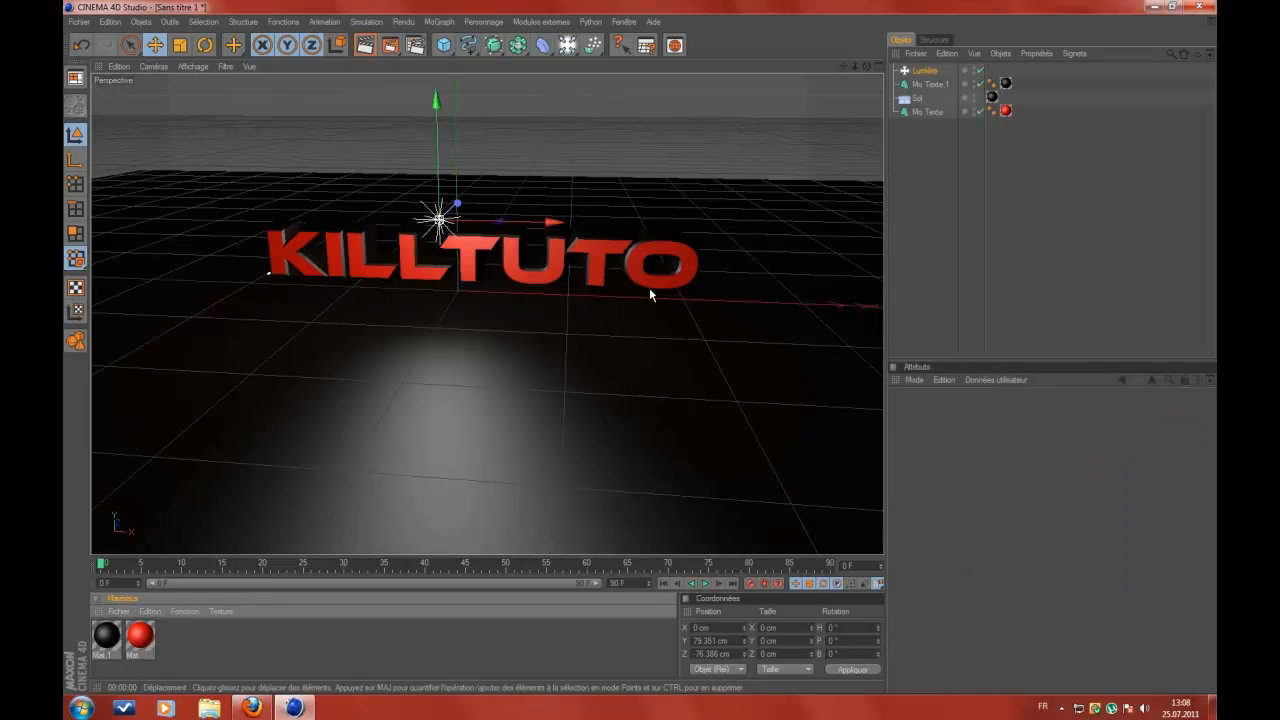
Step: Remove the black material from the floor (Sol) and render a preview of the view
{"action": "left_click", "coordinate": [940, 85]}
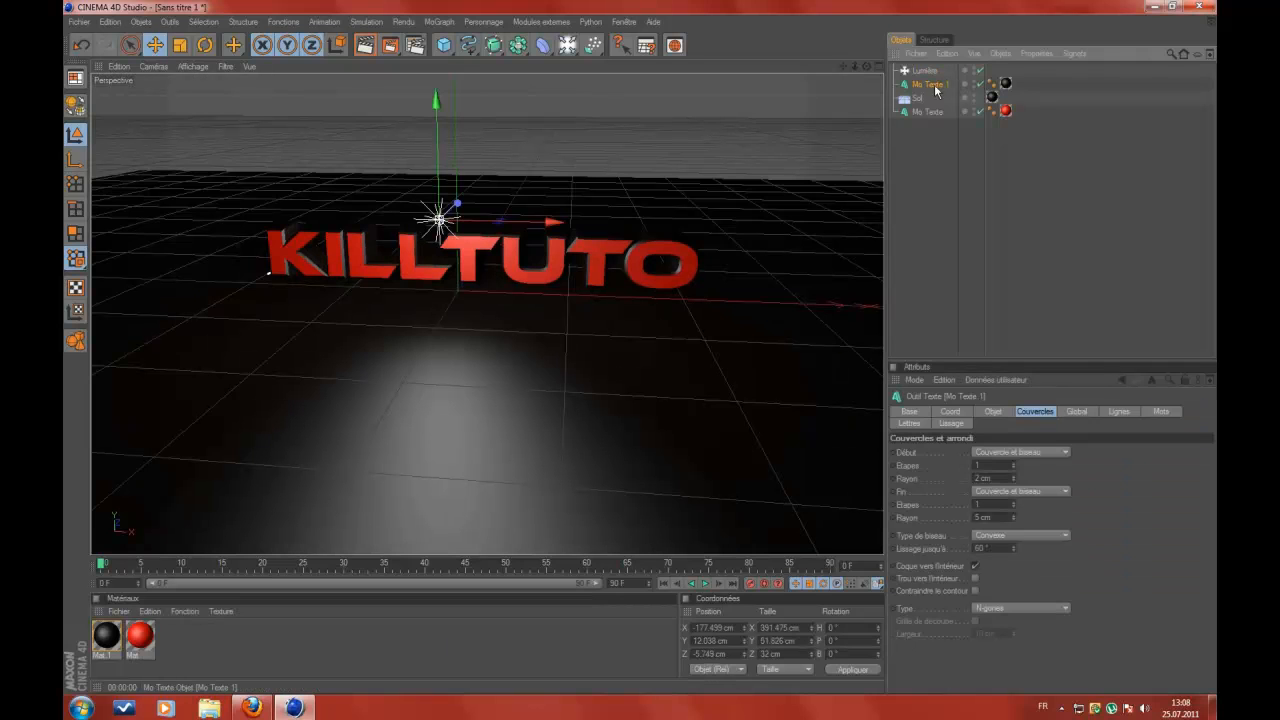
{"action": "left_click", "coordinate": [991, 98]}
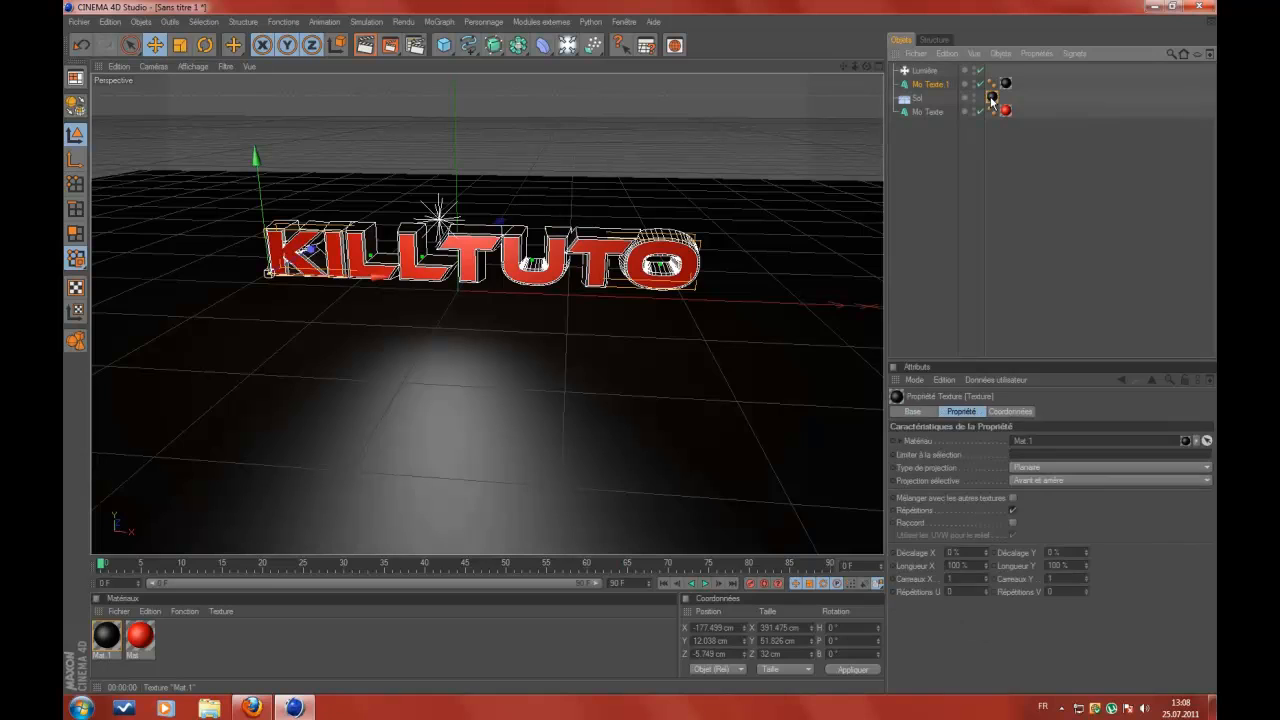
{"action": "key", "text": "Delete"}
{"action": "left_click", "coordinate": [365, 45]}
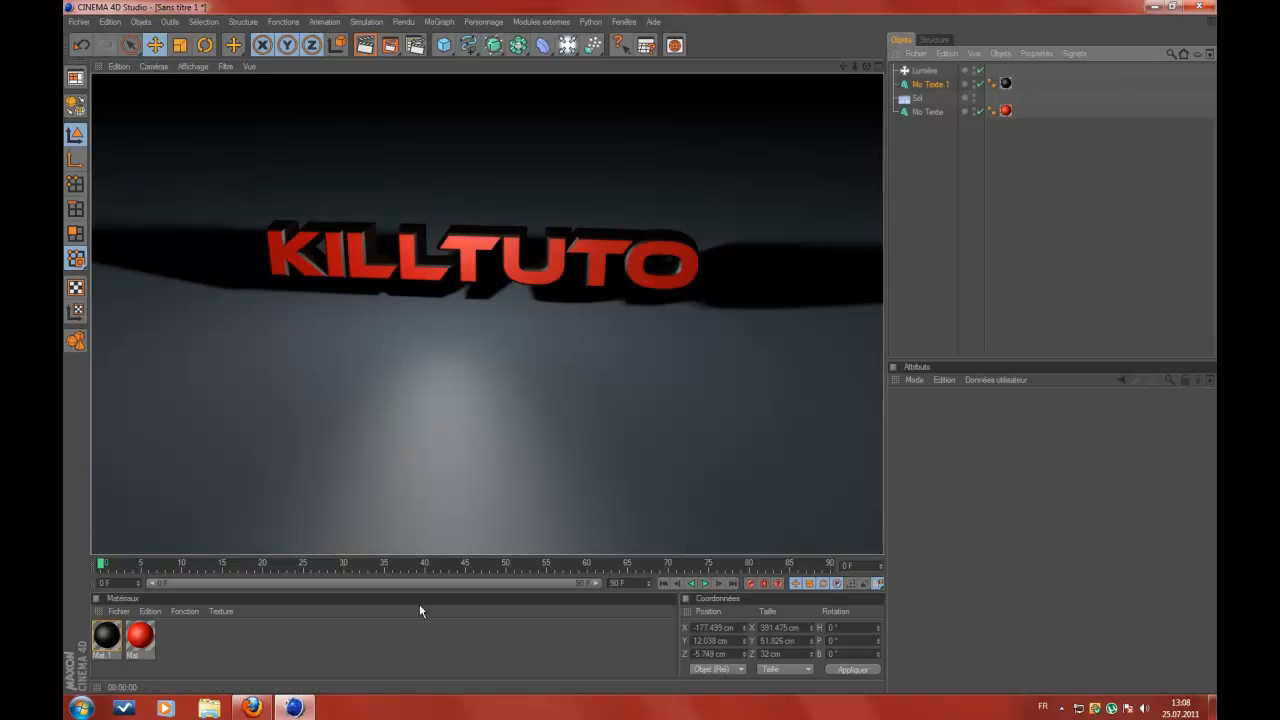
{"action": "left_click", "coordinate": [414, 643]}
Step: Add a third Mo Texte object and place it in front of the red text at about X -195 cm, Z -76 cm
{"action": "left_click_drag", "start_coordinate": [867, 66], "coordinate": [640, 347]}
{"action": "scroll", "coordinate": [637, 225], "scroll_direction": "up", "scroll_amount": 3}
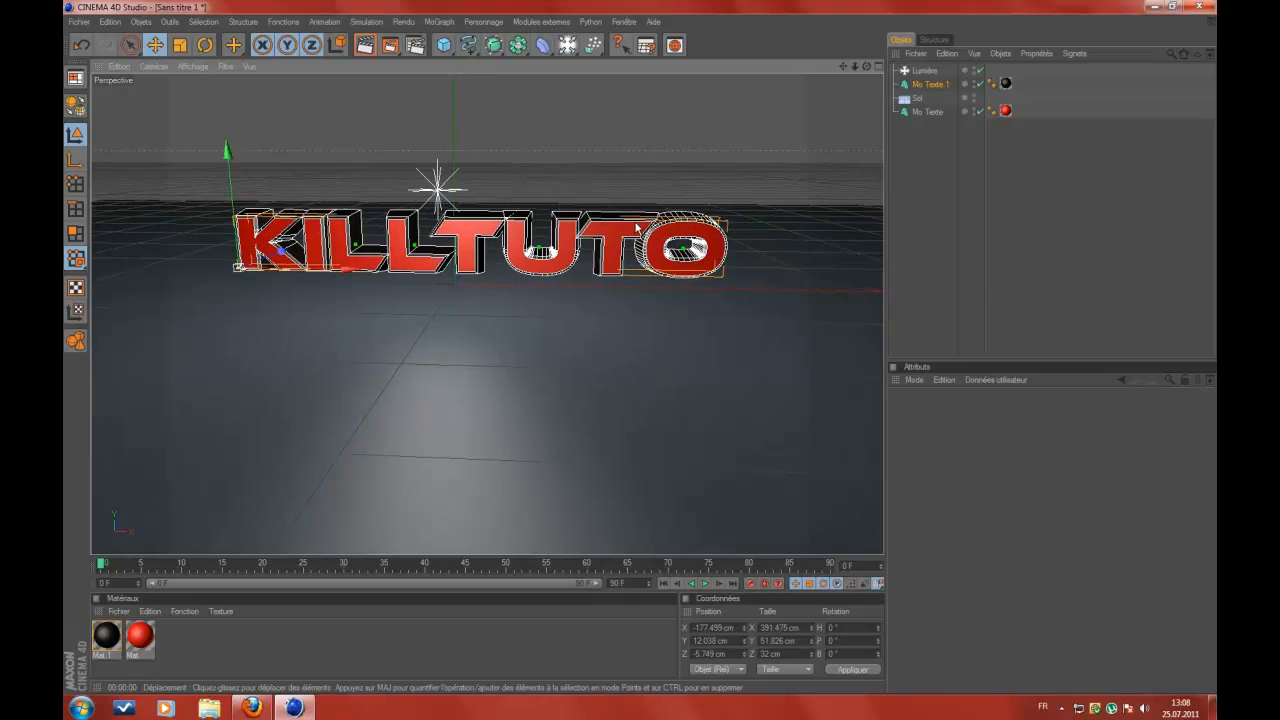
{"action": "left_click_drag", "start_coordinate": [641, 347], "coordinate": [640, 346]}
{"action": "scroll", "coordinate": [637, 263], "scroll_direction": "down", "scroll_amount": 1}
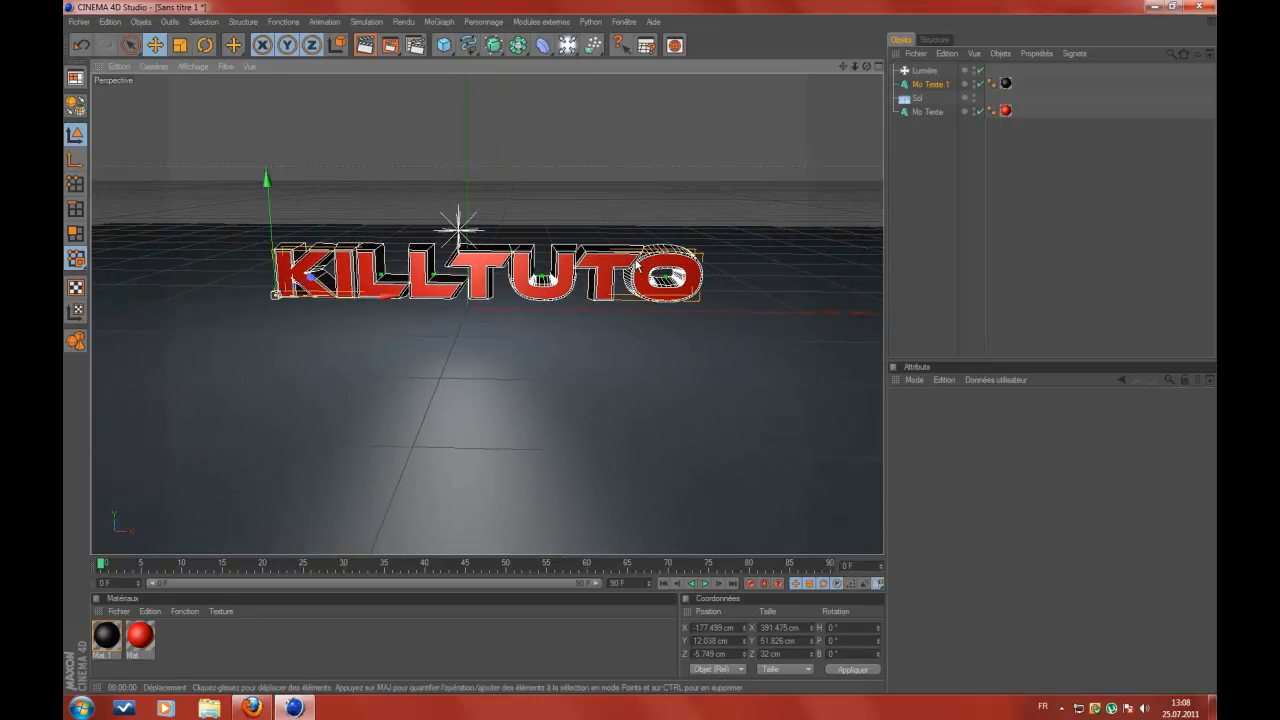
{"action": "scroll", "coordinate": [637, 263], "scroll_direction": "down", "scroll_amount": 1}
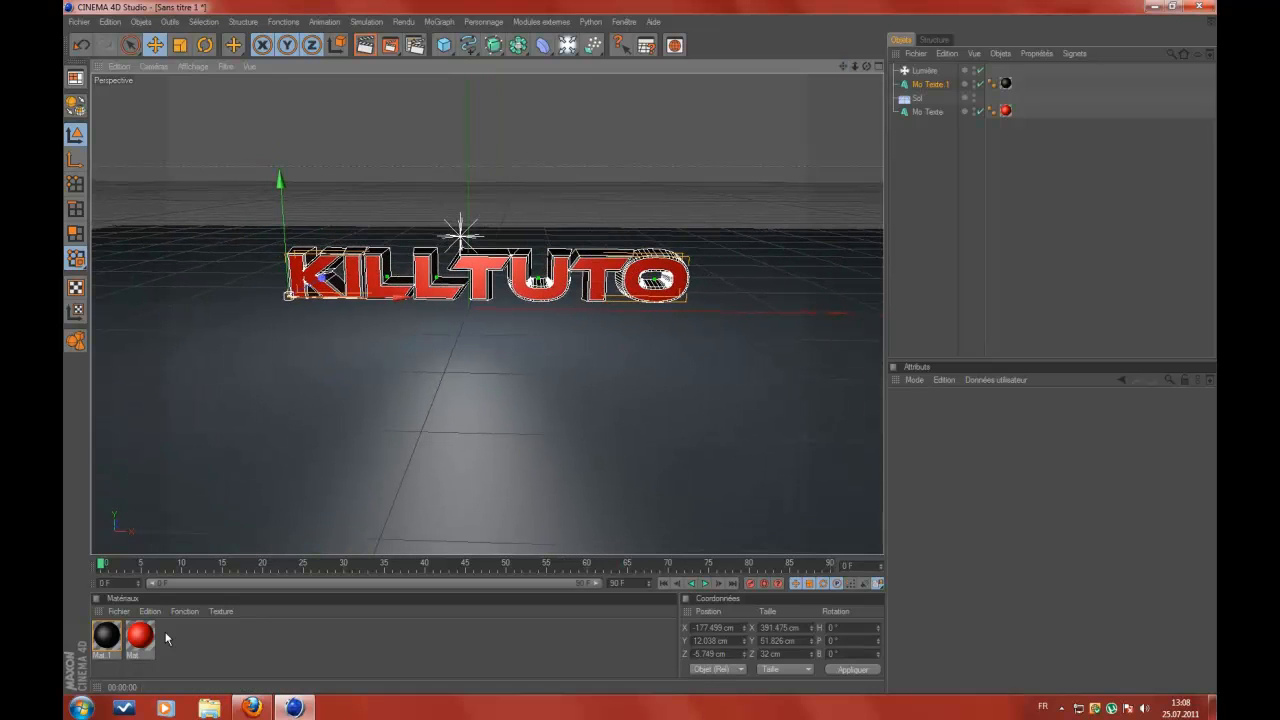
{"action": "left_click", "coordinate": [204, 640]}
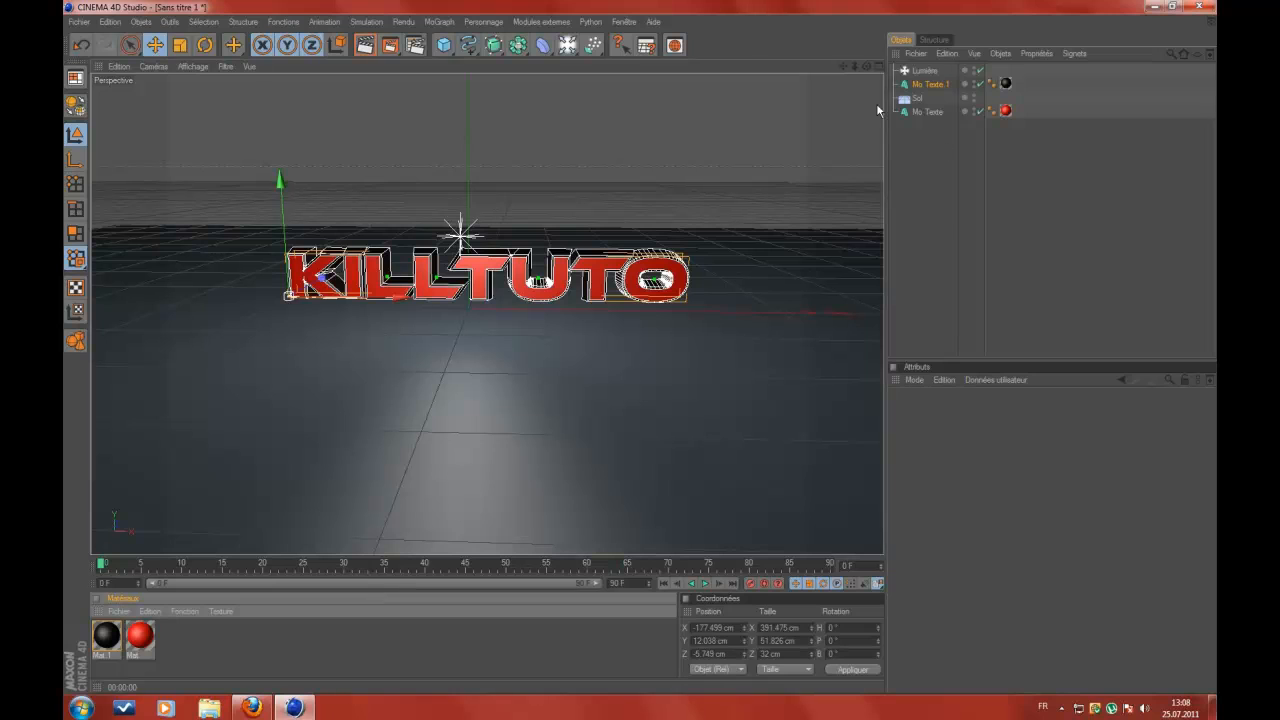
{"action": "left_click", "coordinate": [405, 22]}
{"action": "mouse_move", "coordinate": [439, 22]}
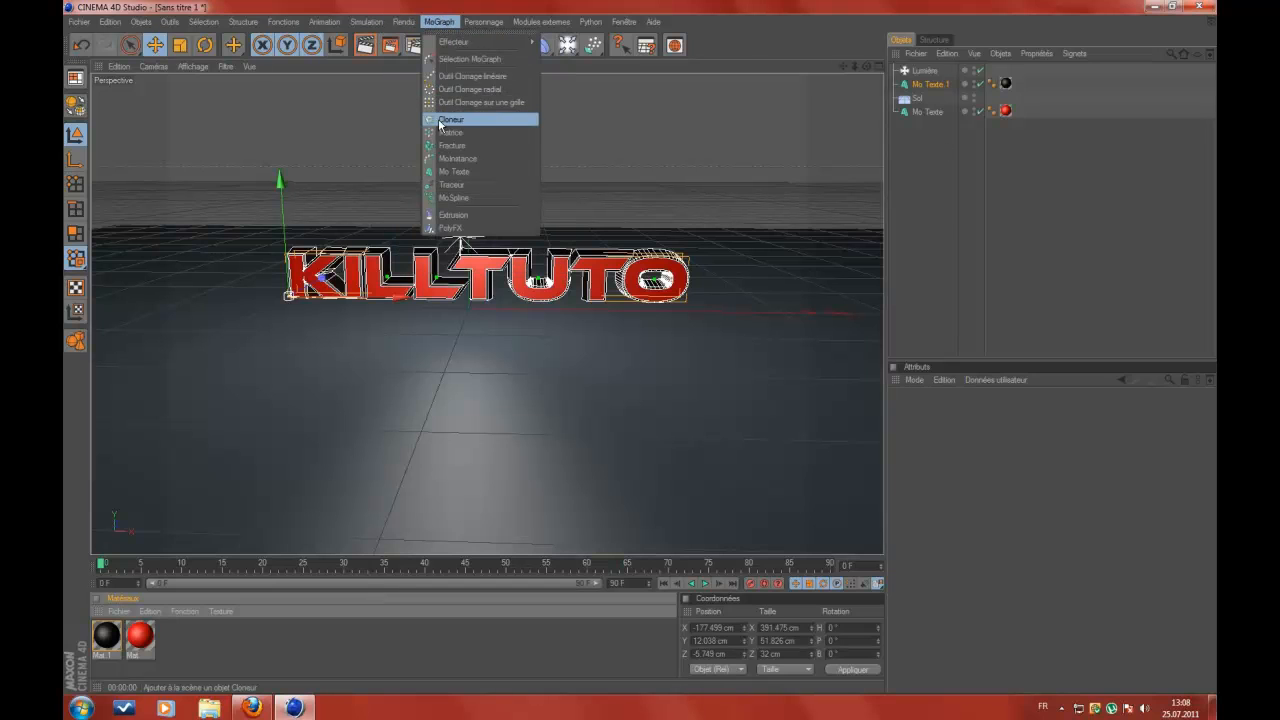
{"action": "left_click", "coordinate": [461, 176]}
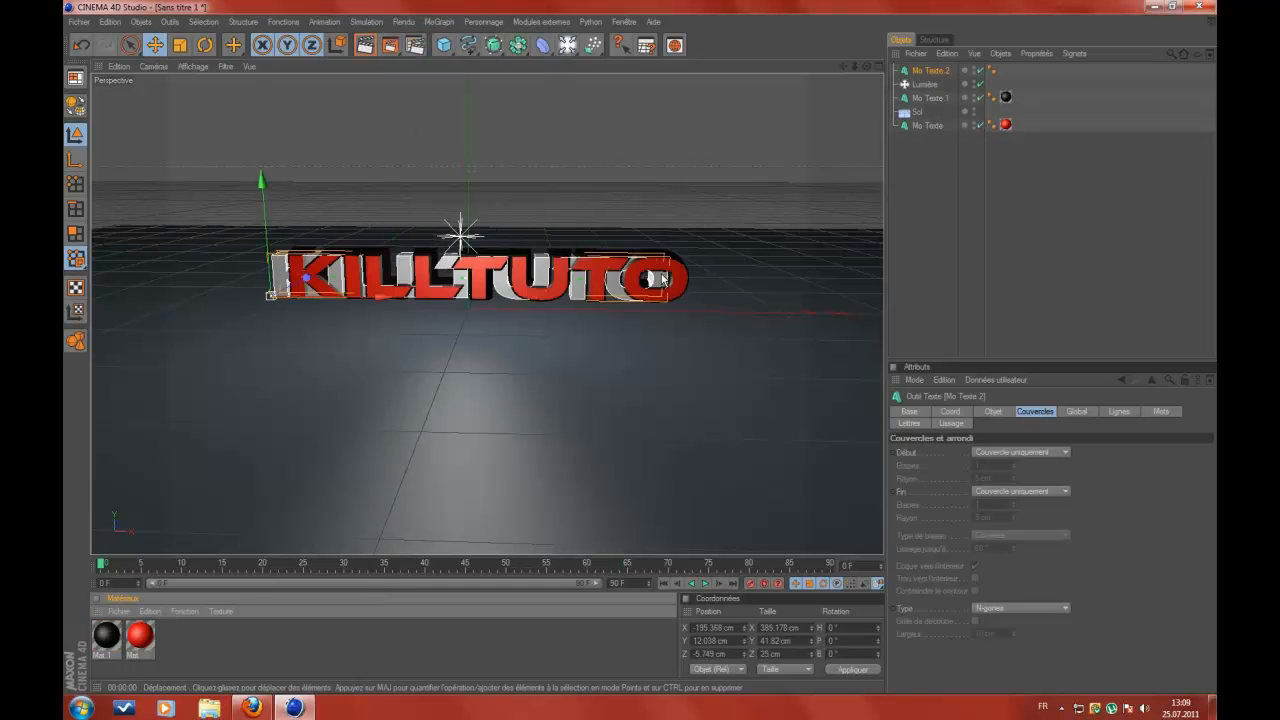
{"action": "left_click_drag", "start_coordinate": [291, 270], "coordinate": [305, 283]}
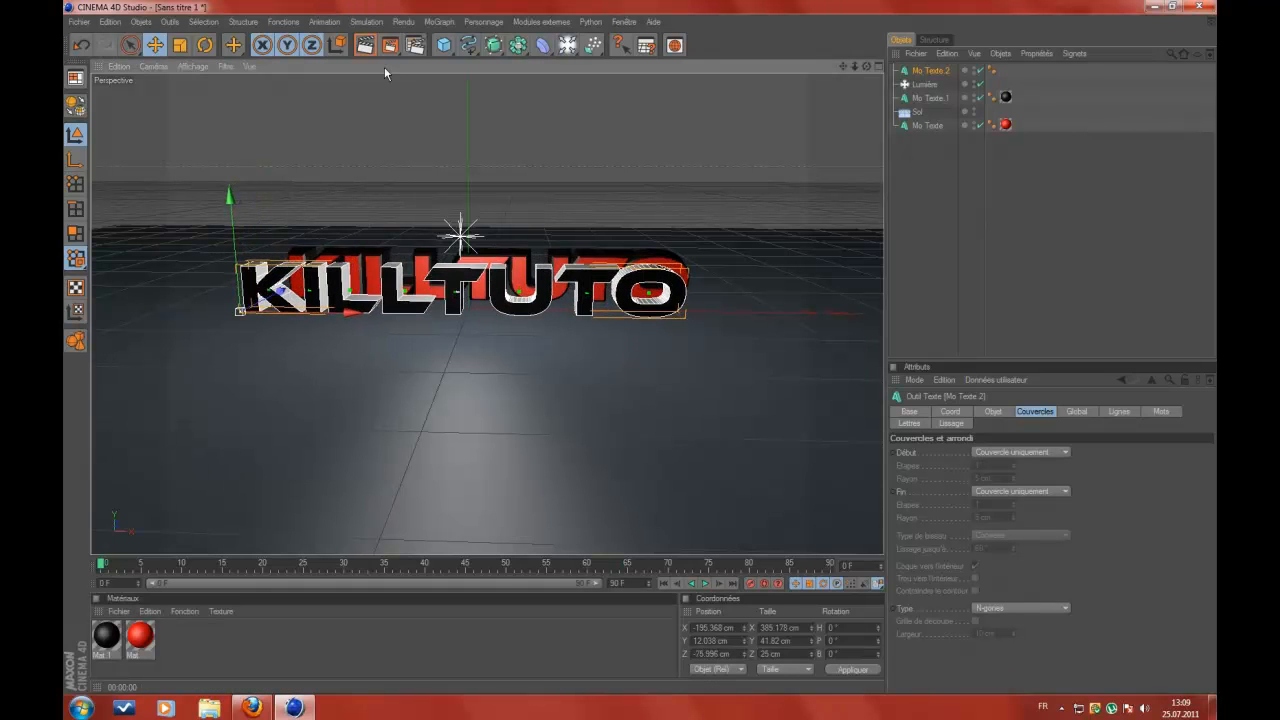
{"action": "left_click", "coordinate": [955, 412]}
{"action": "left_click", "coordinate": [993, 412]}
{"action": "left_click_drag", "start_coordinate": [956, 480], "coordinate": [924, 479]}
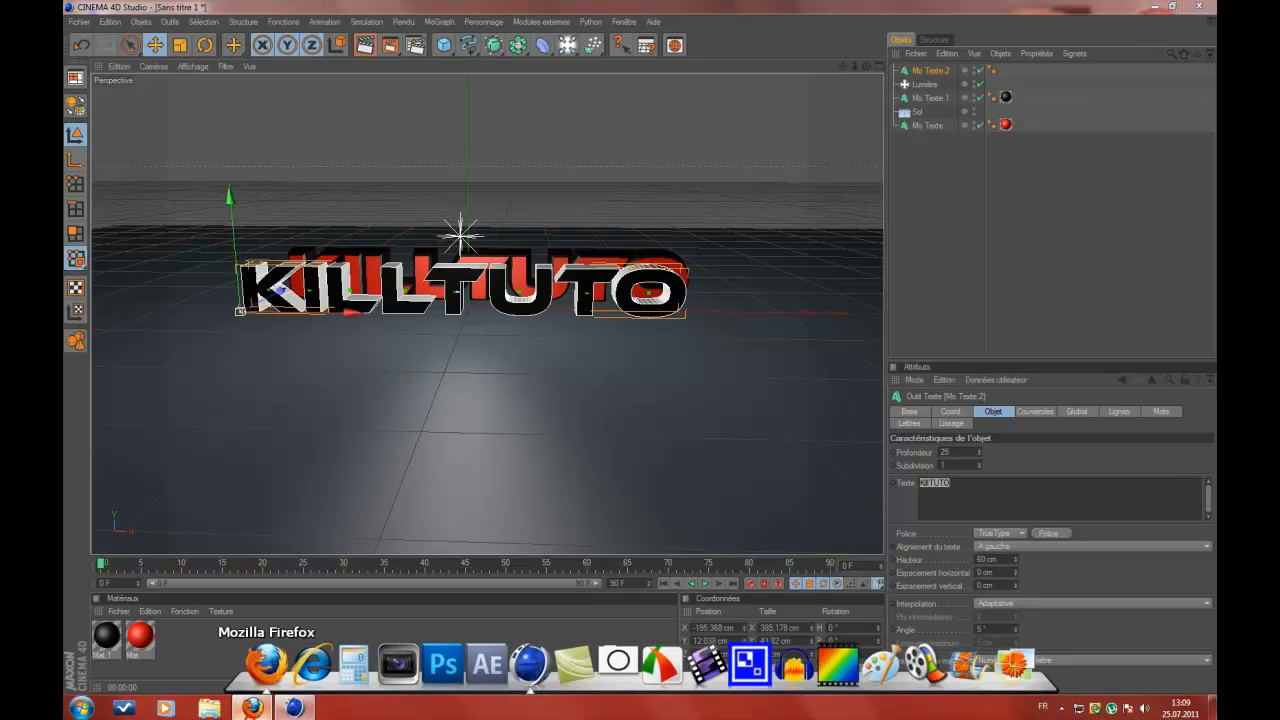
{"action": "left_click", "coordinate": [265, 662]}
{"action": "left_click", "coordinate": [287, 64]}
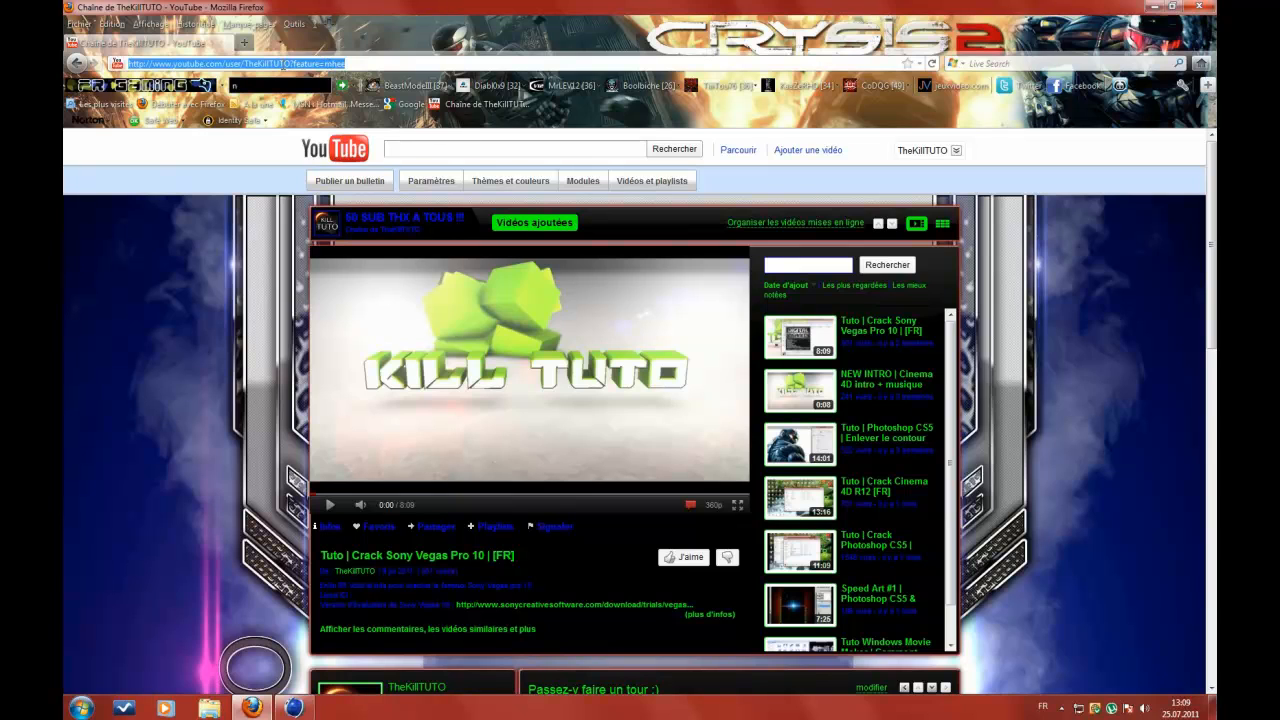
{"action": "left_click", "coordinate": [294, 705]}
{"action": "key", "text": "BackSpace"}
{"action": "type", "text": "http://www.youtube.com/user/TheKILLTUTO?feature=mhee"}
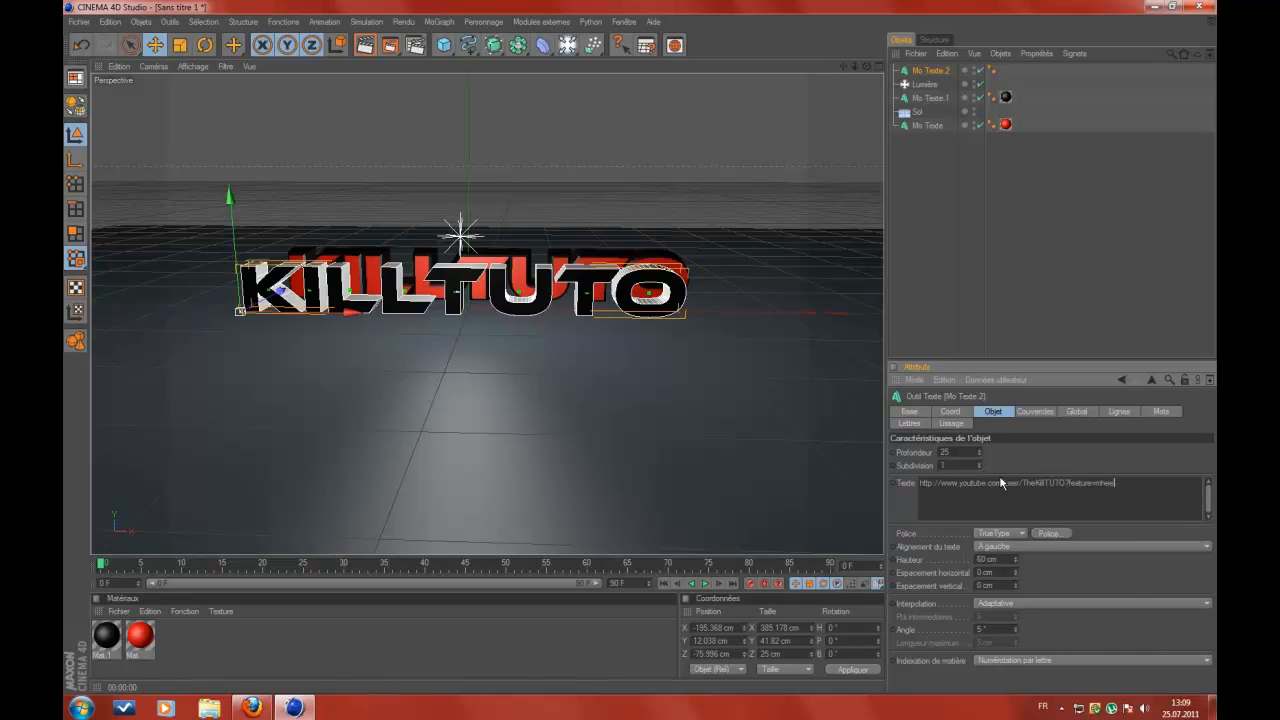
{"action": "left_click_drag", "start_coordinate": [1060, 483], "coordinate": [1139, 478]}
{"action": "key", "text": "BackSpace"}
{"action": "left_click_drag", "start_coordinate": [283, 287], "coordinate": [200, 322]}
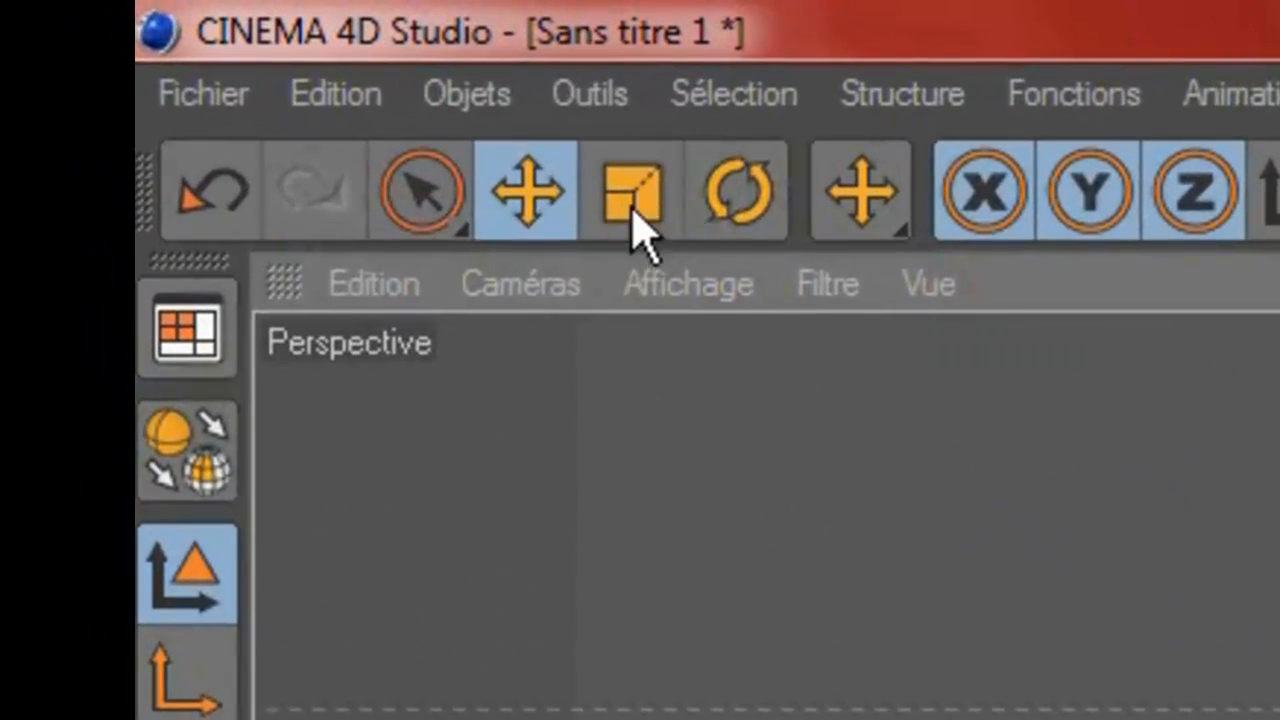
Step: Scale the URL text down uniformly to about 334 cm wide and raise it to about Y 5.6 cm
{"action": "left_click", "coordinate": [645, 222]}
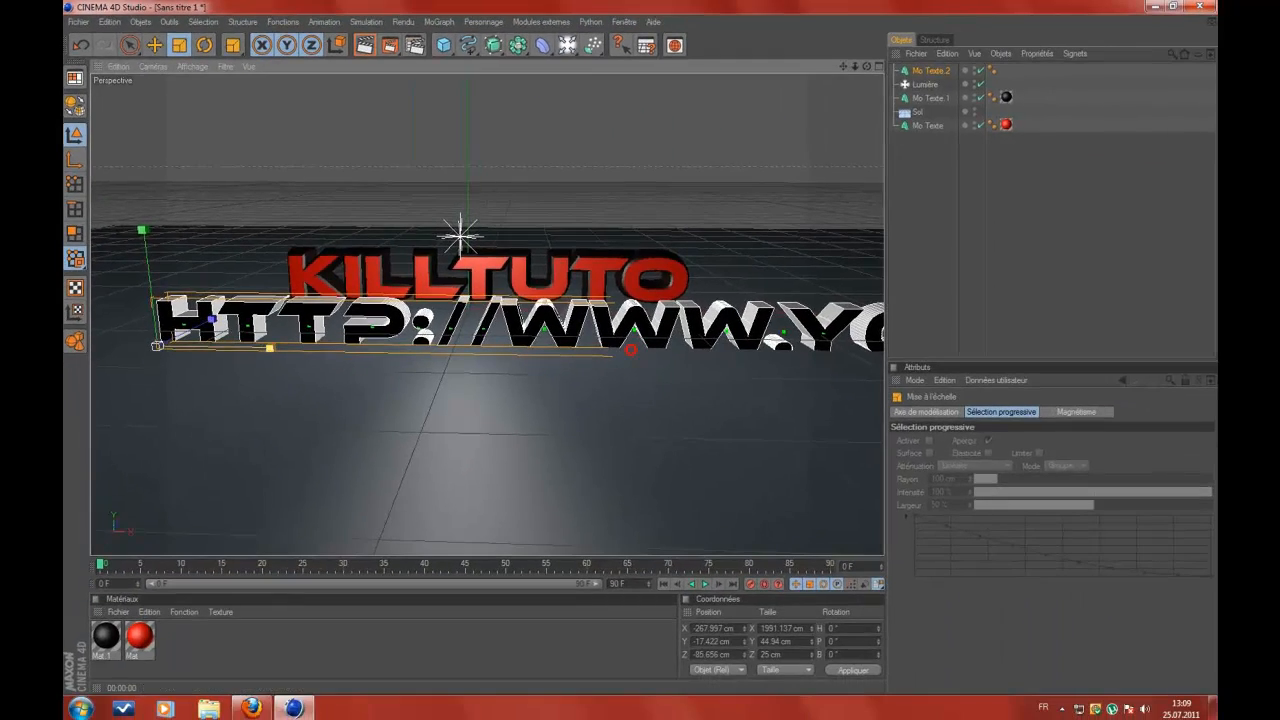
{"action": "mouse_move", "coordinate": [270, 348]}
{"action": "left_mouse_down"}
{"action": "mouse_move", "coordinate": [237, 346]}
{"action": "mouse_move", "coordinate": [266, 347]}
{"action": "left_mouse_up"}
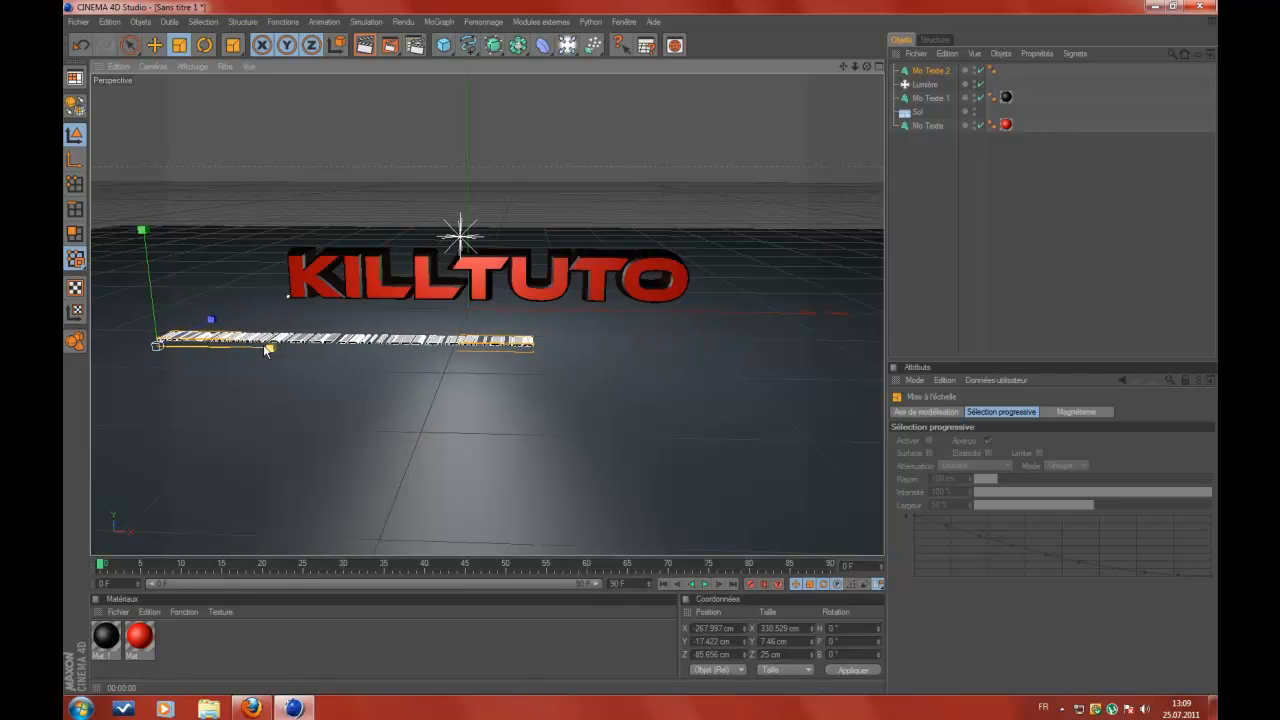
{"action": "left_click_drag", "start_coordinate": [154, 306], "coordinate": [150, 260]}
{"action": "key", "text": "e"}
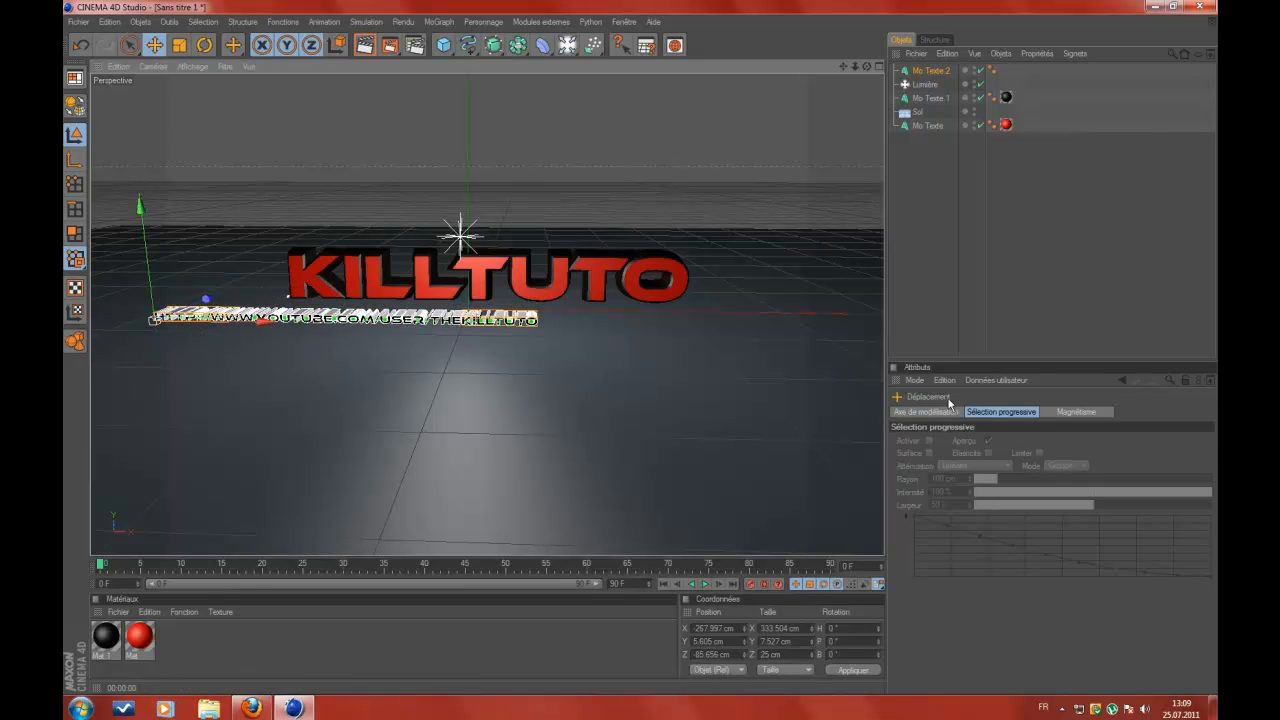
Step: Set the extrusion depth (Profondeur) of Mo Texte.2 to 10
{"action": "left_click", "coordinate": [946, 72]}
{"action": "left_click", "coordinate": [956, 453]}
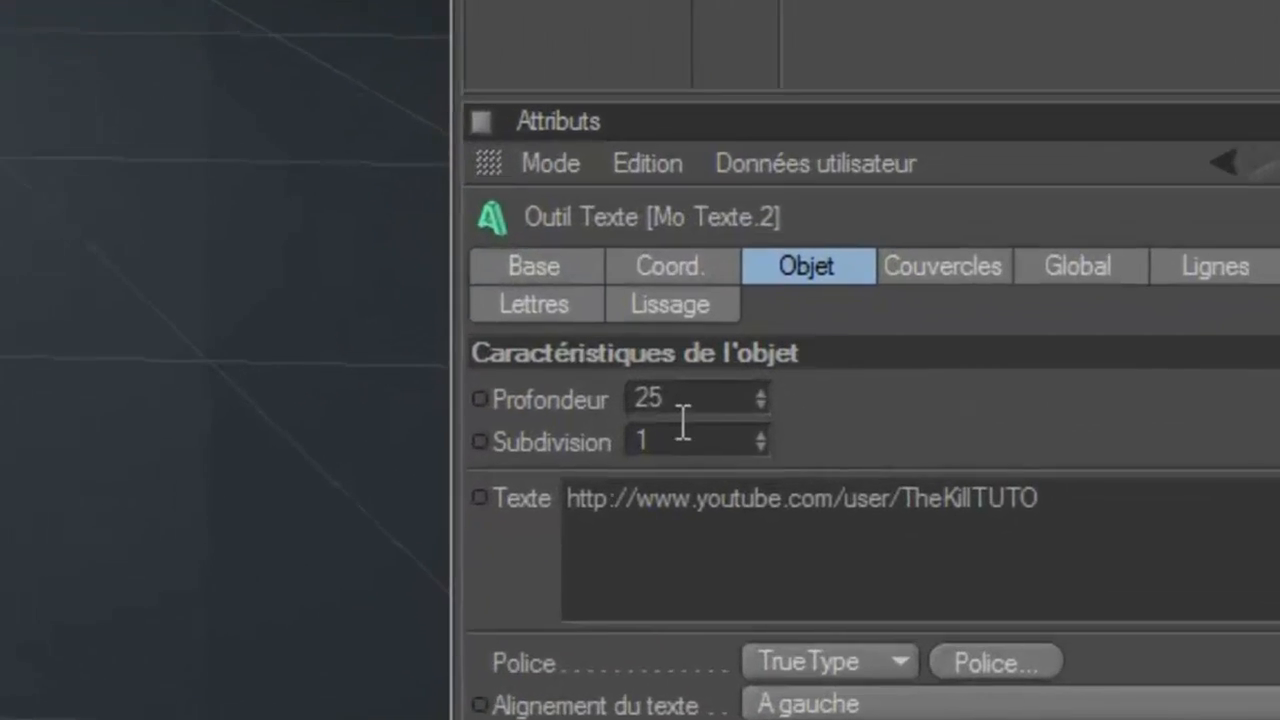
{"action": "double_click", "coordinate": [920, 452]}
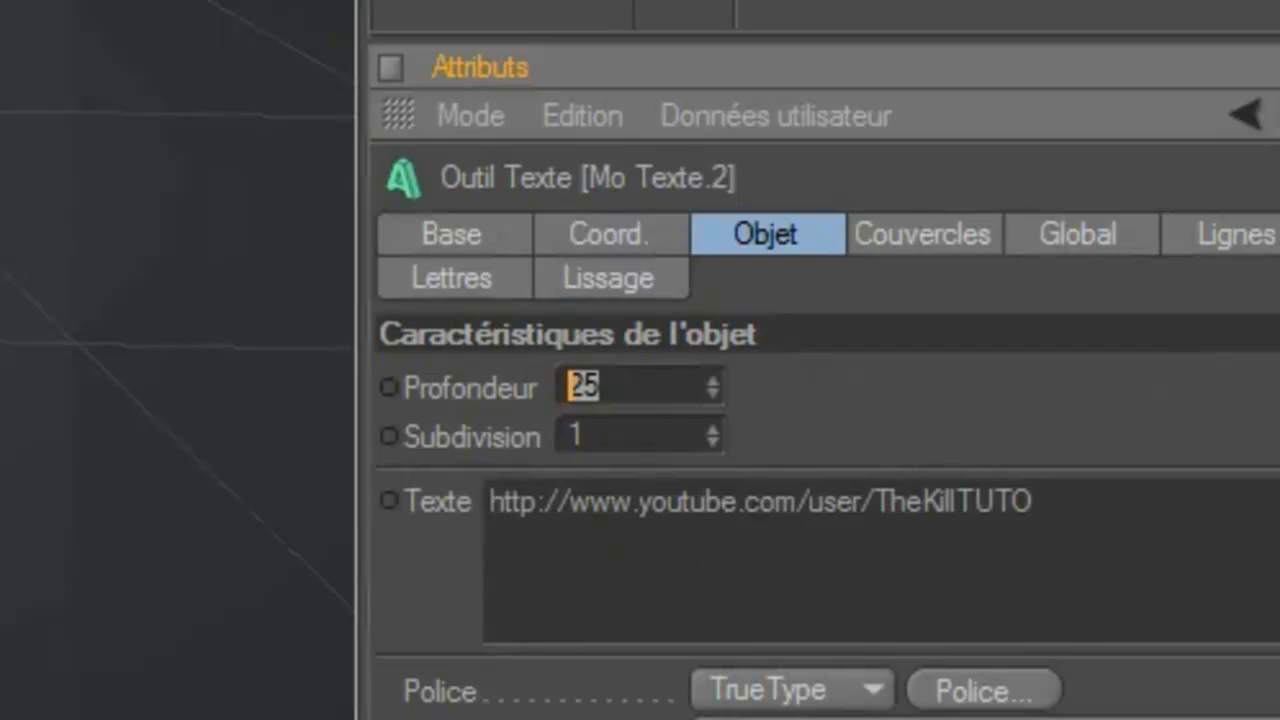
{"action": "type", "text": "10"}
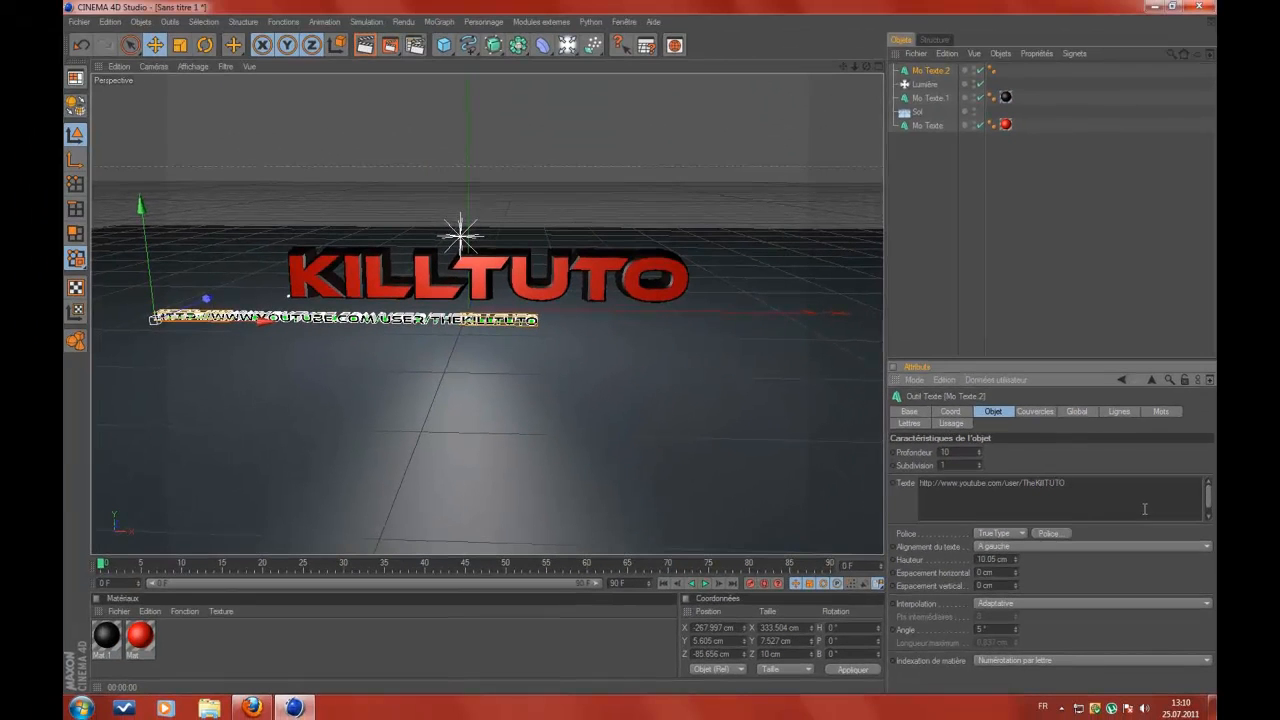
Step: Move the URL text far in front of KILLTUTO, to about X -158 cm, Z -644 cm
{"action": "left_click_drag", "start_coordinate": [648, 345], "coordinate": [395, 285]}
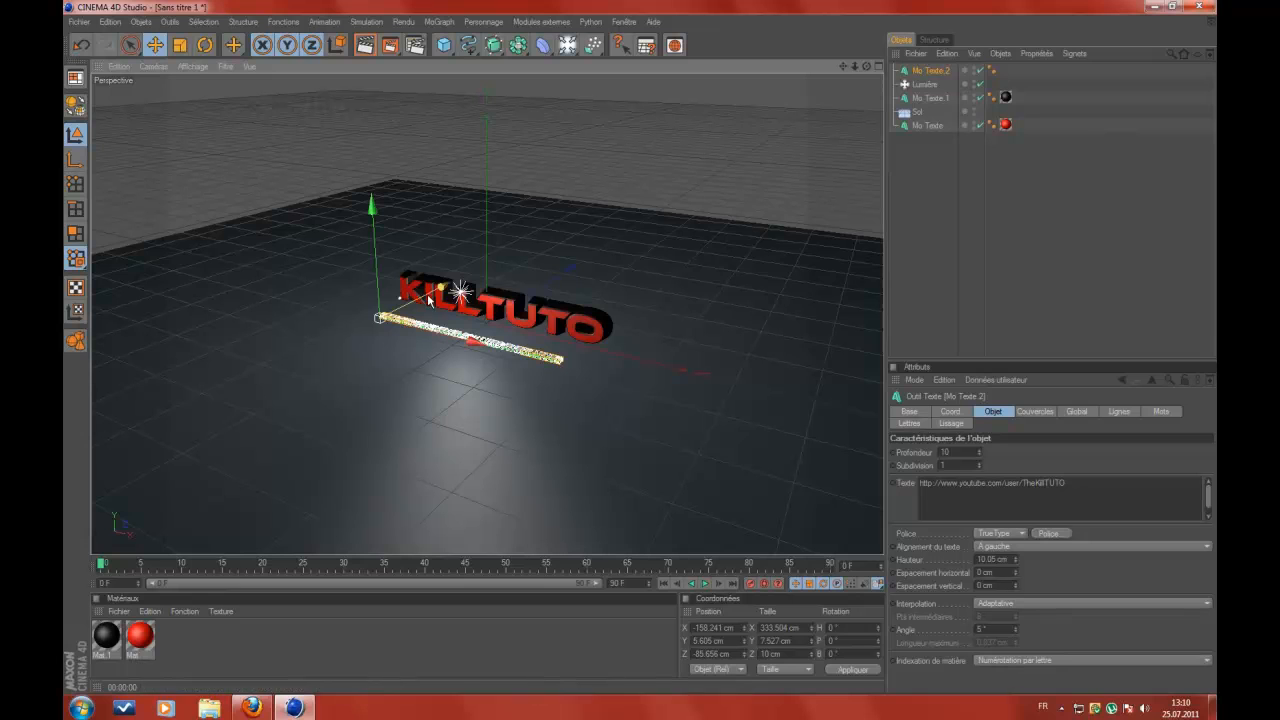
{"action": "mouse_move", "coordinate": [868, 66]}
{"action": "left_mouse_down"}
{"action": "mouse_move", "coordinate": [641, 347]}
{"action": "mouse_move", "coordinate": [868, 66]}
{"action": "left_mouse_up"}
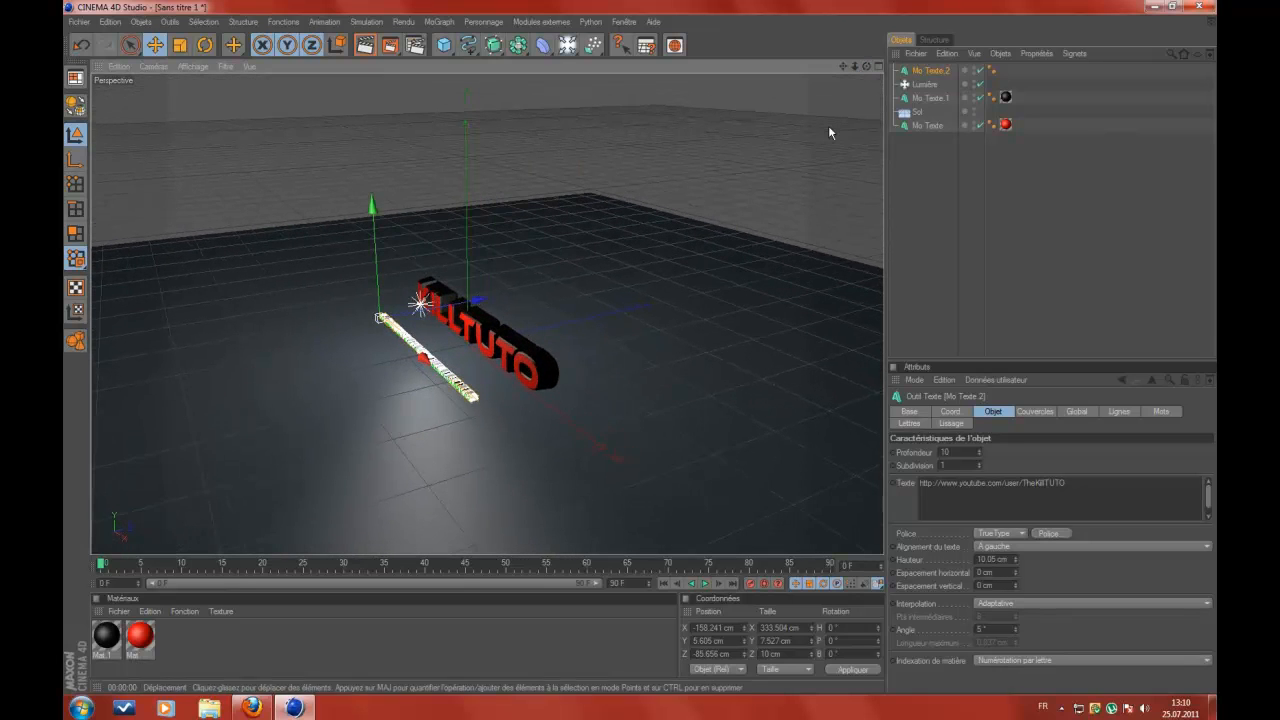
{"action": "scroll", "coordinate": [694, 232], "scroll_direction": "down", "scroll_amount": 1}
{"action": "left_click_drag", "start_coordinate": [843, 66], "coordinate": [640, 346]}
{"action": "left_click_drag", "start_coordinate": [580, 277], "coordinate": [491, 289]}
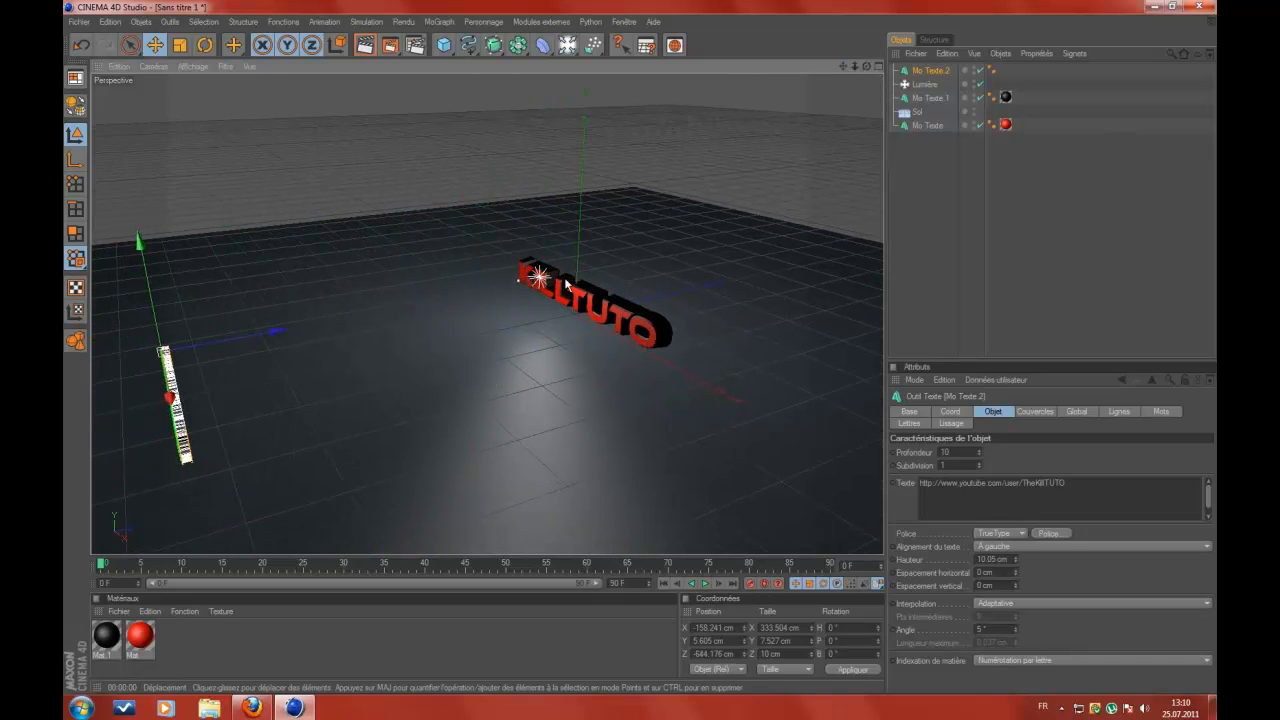
Step: Set the animation length to 150 frames and extend the timeline's preview range to frame 150
{"action": "left_click", "coordinate": [948, 412]}
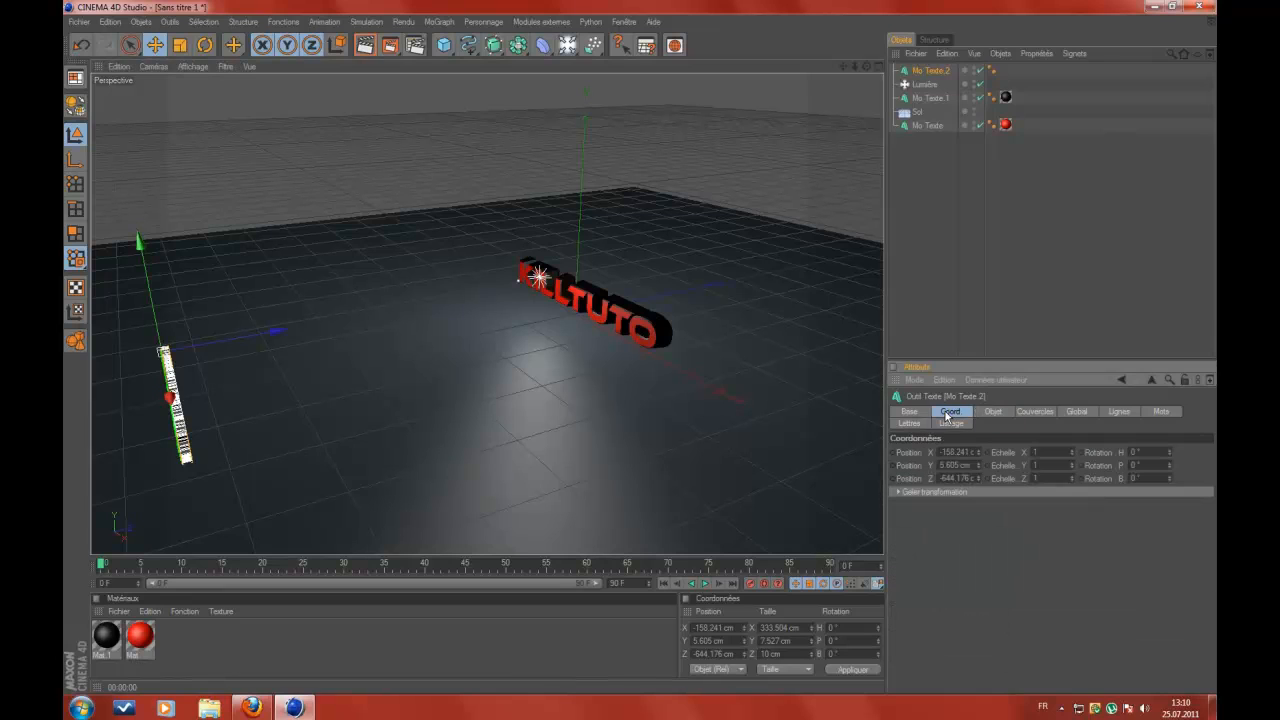
{"action": "left_click", "coordinate": [616, 582]}
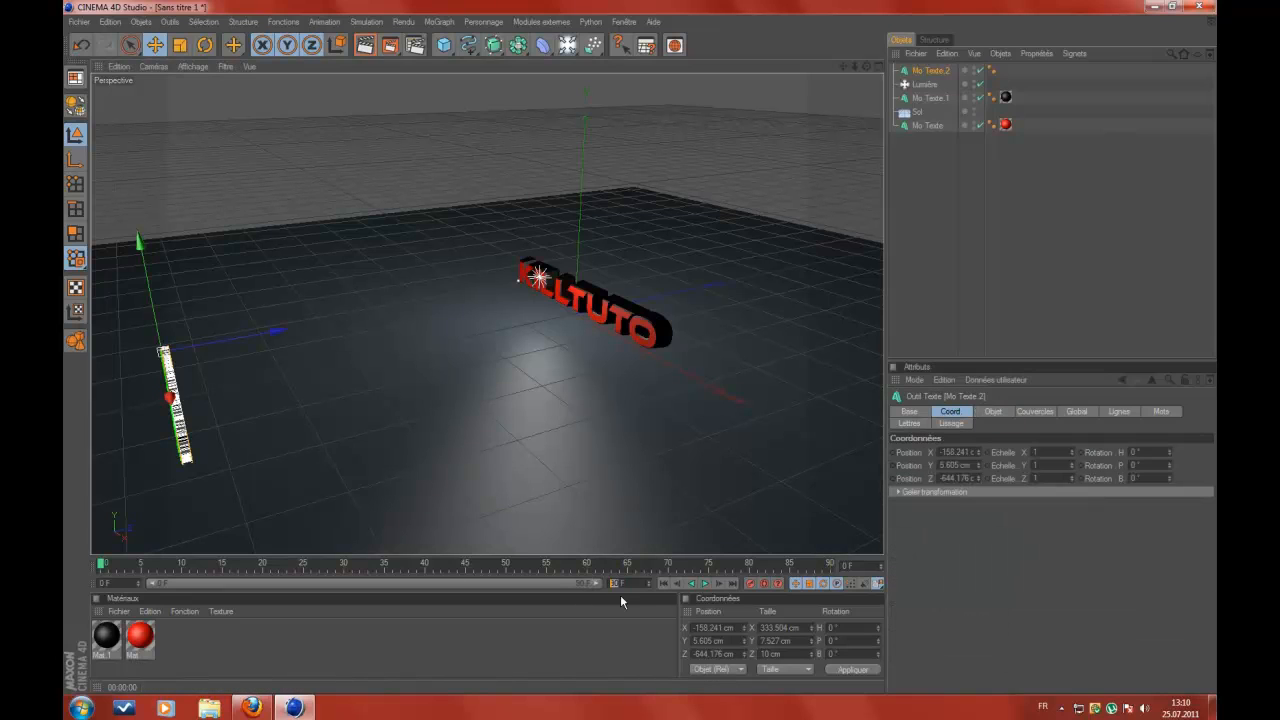
{"action": "type", "text": "150"}
{"action": "key", "text": "Return"}
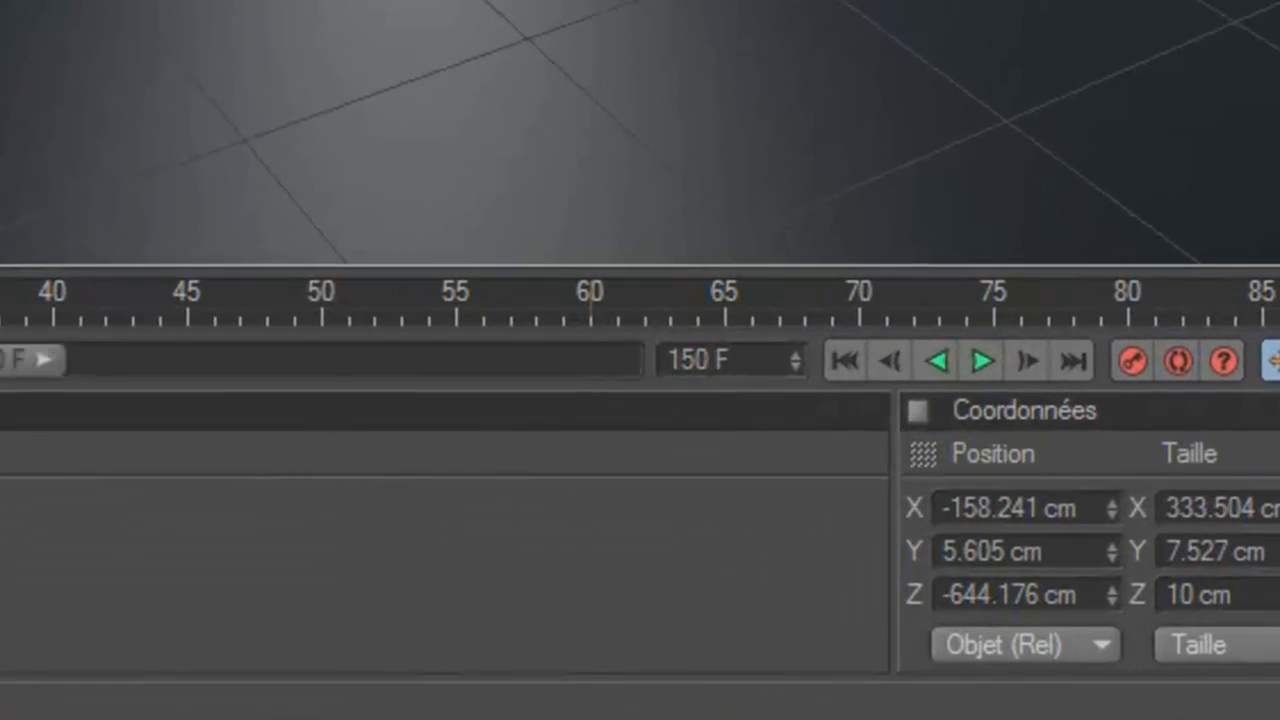
{"action": "left_click_drag", "start_coordinate": [42, 352], "coordinate": [668, 342]}
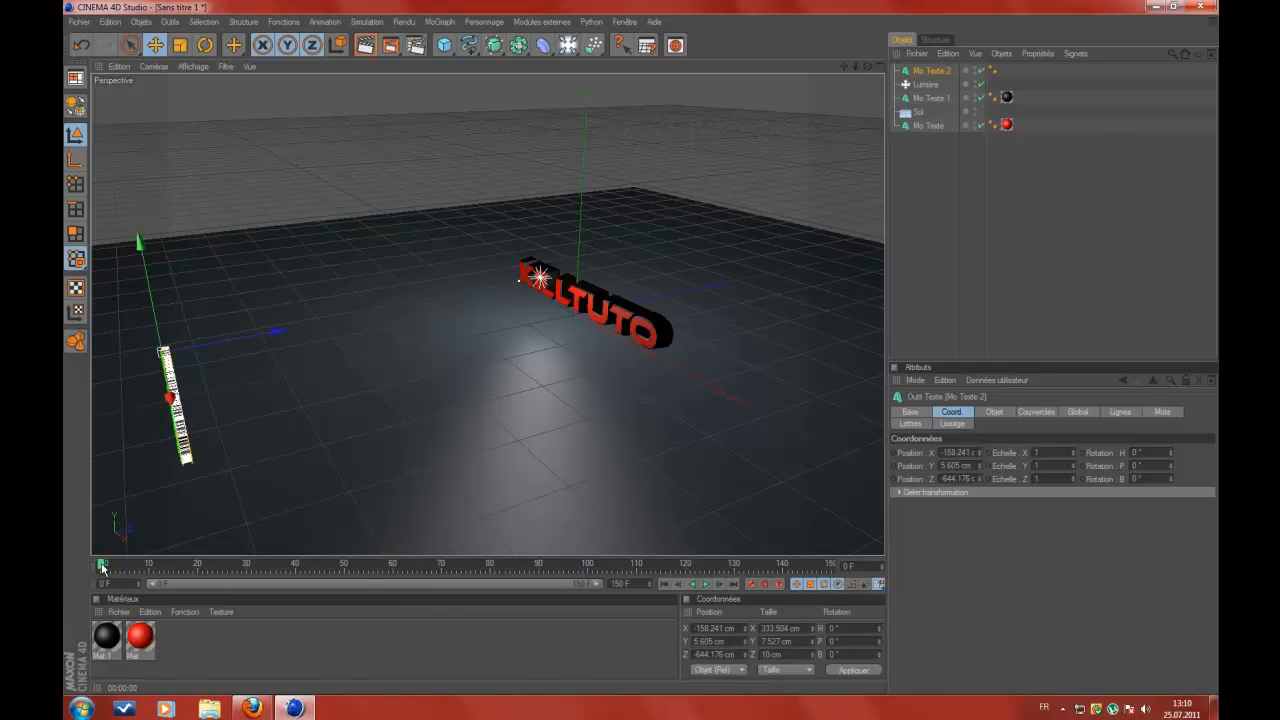
Step: Go to frame 70 and move the URL text along Z to about -623 cm
{"action": "left_click_drag", "start_coordinate": [101, 566], "coordinate": [438, 570]}
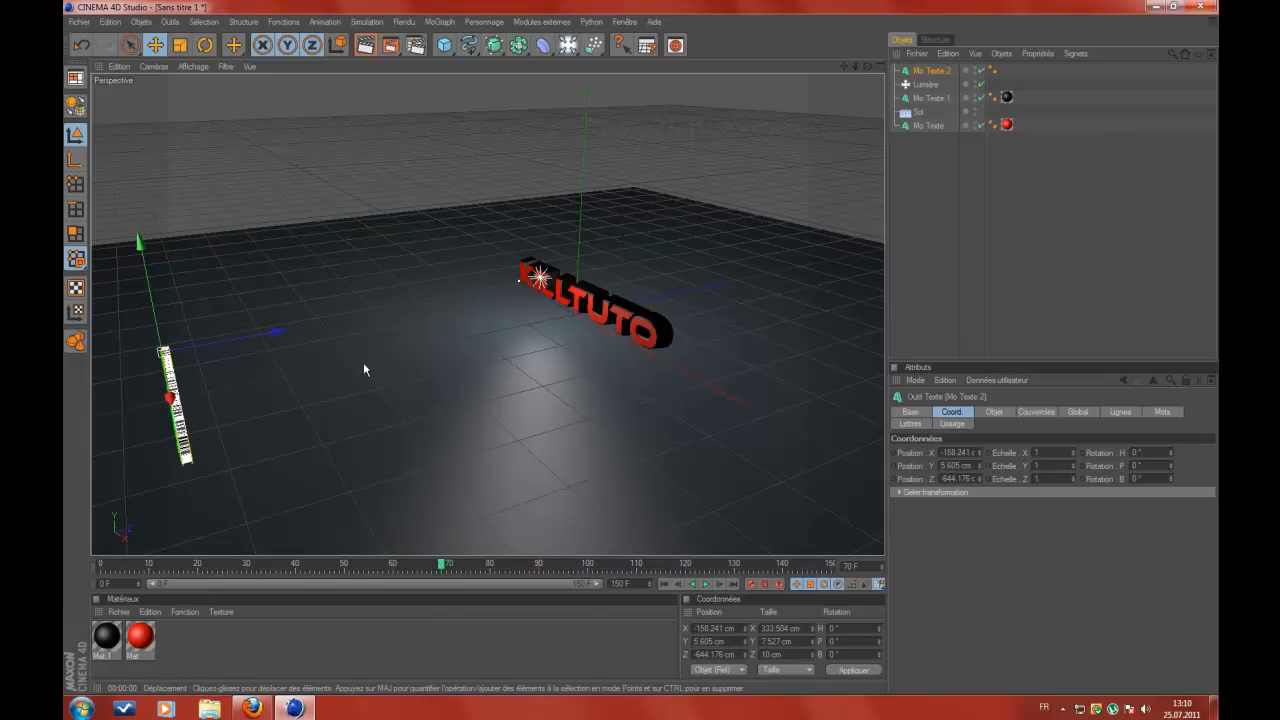
{"action": "left_click_drag", "start_coordinate": [272, 337], "coordinate": [286, 332]}
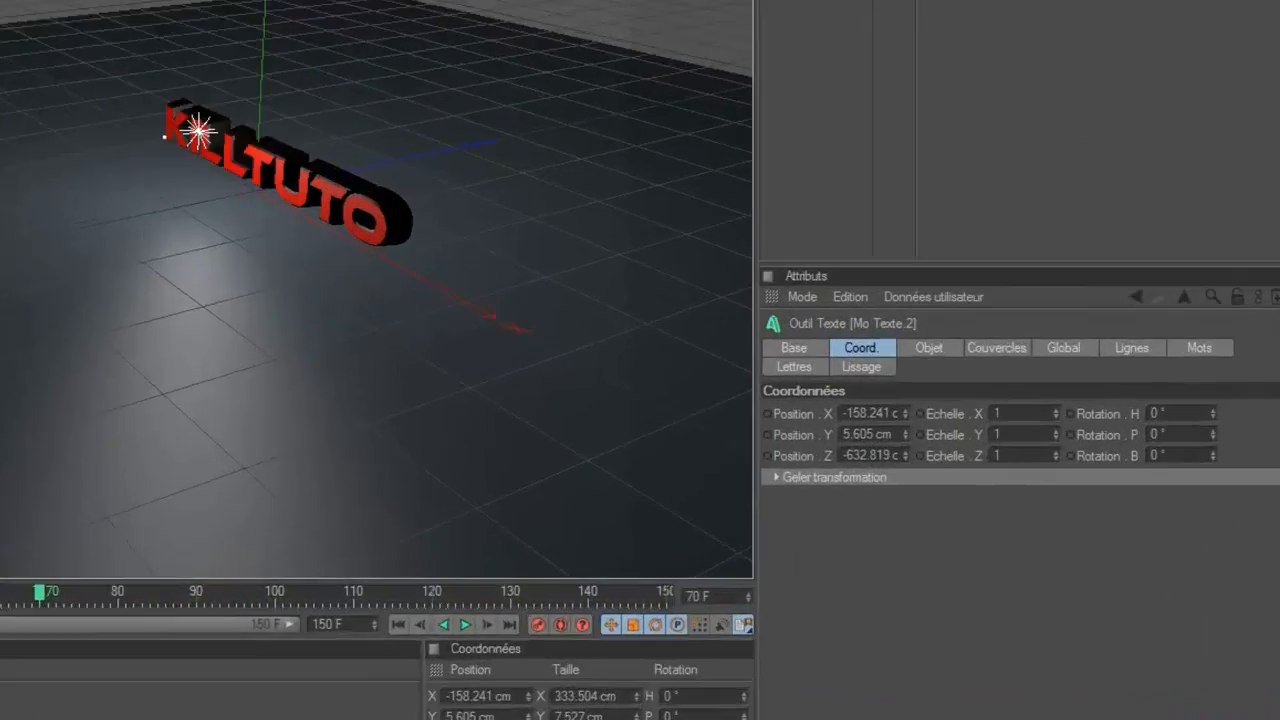
{"action": "mouse_move", "coordinate": [2, 241]}
{"action": "left_mouse_down"}
{"action": "mouse_move", "coordinate": [45, 226]}
{"action": "mouse_move", "coordinate": [12, 238]}
{"action": "left_mouse_up"}
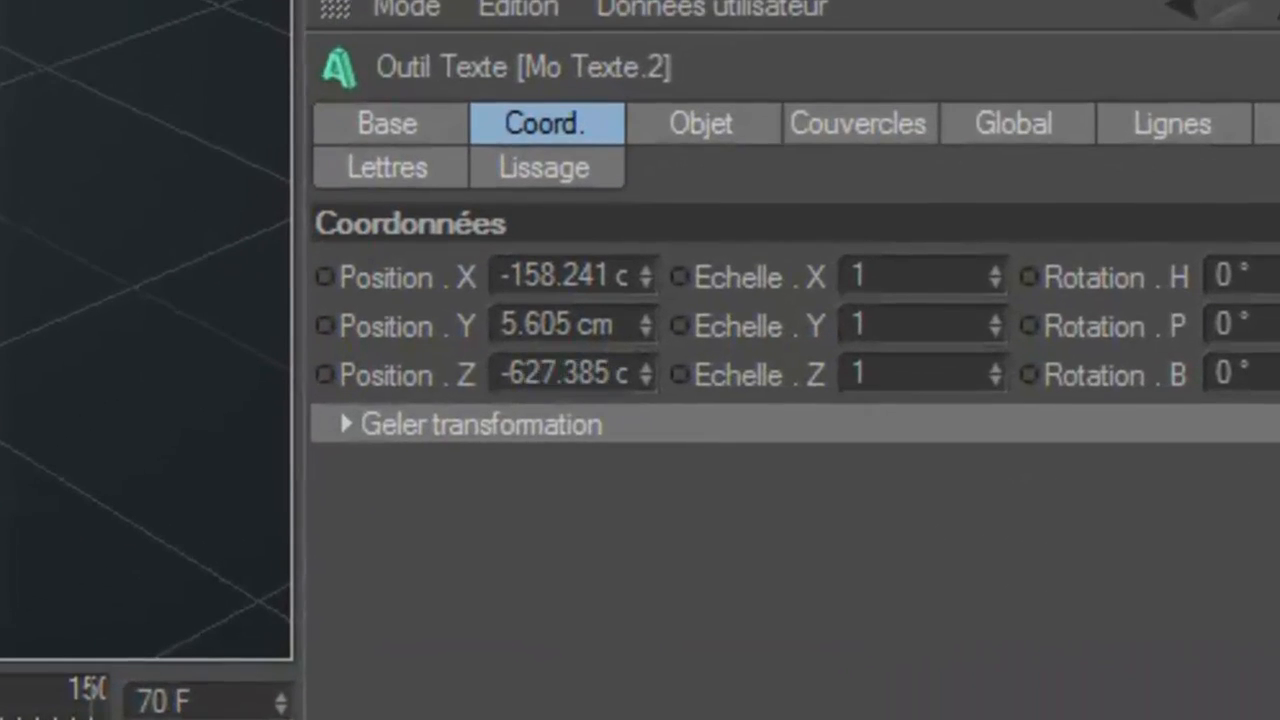
{"action": "left_click_drag", "start_coordinate": [288, 331], "coordinate": [290, 329]}
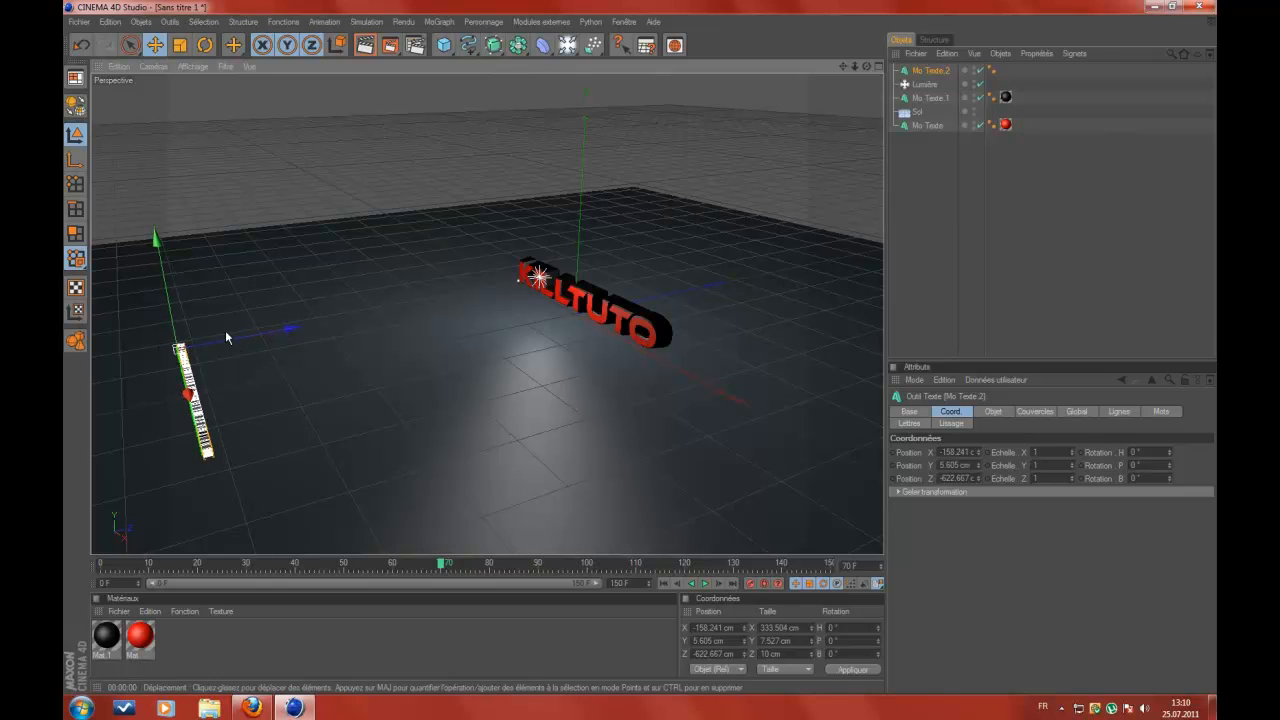
Step: Record keyframes at frame 70 for the URL text's Position Z and its Rotation H, P and B
{"action": "key", "text": "ctrl"}
{"action": "left_click", "coordinate": [895, 479], "text": "ctrl"}
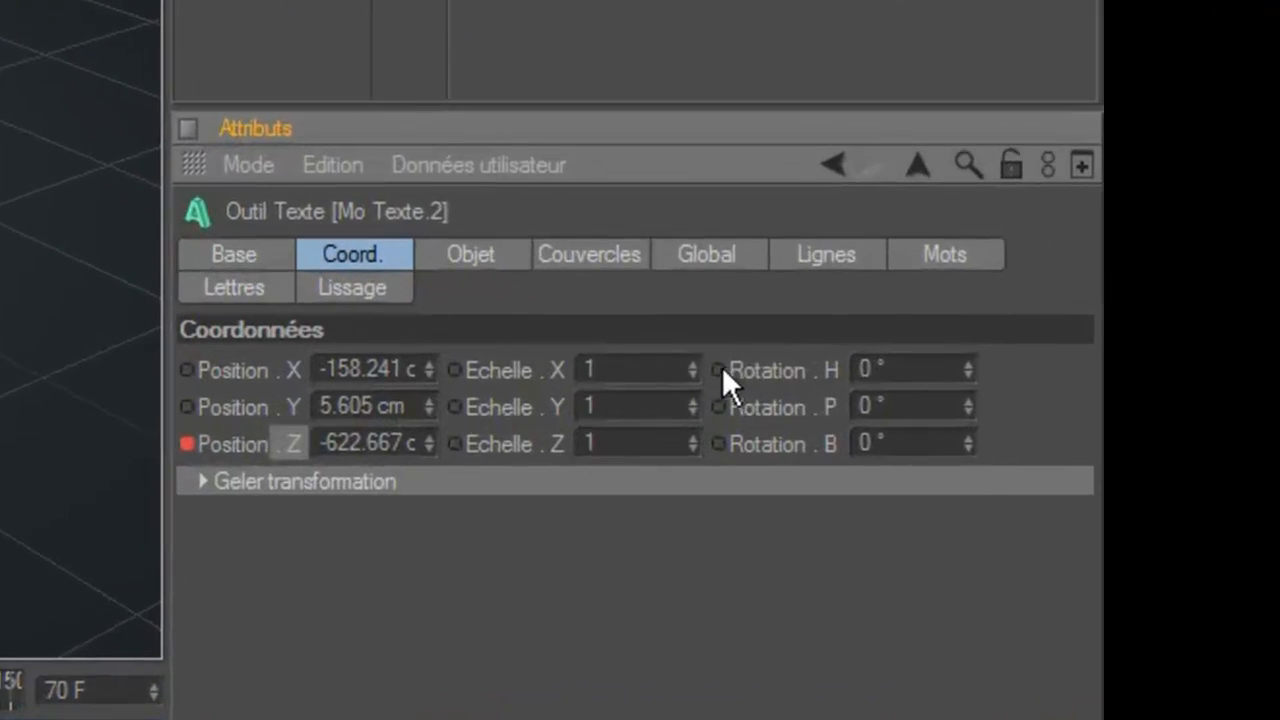
{"action": "left_click", "coordinate": [717, 370], "text": "ctrl"}
{"action": "left_click", "coordinate": [717, 407], "text": "ctrl"}
{"action": "left_click", "coordinate": [717, 443], "text": "ctrl"}
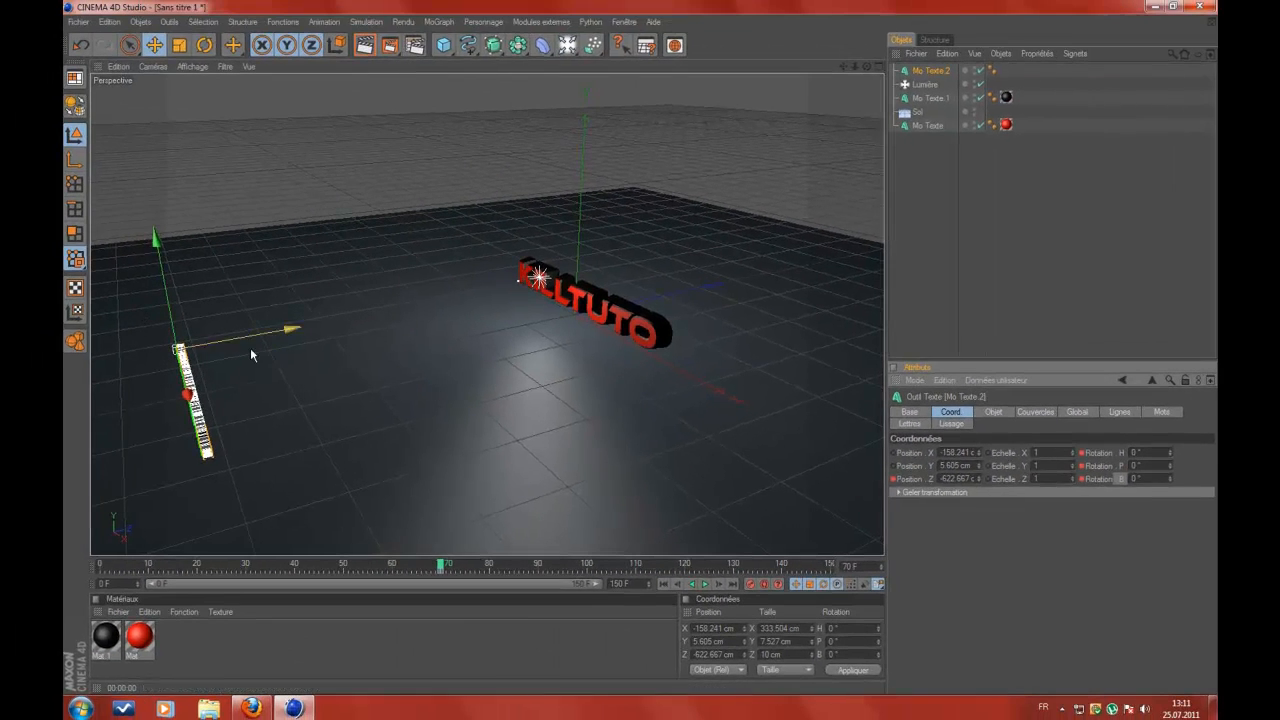
{"action": "left_click_drag", "start_coordinate": [441, 570], "coordinate": [530, 566]}
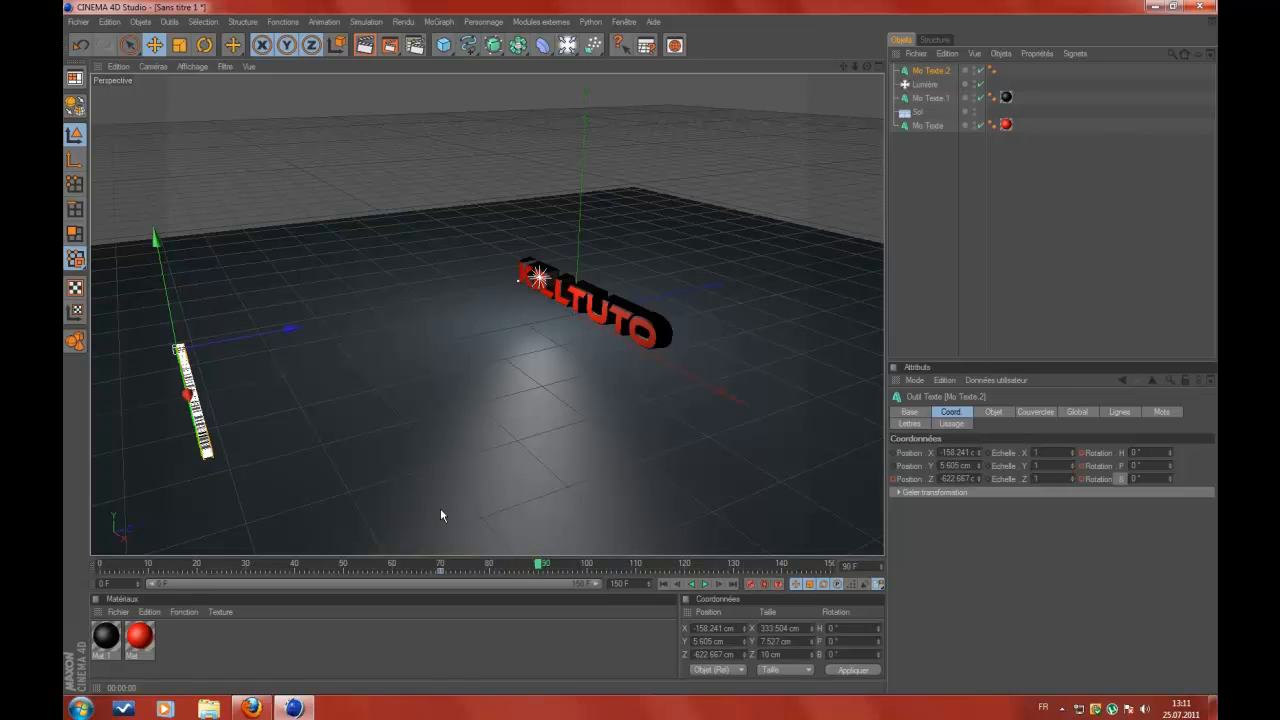
{"action": "left_click_drag", "start_coordinate": [224, 349], "coordinate": [246, 344]}
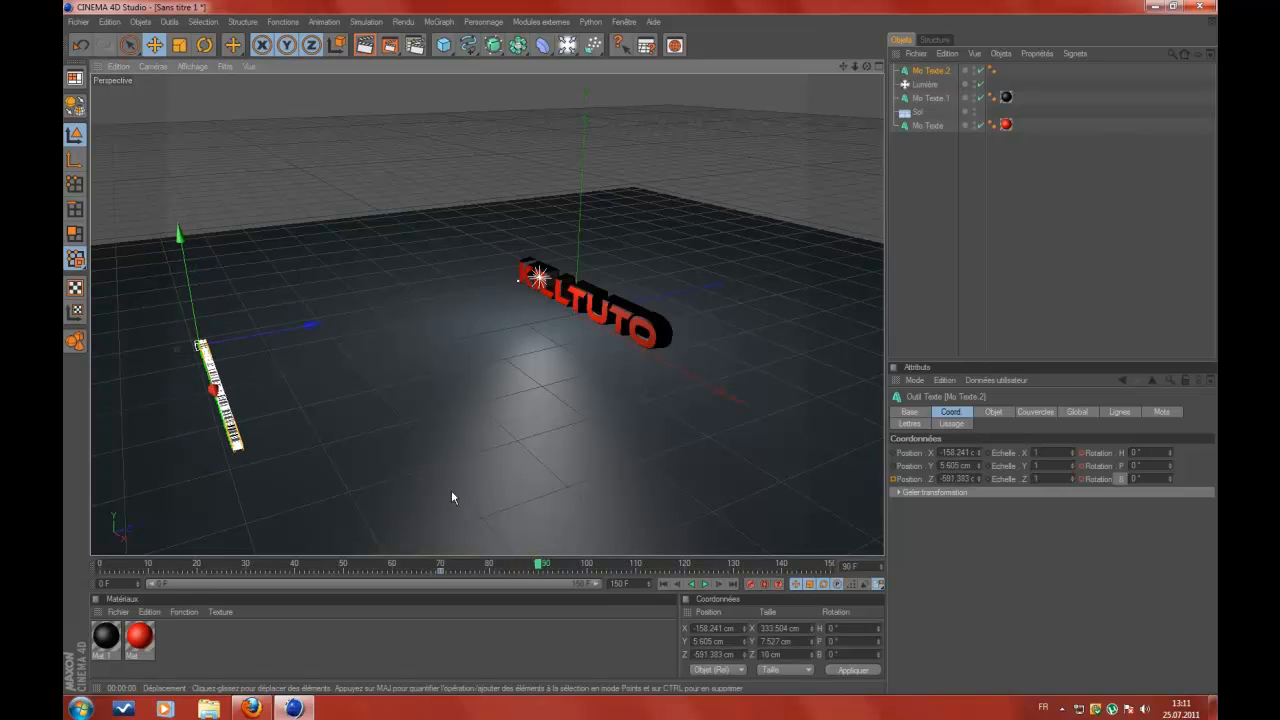
{"action": "left_click", "coordinate": [533, 567]}
Step: Go to frame 85 and move the URL text to about Y 104 cm, Z -283 cm
{"action": "left_click_drag", "start_coordinate": [523, 569], "coordinate": [515, 572]}
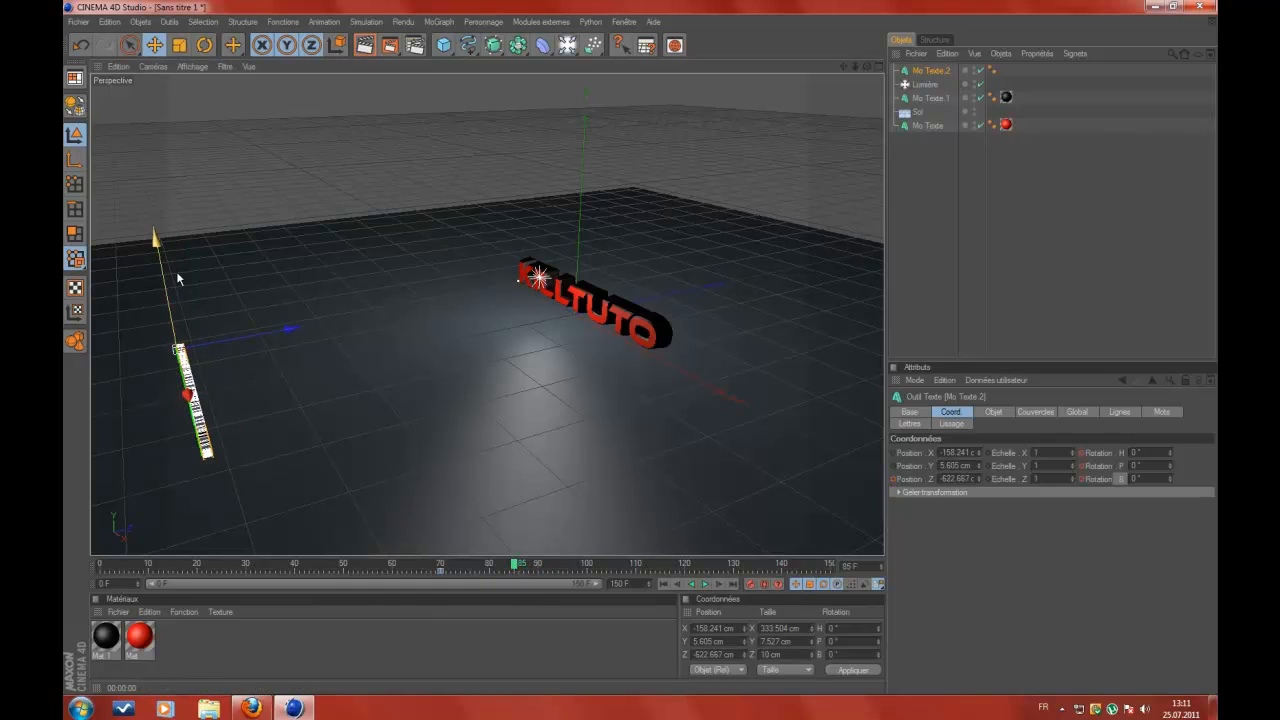
{"action": "left_click_drag", "start_coordinate": [217, 343], "coordinate": [429, 305]}
{"action": "scroll", "coordinate": [217, 346], "scroll_direction": "up", "scroll_amount": 3}
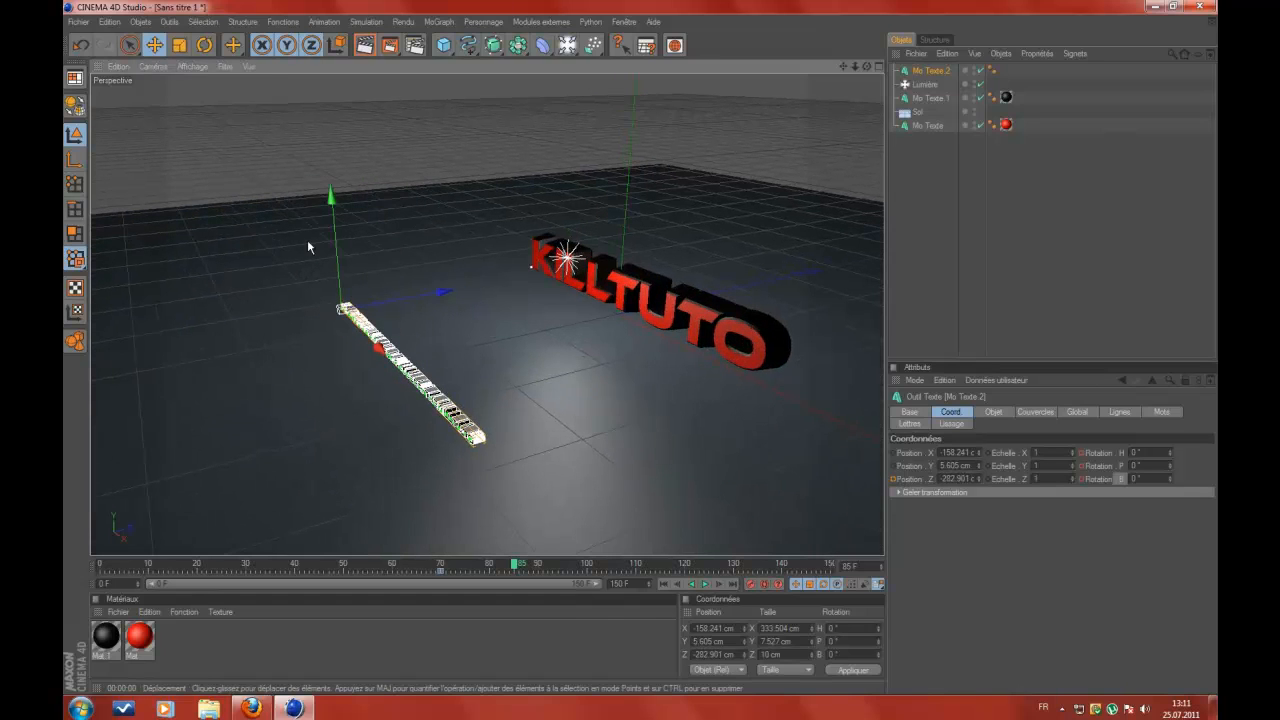
{"action": "left_click_drag", "start_coordinate": [338, 260], "coordinate": [338, 176]}
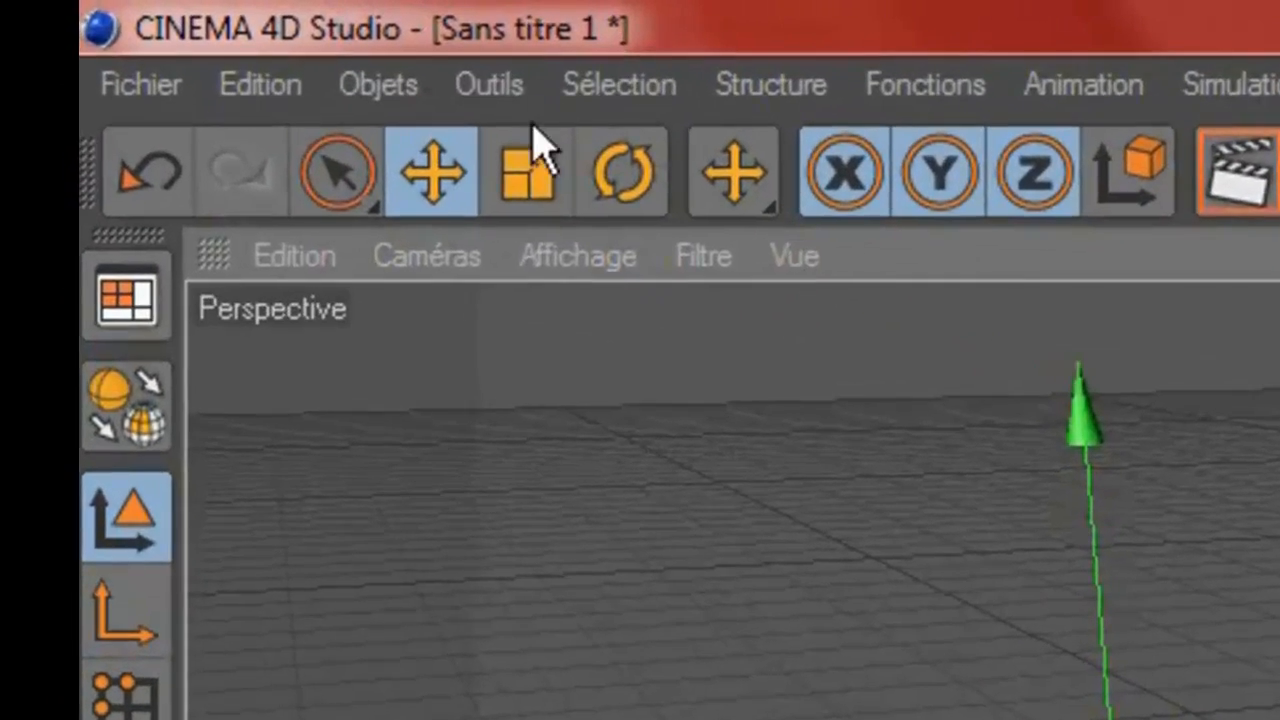
Step: Rotate the URL text to a pitch of about -309° and record Position Z and Rotation P keyframes at frame 85
{"action": "left_click", "coordinate": [638, 186]}
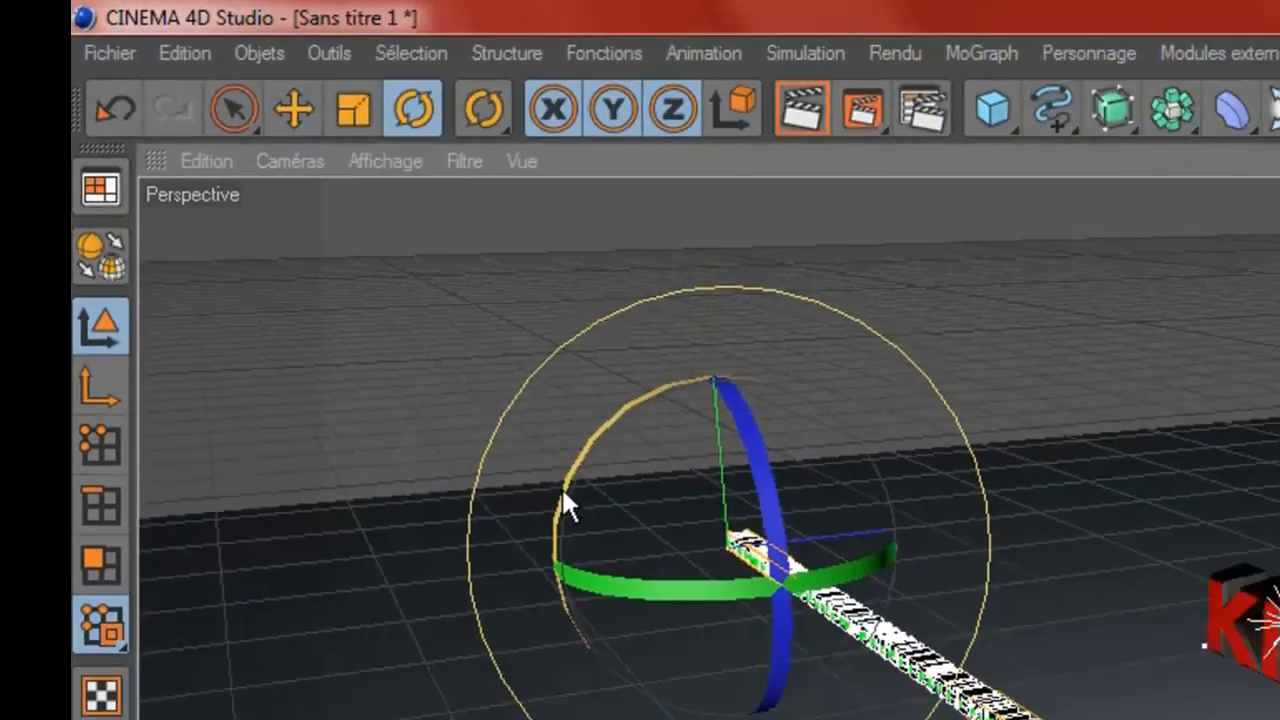
{"action": "left_click_drag", "start_coordinate": [562, 489], "coordinate": [657, 597]}
{"action": "mouse_move", "coordinate": [304, 247]}
{"action": "left_mouse_down"}
{"action": "mouse_move", "coordinate": [291, 221]}
{"action": "mouse_move", "coordinate": [302, 256]}
{"action": "mouse_move", "coordinate": [287, 238]}
{"action": "mouse_move", "coordinate": [292, 253]}
{"action": "left_mouse_up"}
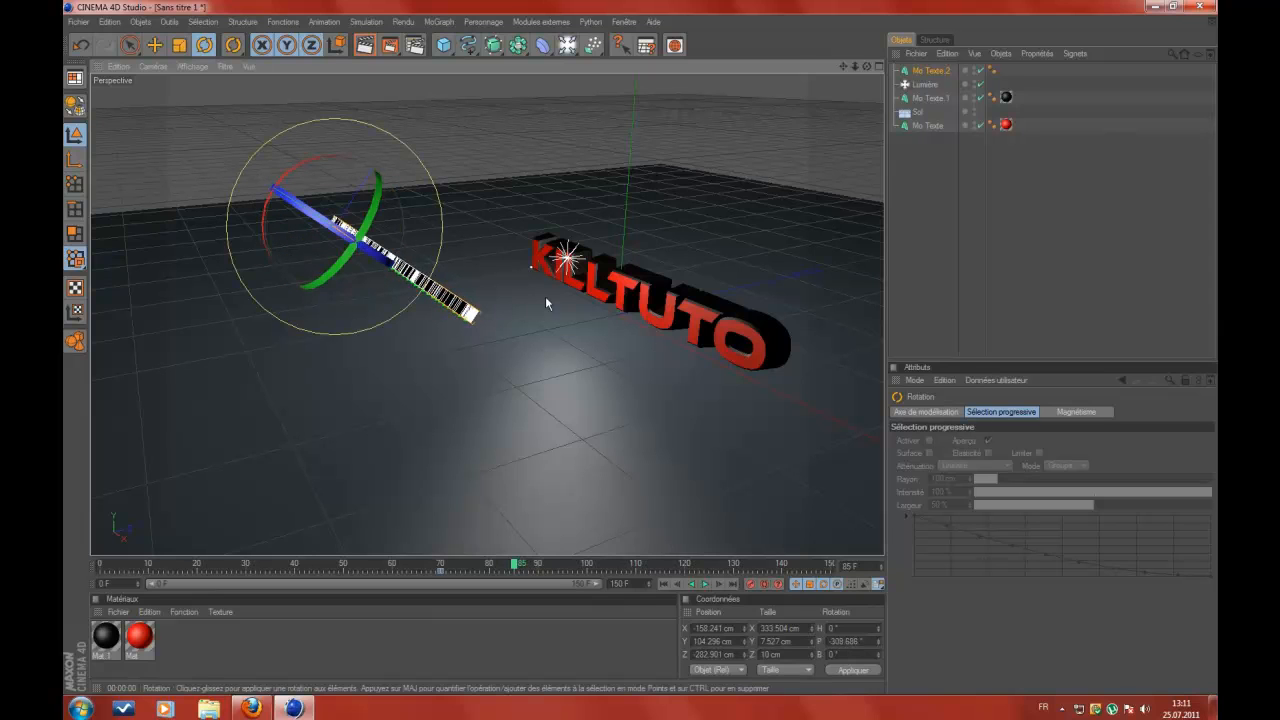
{"action": "left_click", "coordinate": [920, 71]}
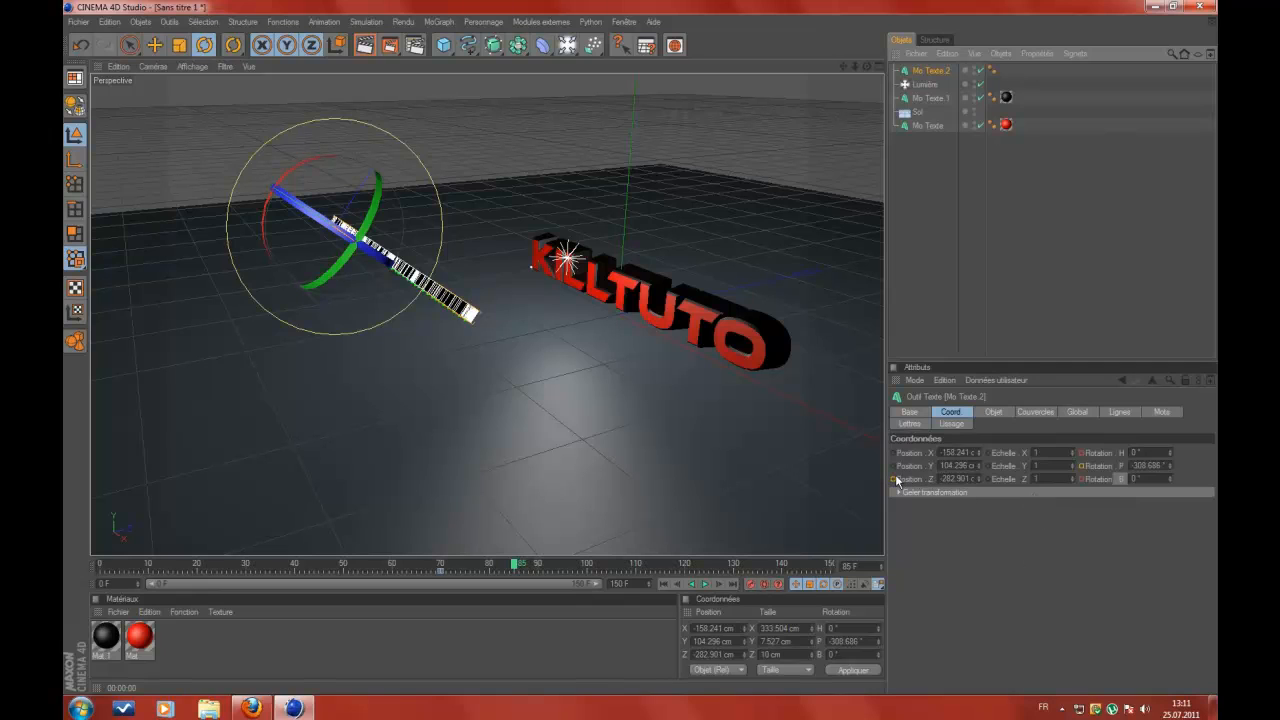
{"action": "key", "text": "ctrl"}
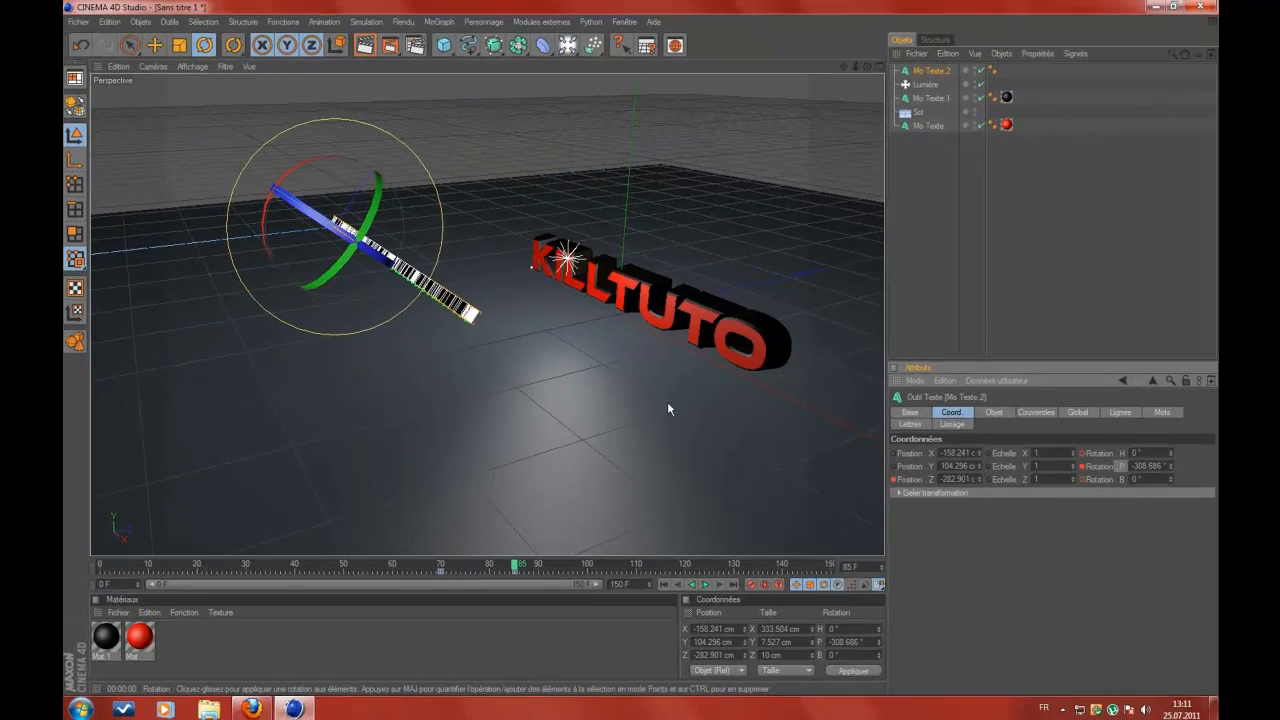
{"action": "key", "text": "e"}
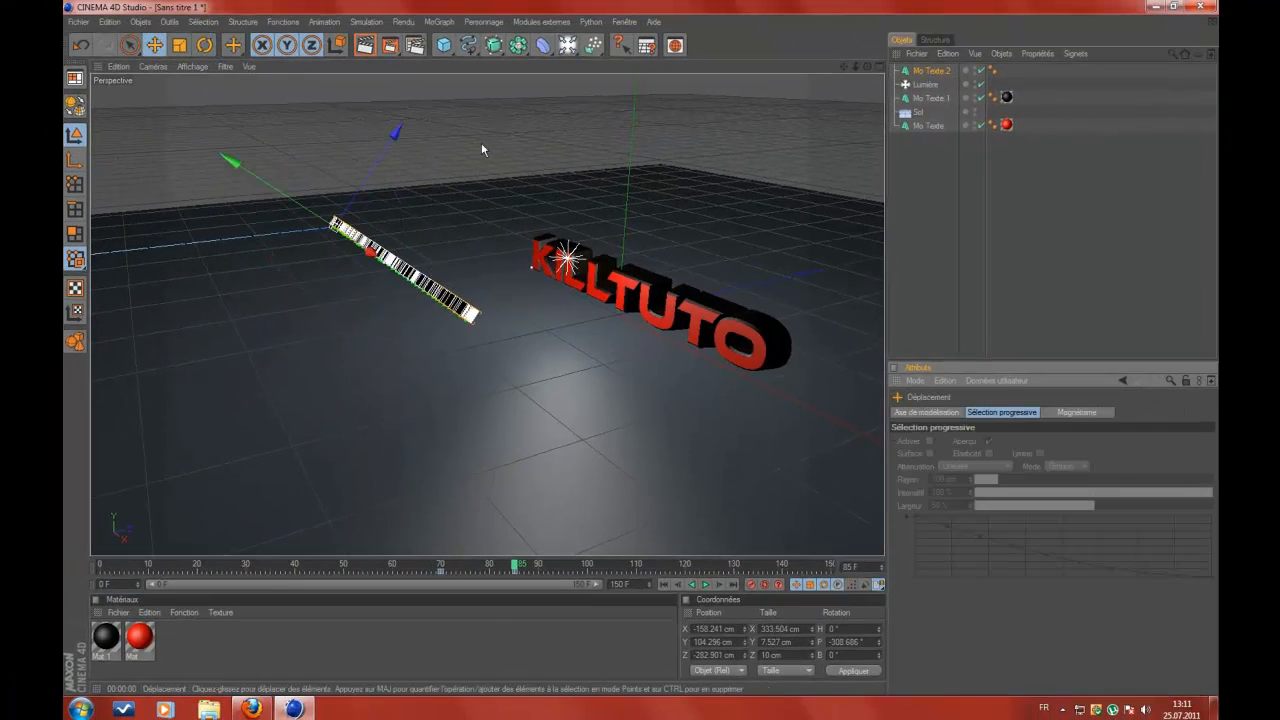
{"action": "left_click", "coordinate": [204, 45]}
{"action": "left_click_drag", "start_coordinate": [265, 224], "coordinate": [305, 185]}
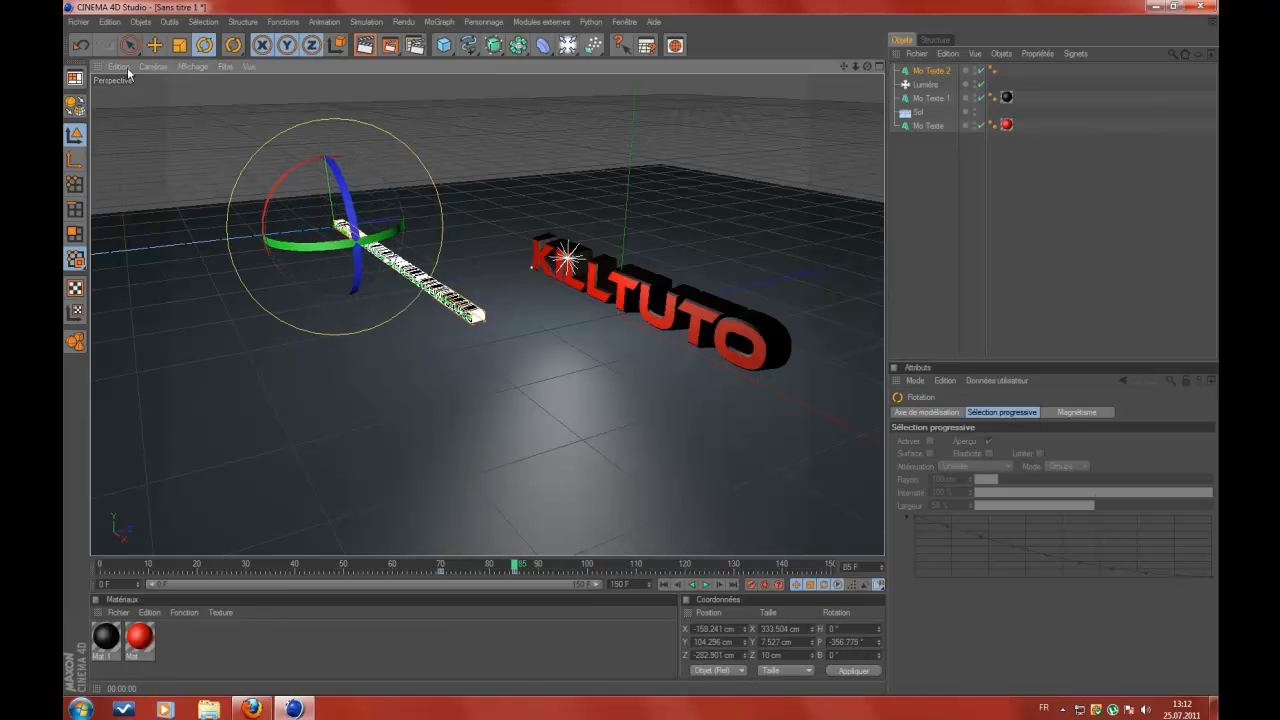
{"action": "key", "text": "e"}
{"action": "left_click_drag", "start_coordinate": [577, 186], "coordinate": [628, 177]}
{"action": "mouse_move", "coordinate": [867, 66]}
{"action": "left_mouse_down"}
{"action": "mouse_move", "coordinate": [925, 46]}
{"action": "mouse_move", "coordinate": [868, 67]}
{"action": "left_mouse_up"}
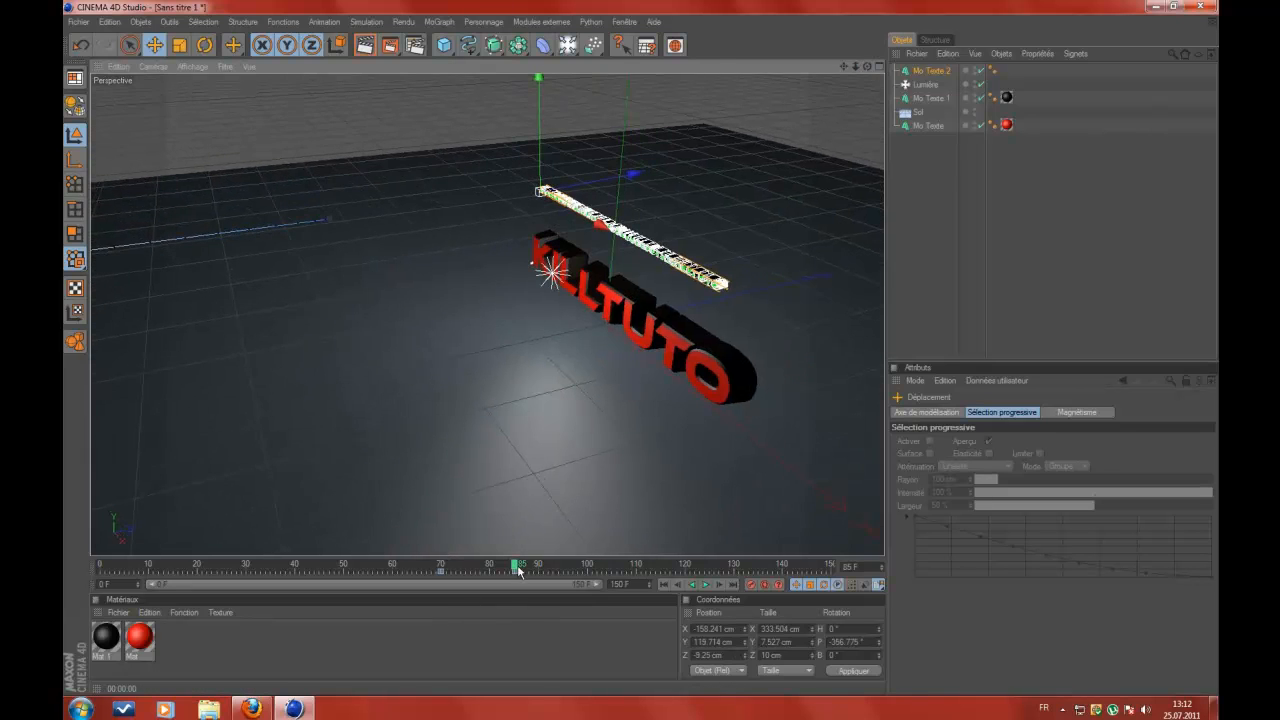
Step: Go to frame 100, rotate the URL text to a pitch of about -364° and move it to about Y 99 cm, Z 36 cm
{"action": "left_click_drag", "start_coordinate": [514, 569], "coordinate": [590, 564]}
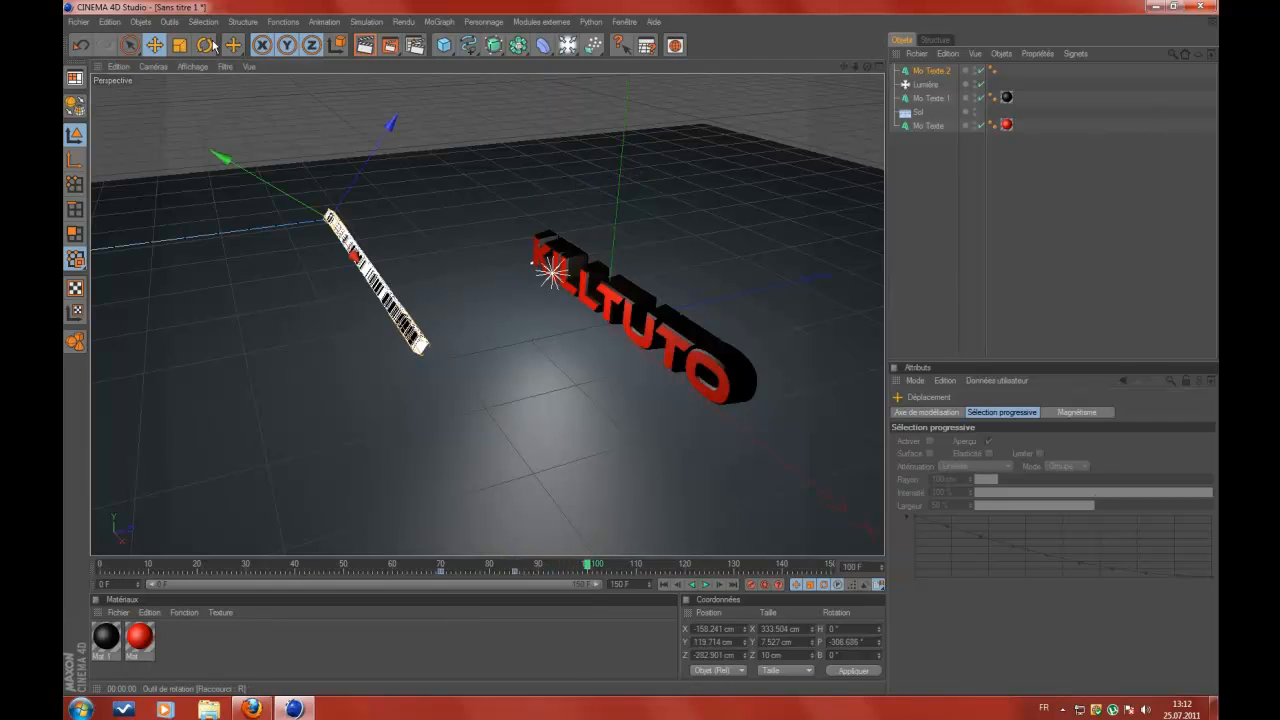
{"action": "key", "text": "r"}
{"action": "left_click_drag", "start_coordinate": [256, 198], "coordinate": [331, 168]}
{"action": "left_click", "coordinate": [155, 46]}
{"action": "left_click_drag", "start_coordinate": [428, 212], "coordinate": [659, 197]}
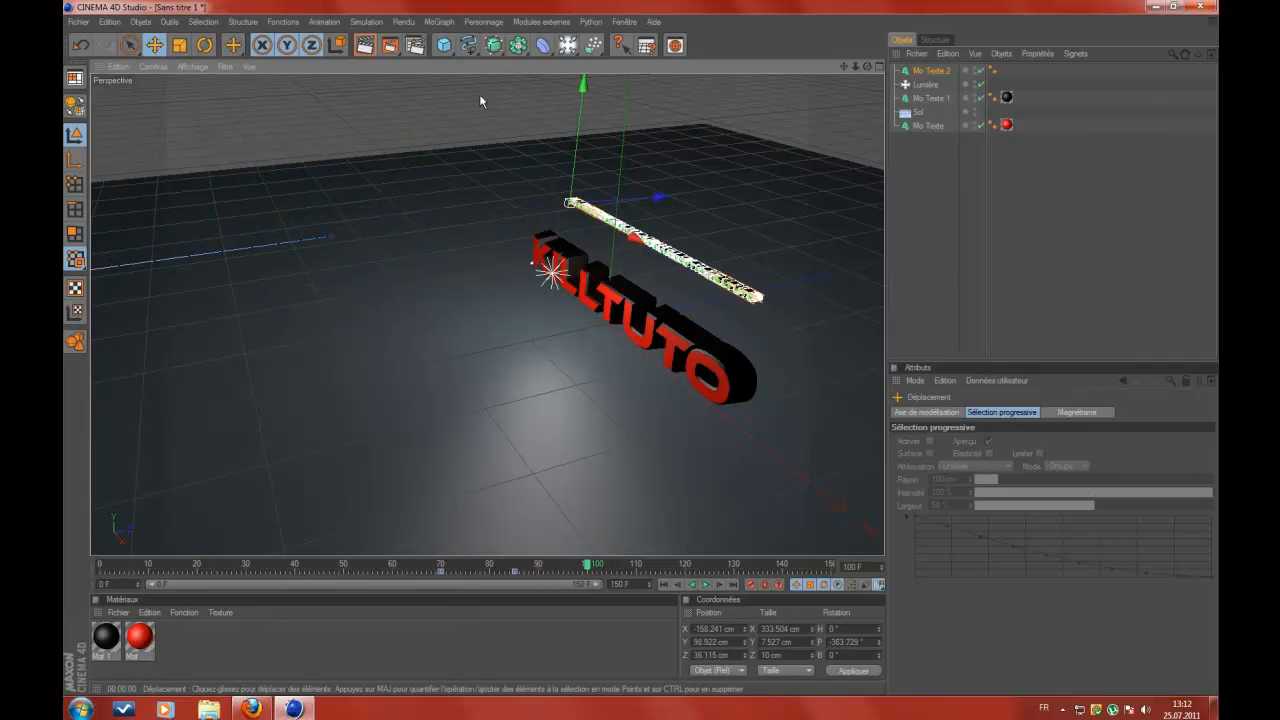
Step: Lower the URL text in front of the base of the KILLTUTO title, at about Y 13 cm, Z -31 cm
{"action": "left_click_drag", "start_coordinate": [641, 347], "coordinate": [641, 347]}
{"action": "left_click_drag", "start_coordinate": [841, 72], "coordinate": [701, 231]}
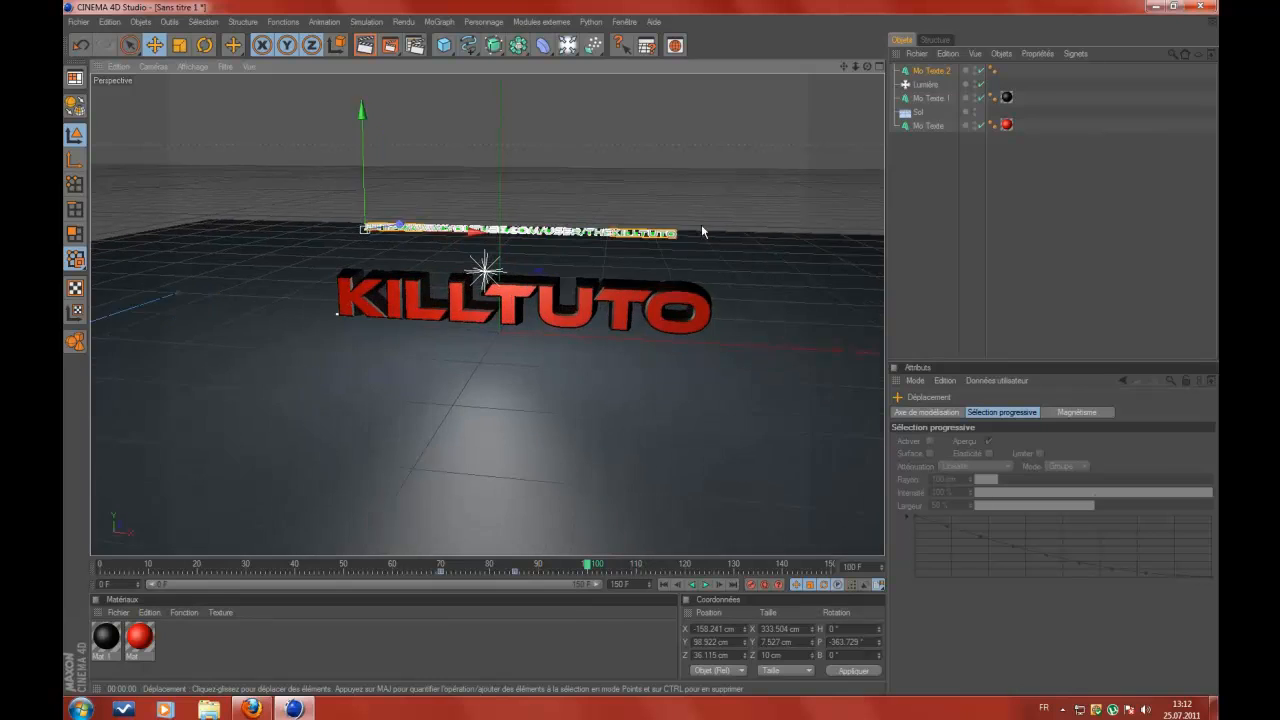
{"action": "scroll", "coordinate": [701, 231], "scroll_direction": "up", "scroll_amount": 3}
{"action": "left_click_drag", "start_coordinate": [346, 118], "coordinate": [641, 347]}
{"action": "left_click_drag", "start_coordinate": [392, 296], "coordinate": [640, 349]}
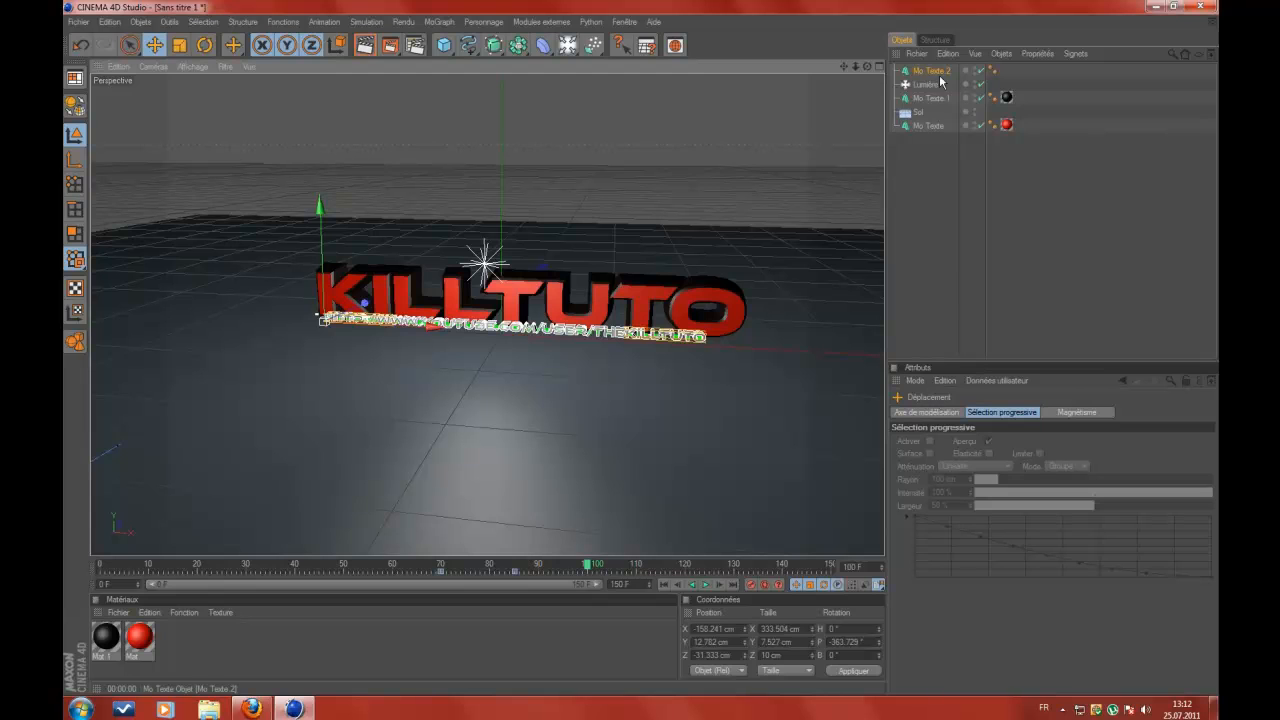
Step: Record keyframes at frame 100 for the URL text's Position Z and Rotation P
{"action": "left_click", "coordinate": [931, 72]}
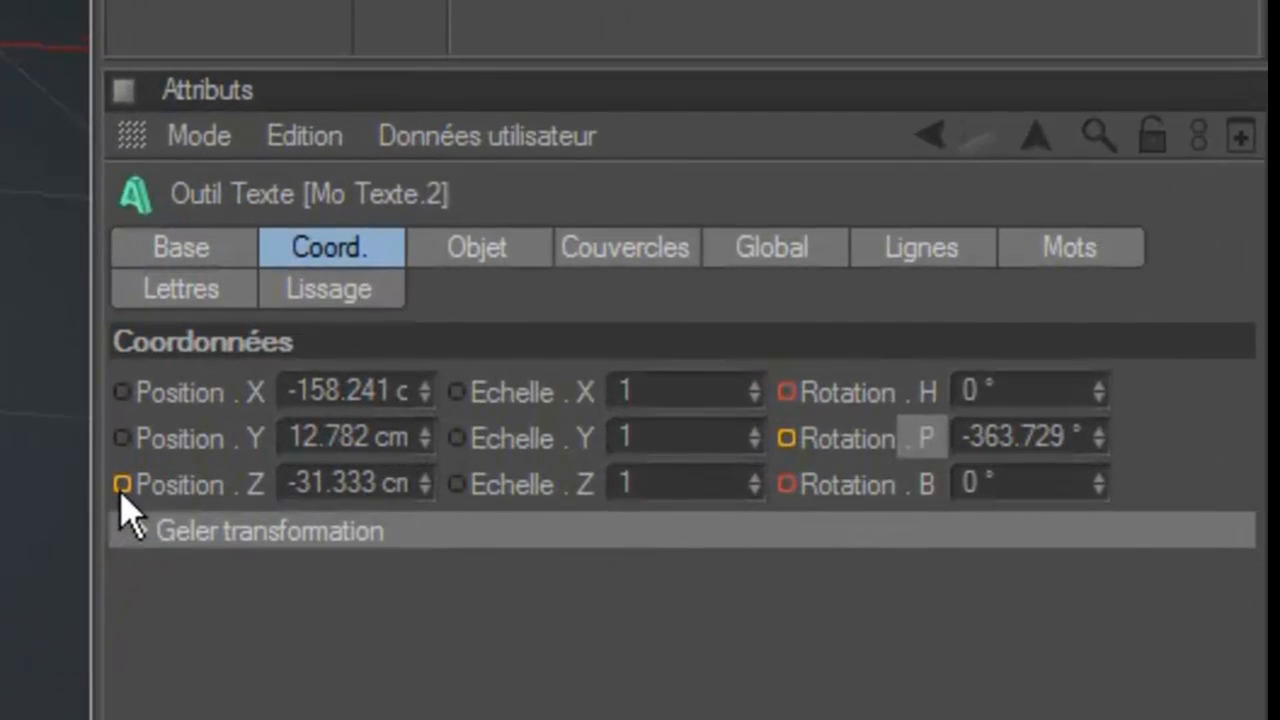
{"action": "left_click", "coordinate": [458, 482]}
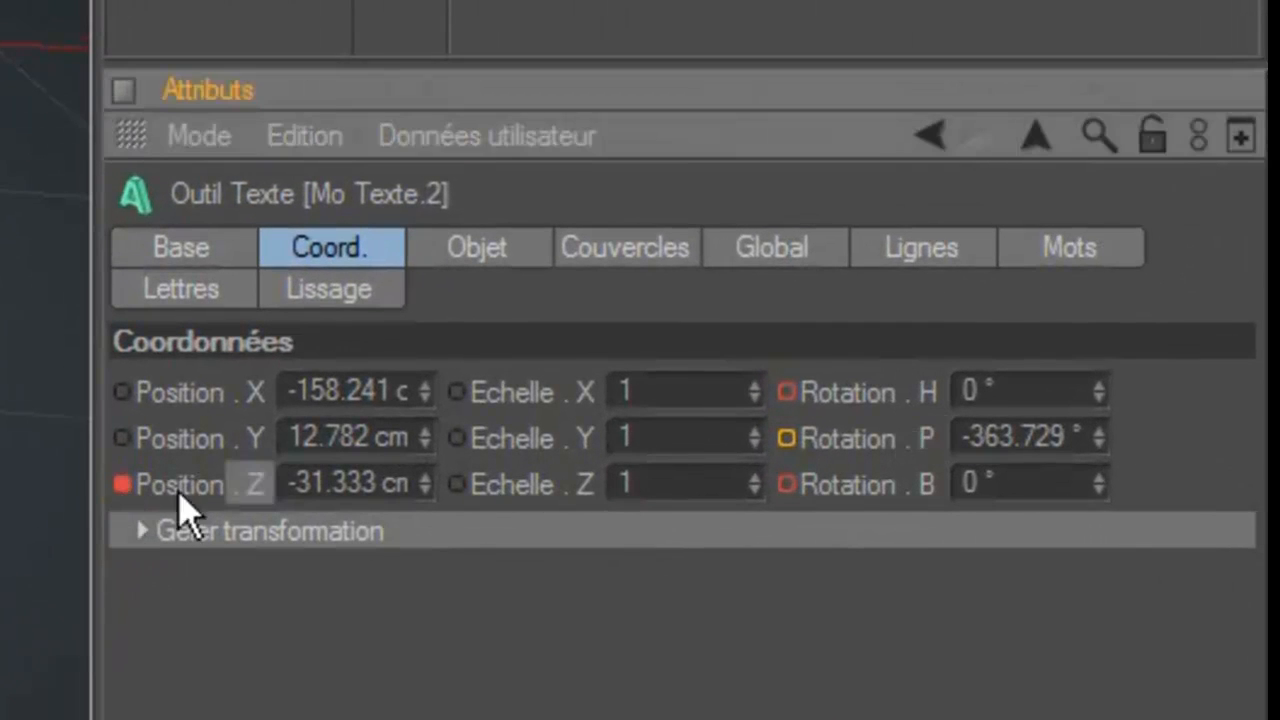
{"action": "left_click", "coordinate": [787, 438]}
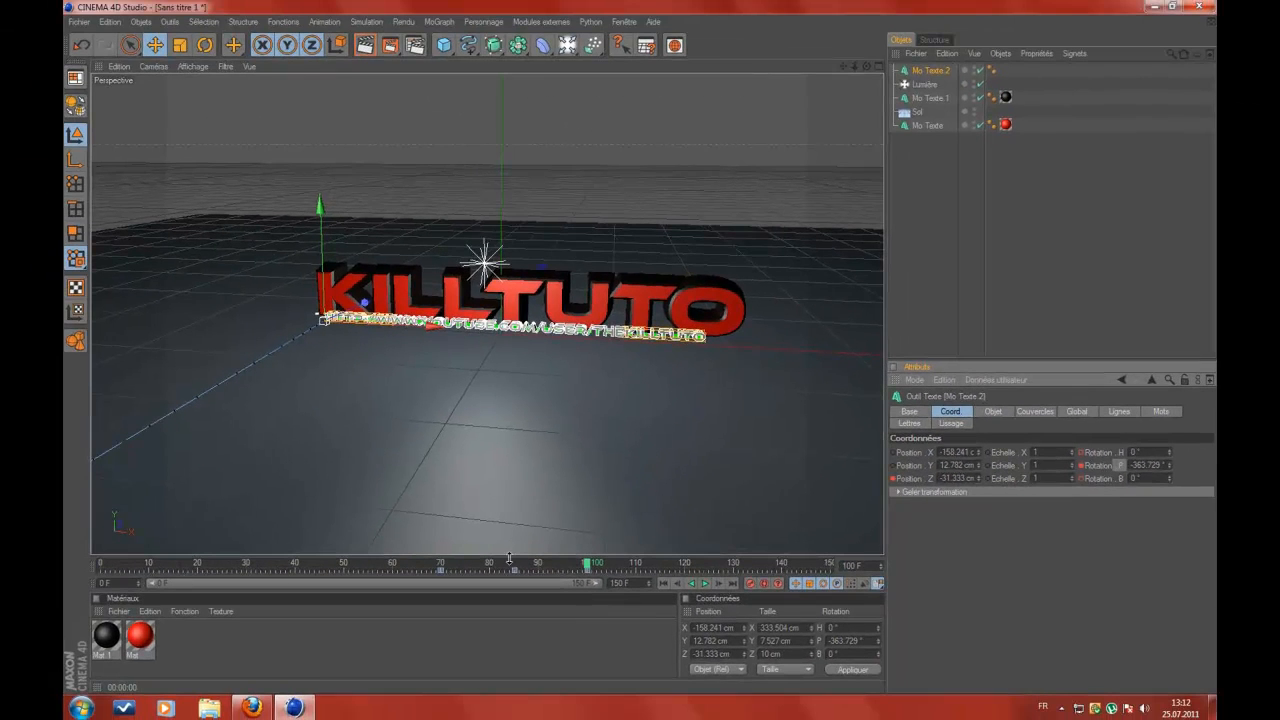
Step: Play the animation from the first frame to check the URL text's fly-in
{"action": "left_click", "coordinate": [663, 583]}
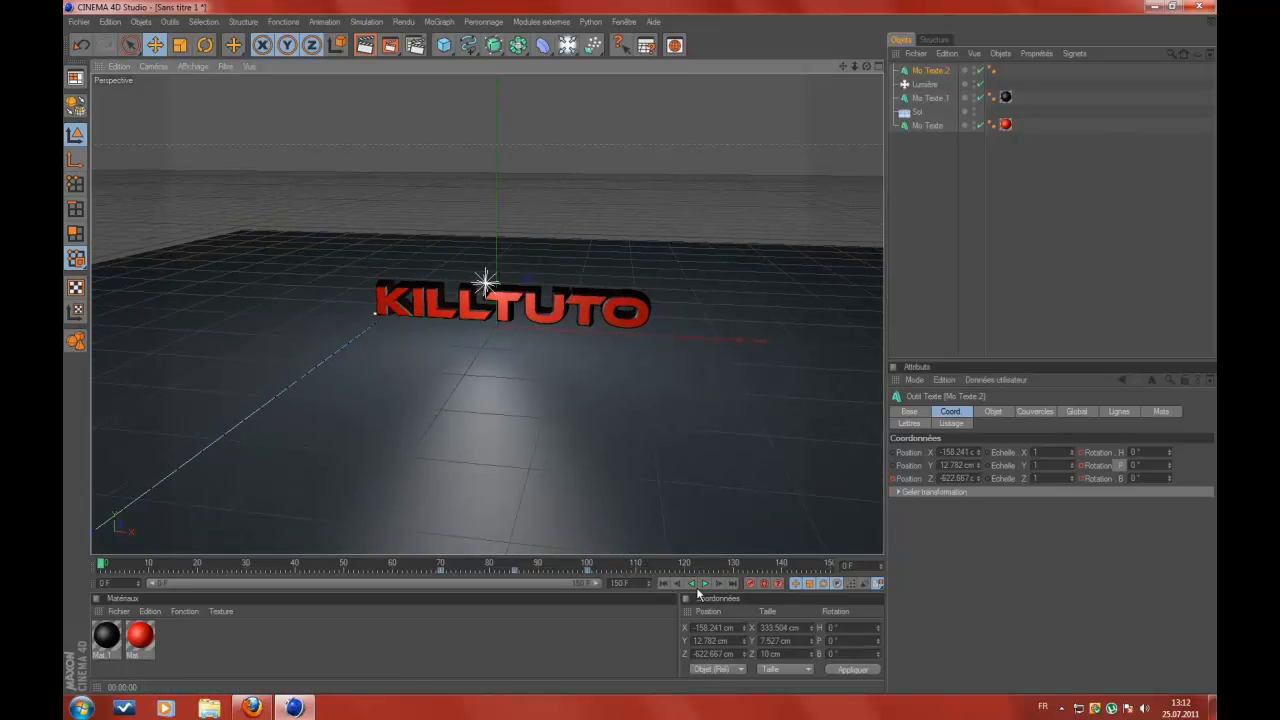
{"action": "left_click", "coordinate": [705, 583]}
{"action": "left_click", "coordinate": [705, 584]}
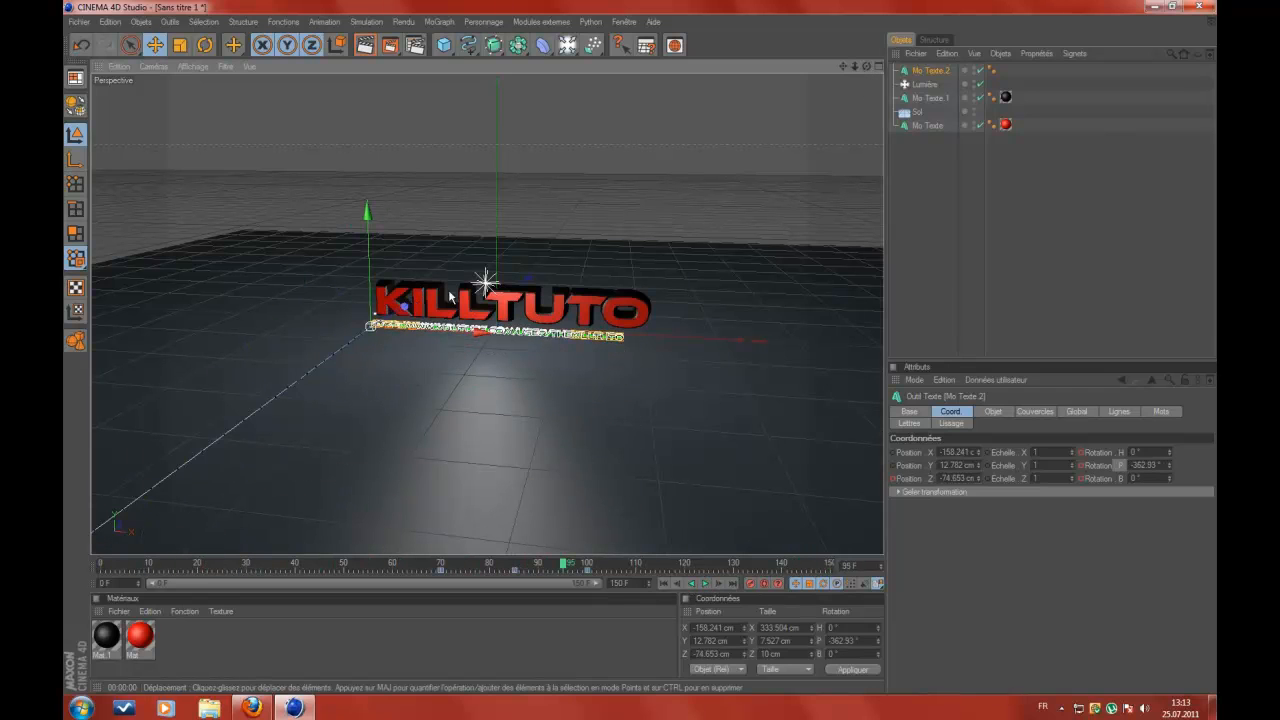
Step: Shift the URL text's keyframes from frame 85 to frame 90 and replay the animation from about frame 59
{"action": "left_click", "coordinate": [514, 570]}
{"action": "left_click_drag", "start_coordinate": [514, 570], "coordinate": [540, 572]}
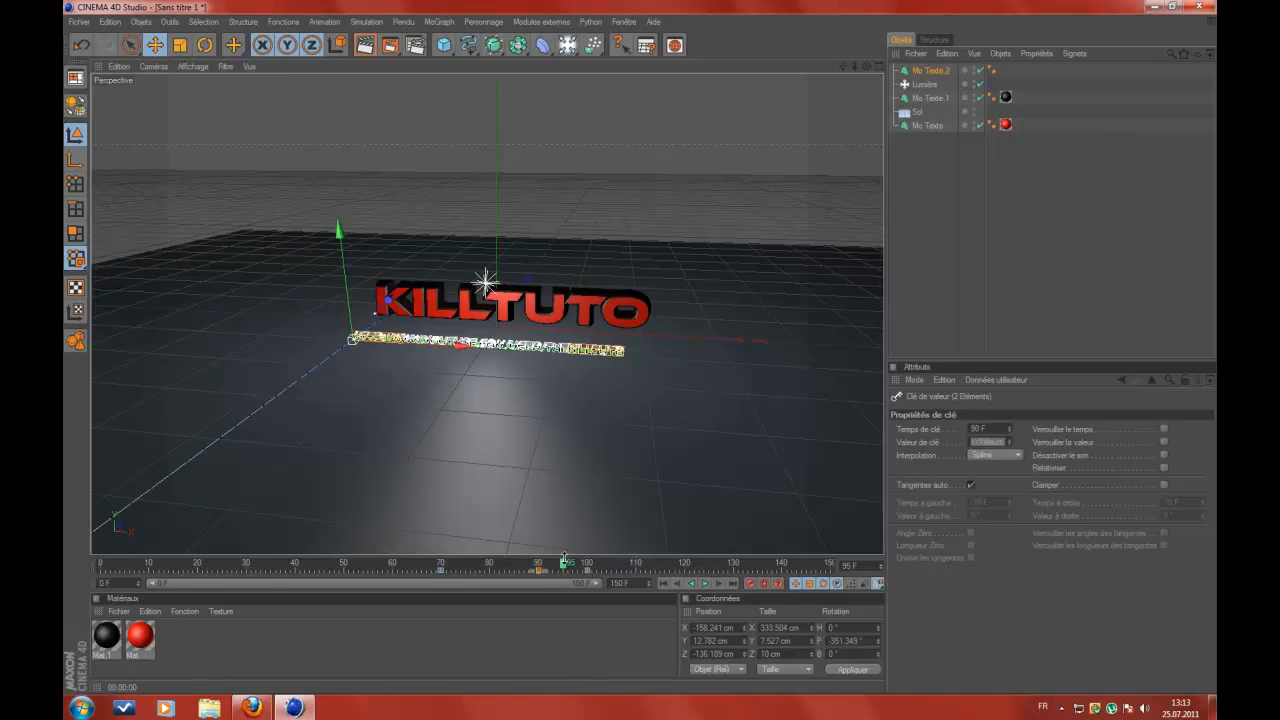
{"action": "left_click_drag", "start_coordinate": [566, 570], "coordinate": [389, 565]}
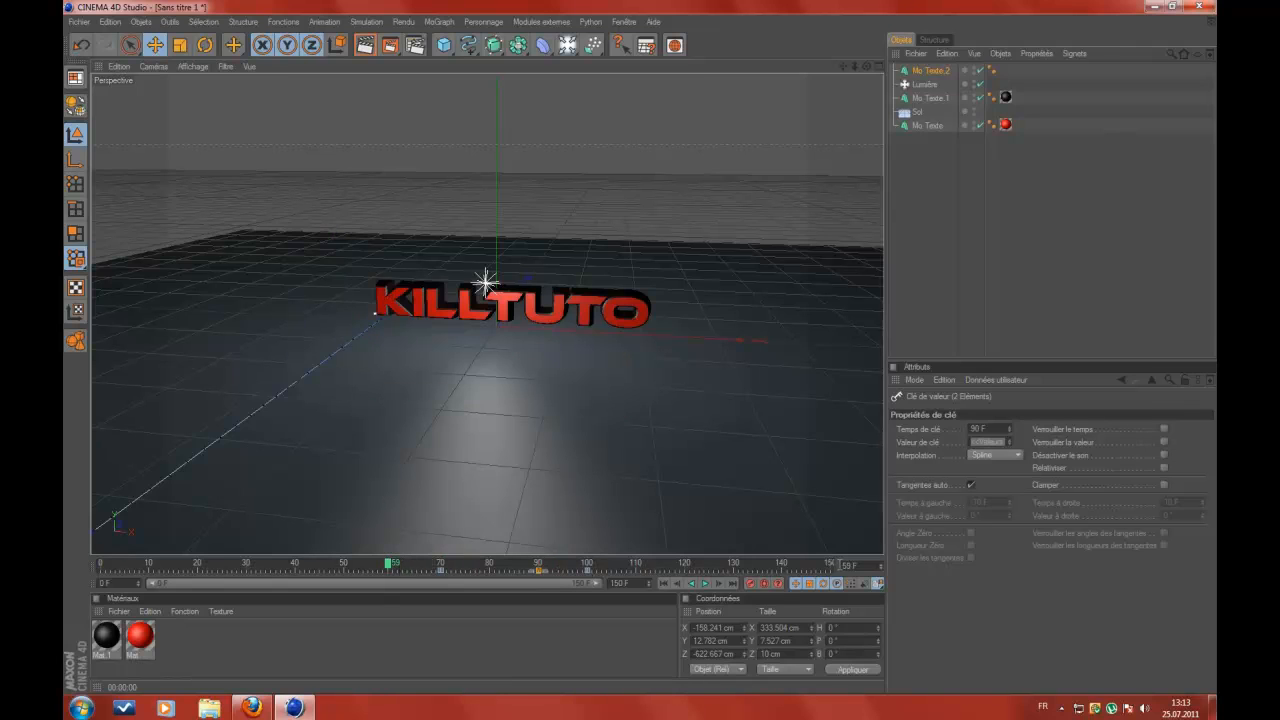
{"action": "left_click", "coordinate": [706, 583]}
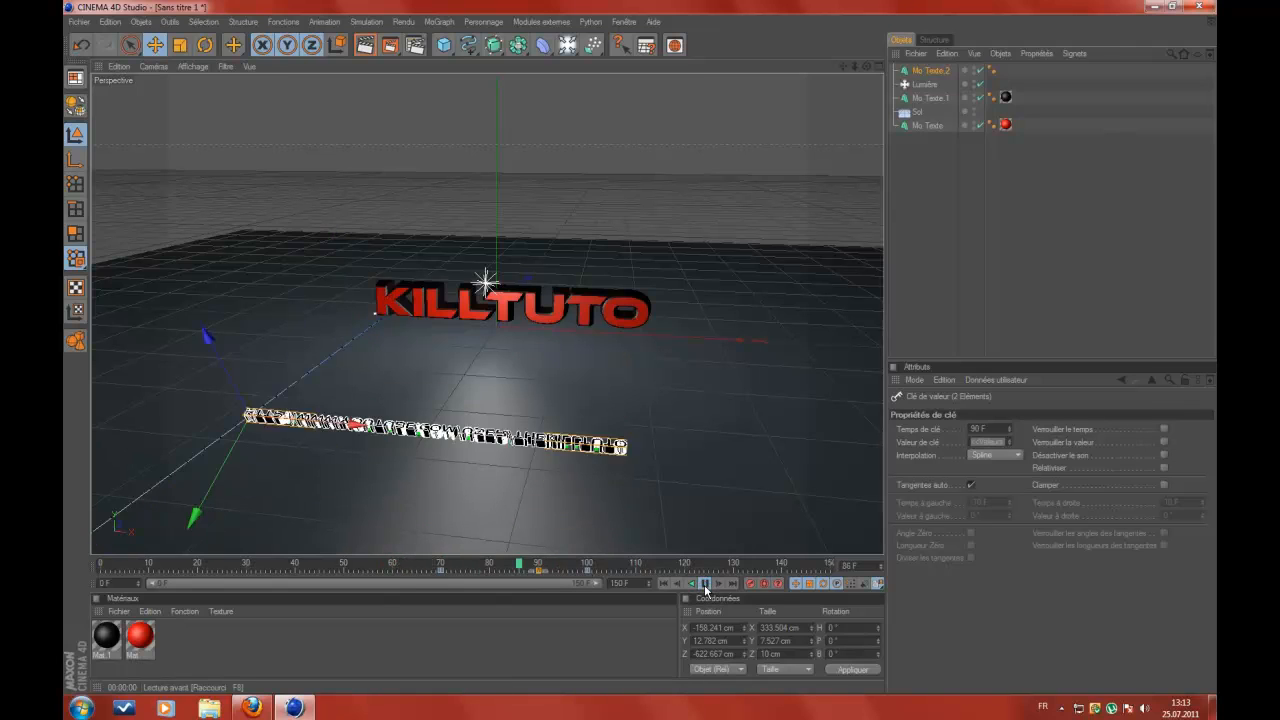
{"action": "left_click", "coordinate": [706, 584]}
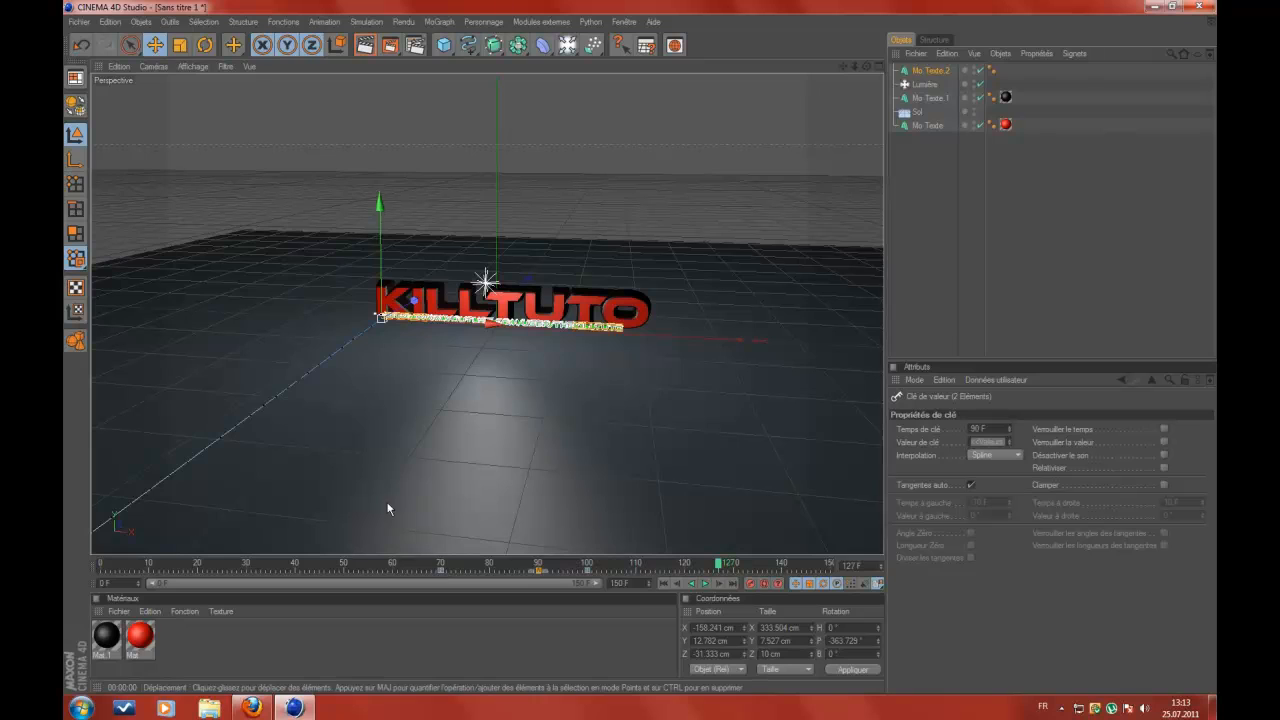
Step: Move the URL text's frame 70 position key along its path to about Z -474 cm and replay the animation from the start
{"action": "scroll", "coordinate": [297, 486], "scroll_direction": "down", "scroll_amount": 4}
{"action": "left_click", "coordinate": [640, 347]}
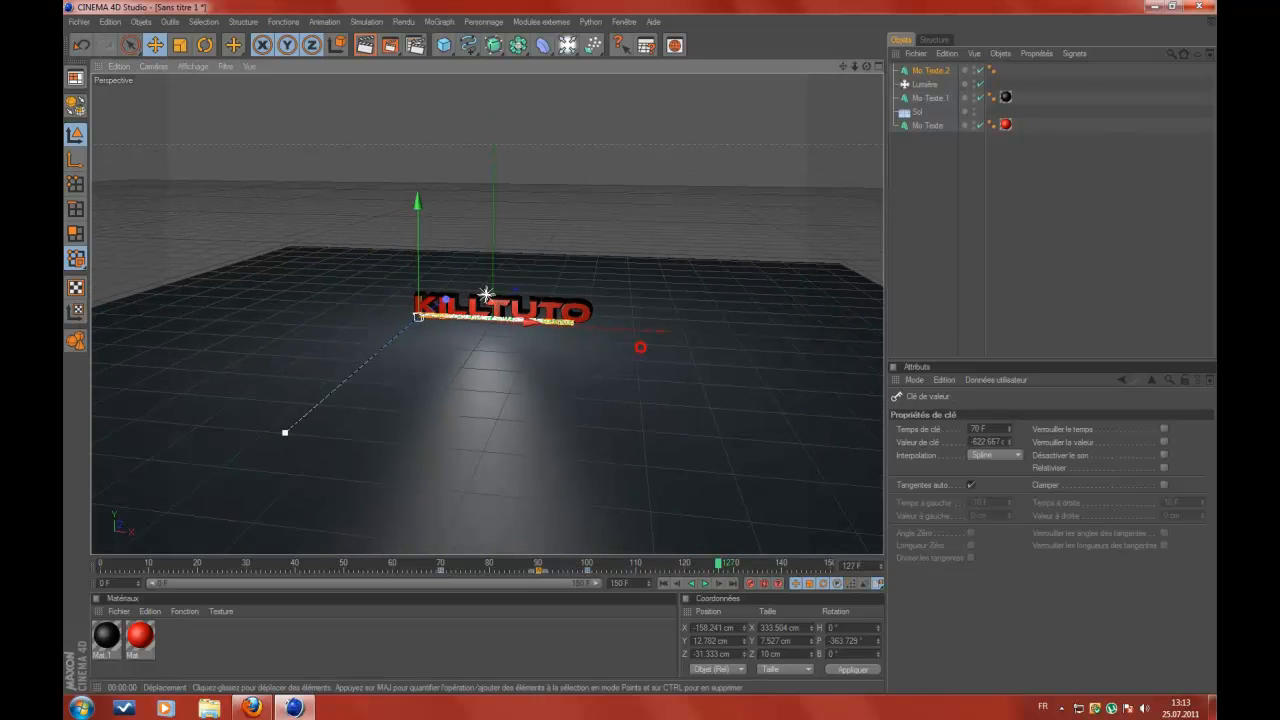
{"action": "left_click_drag", "start_coordinate": [647, 342], "coordinate": [640, 347]}
{"action": "left_click", "coordinate": [664, 583]}
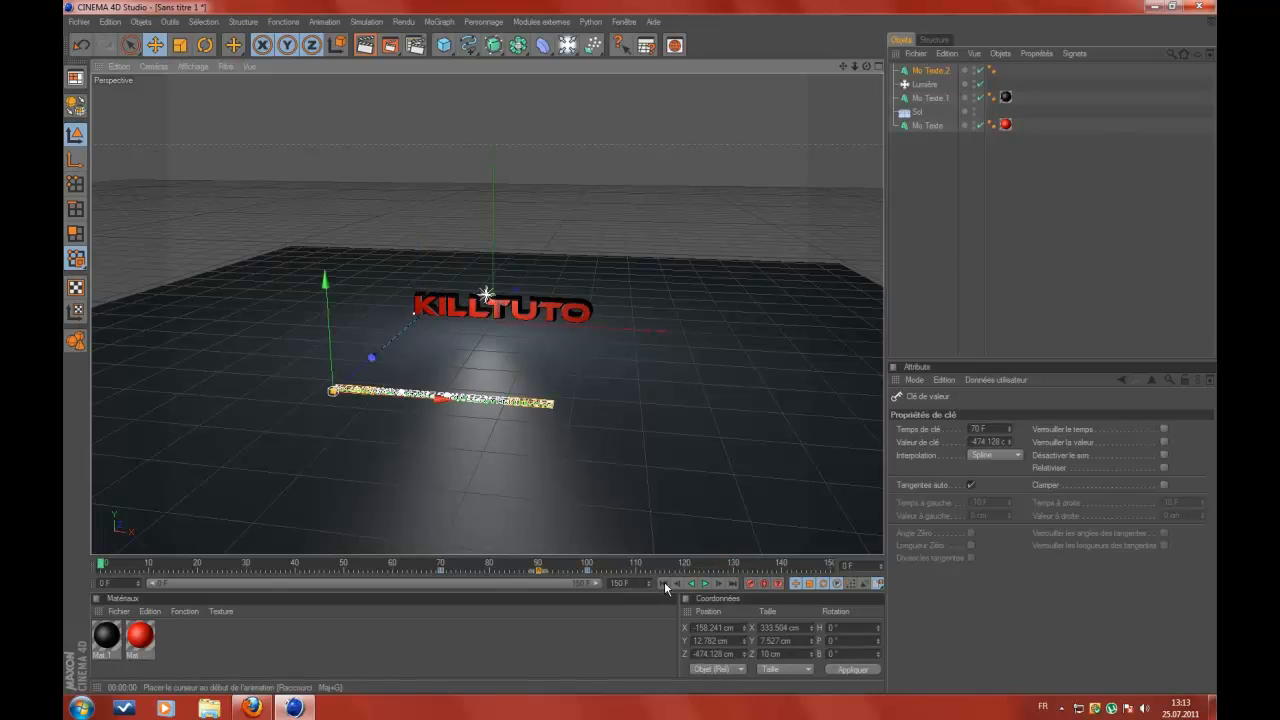
{"action": "left_click", "coordinate": [706, 583]}
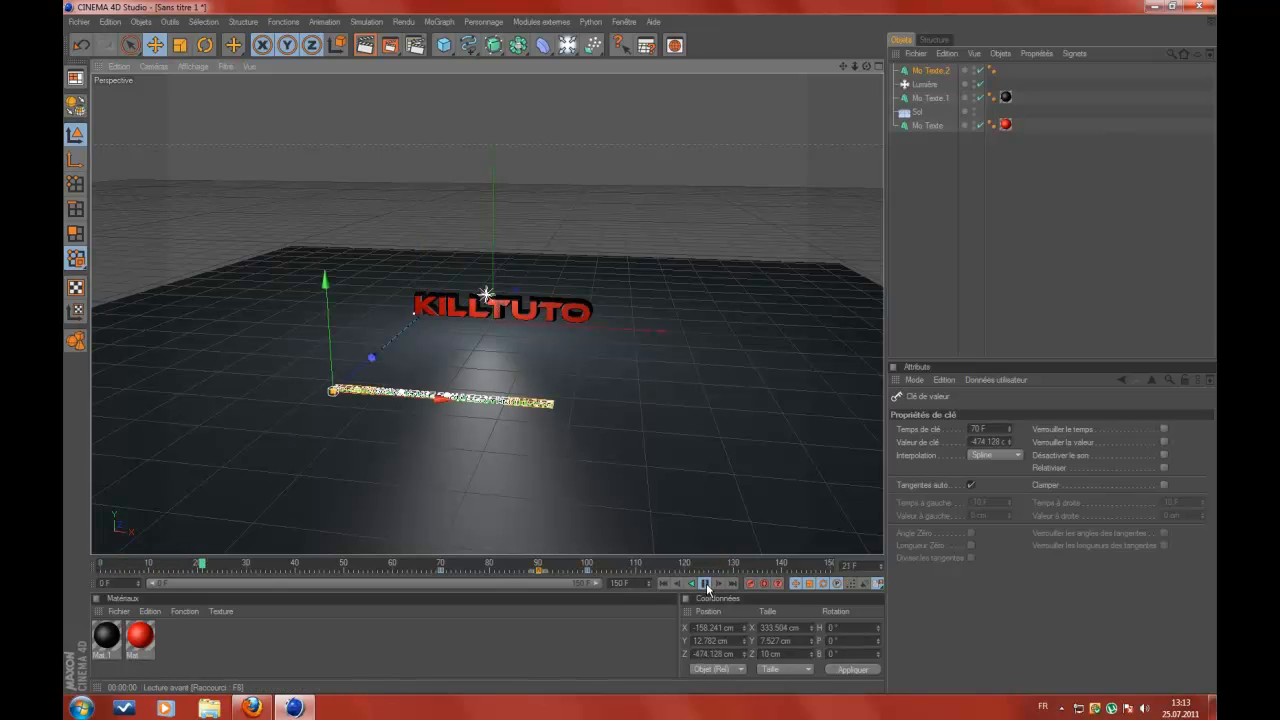